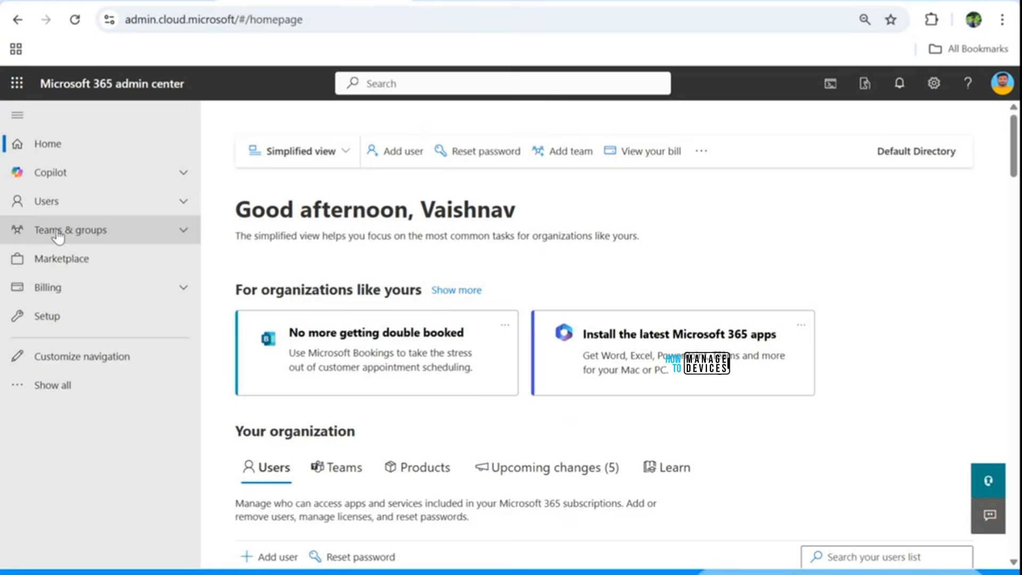
Step: Open the Marketplace and search all product categories for Windows 365
{"action": "left_click", "coordinate": [72, 260]}
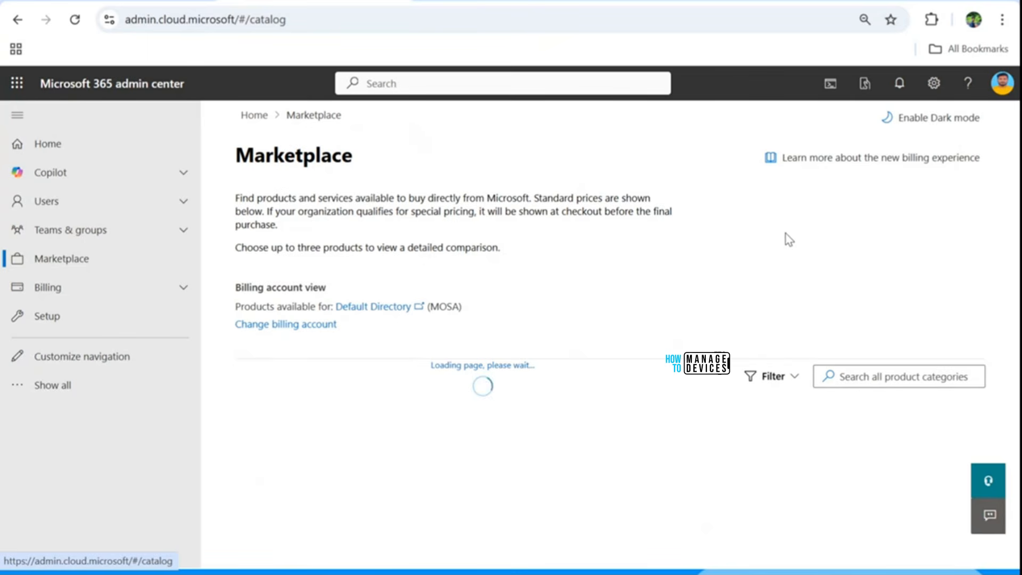
{"action": "left_click", "coordinate": [873, 374]}
{"action": "type", "text": "W"}
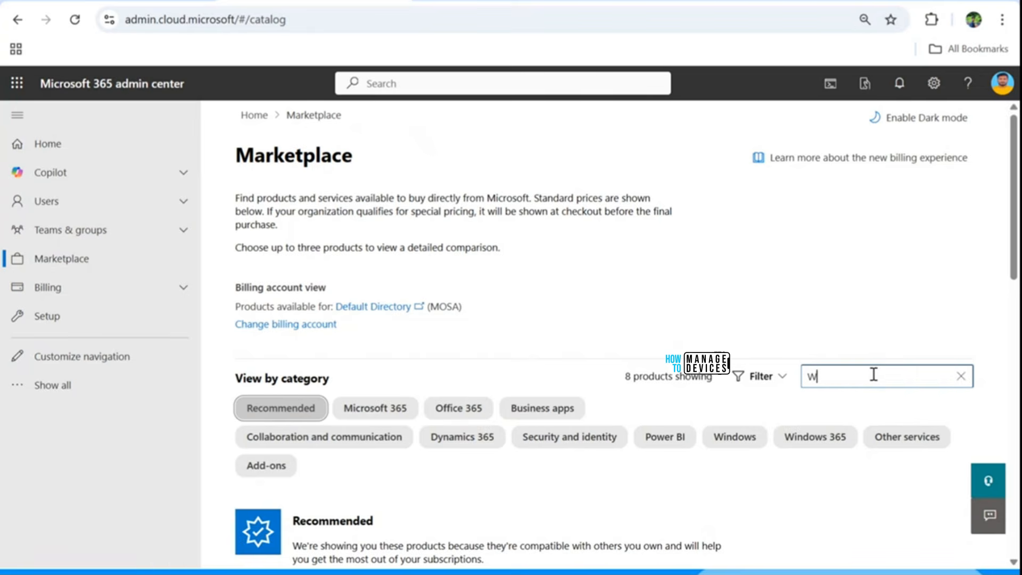
{"action": "type", "text": "indows 365"}
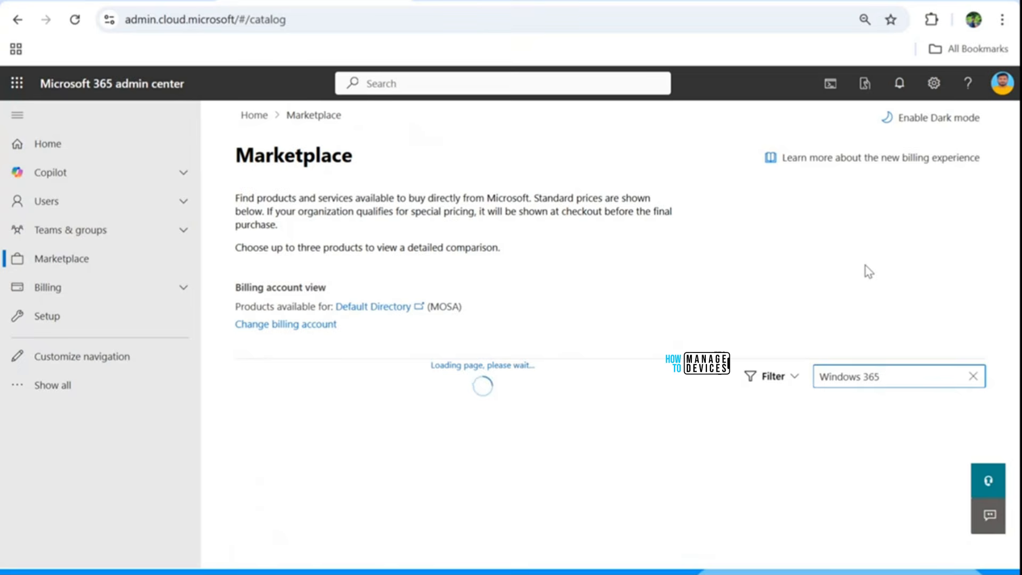
Step: Find Windows 365 Enterprise in the Windows 365 section of the search results and open its product details
{"action": "scroll", "coordinate": [868, 272], "scroll_direction": "down", "scroll_amount": 2}
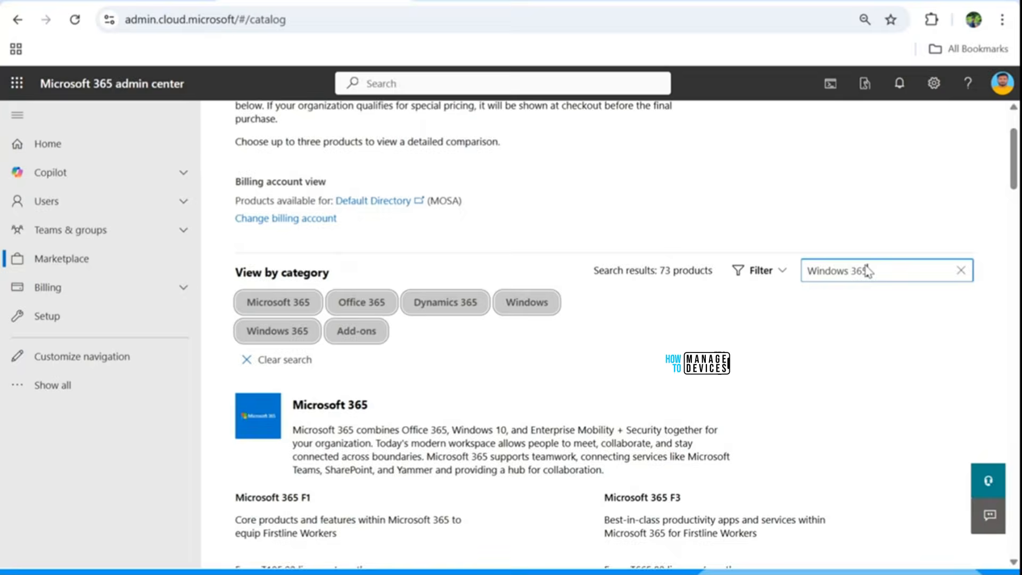
{"action": "scroll", "coordinate": [868, 272], "scroll_direction": "down", "scroll_amount": 10}
{"action": "scroll", "coordinate": [867, 271], "scroll_direction": "down", "scroll_amount": 9}
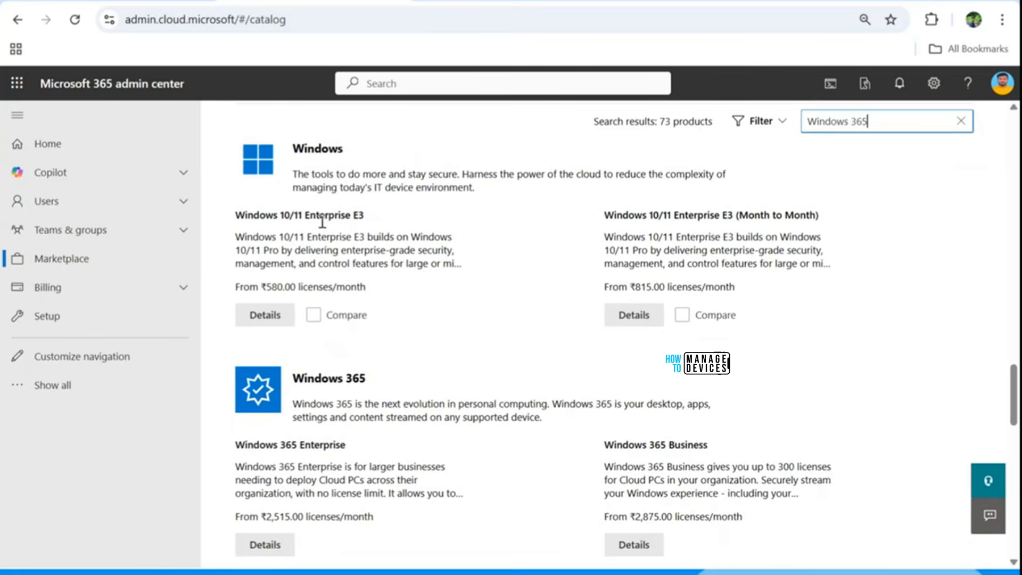
{"action": "scroll", "coordinate": [384, 444], "scroll_direction": "down", "scroll_amount": 1}
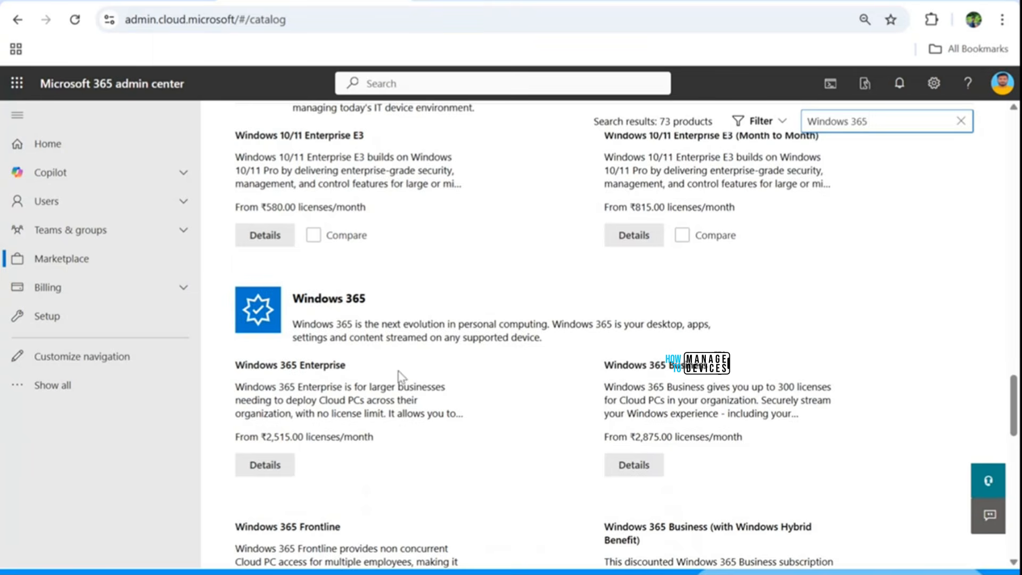
{"action": "scroll", "coordinate": [373, 477], "scroll_direction": "down", "scroll_amount": 1}
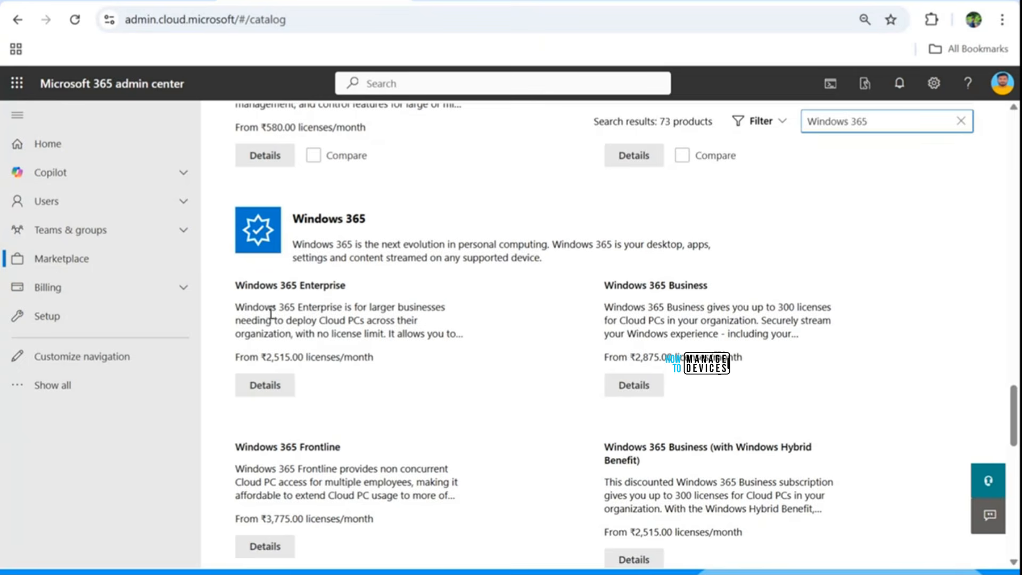
{"action": "left_click", "coordinate": [269, 395]}
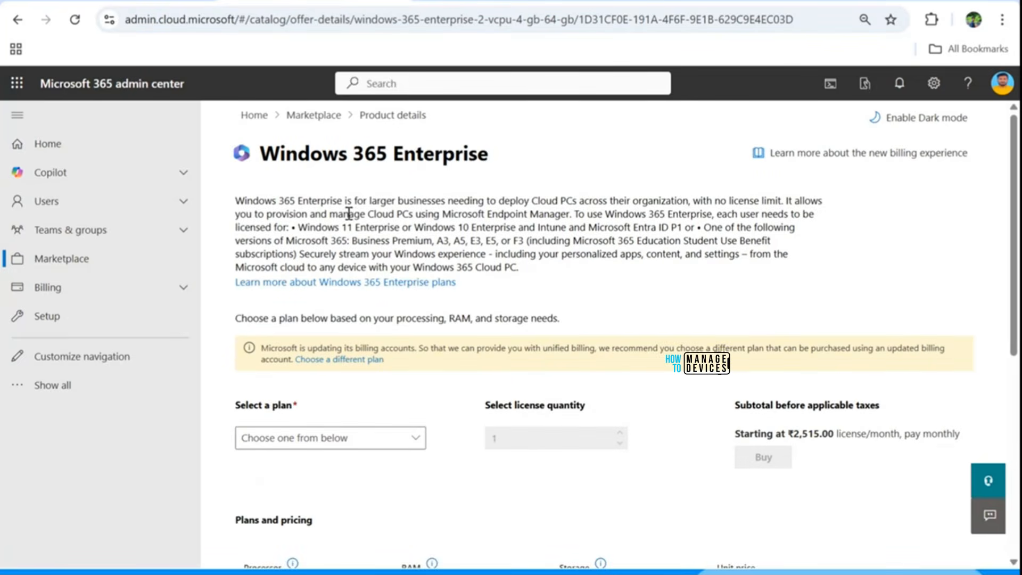
Step: Review the Windows 365 Enterprise plans and select the 2 vCPU, 8 GB, 128 GB plan
{"action": "scroll", "coordinate": [351, 229], "scroll_direction": "down", "scroll_amount": 3}
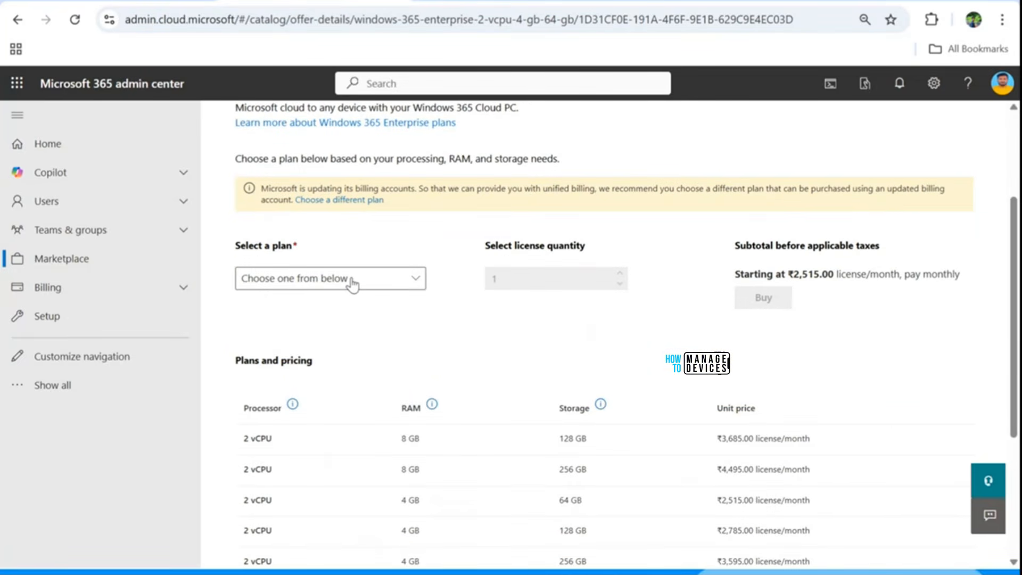
{"action": "scroll", "coordinate": [422, 285], "scroll_direction": "up", "scroll_amount": 3}
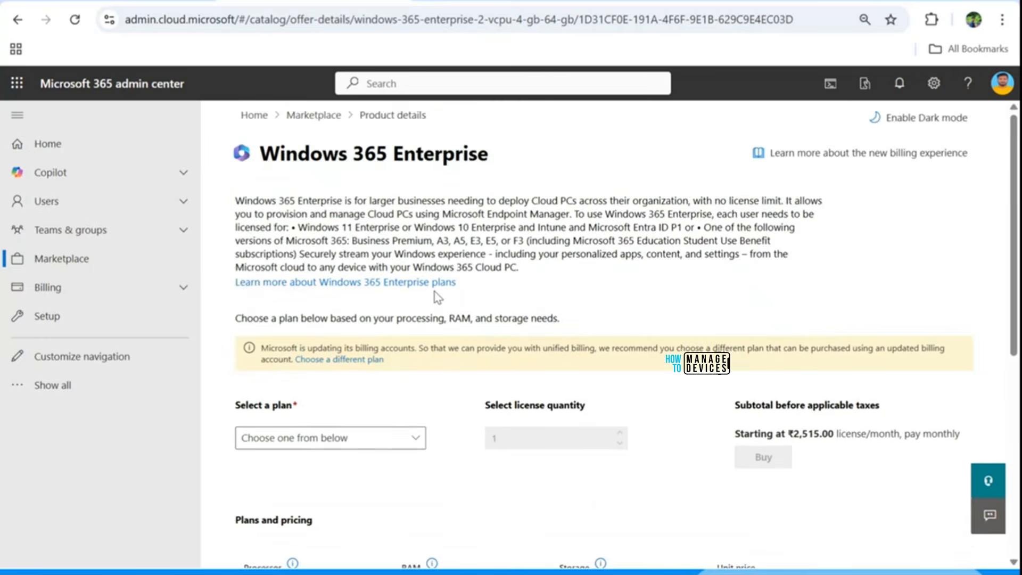
{"action": "scroll", "coordinate": [418, 362], "scroll_direction": "down", "scroll_amount": 2}
{"action": "left_click", "coordinate": [382, 367]}
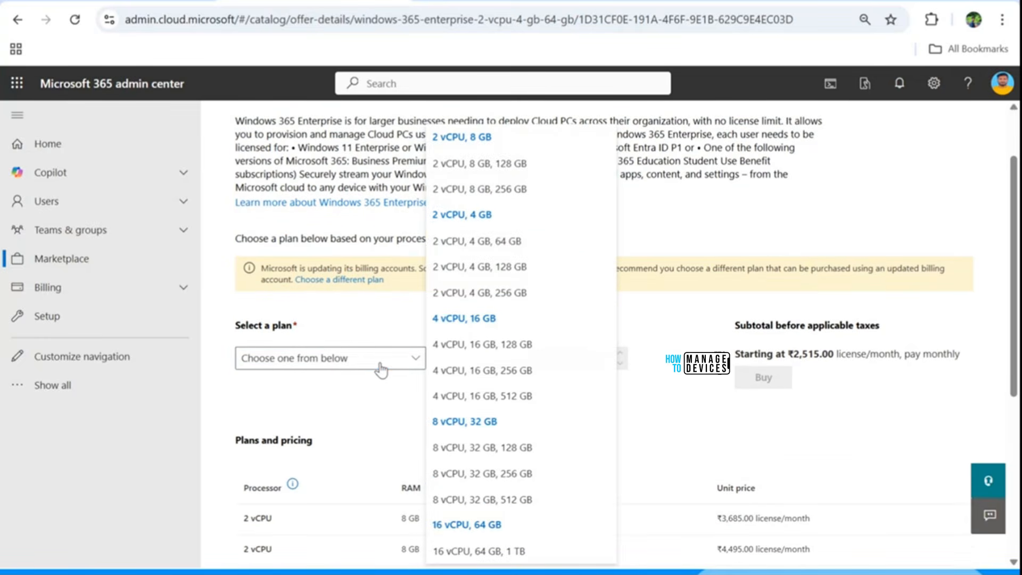
{"action": "left_click", "coordinate": [455, 166]}
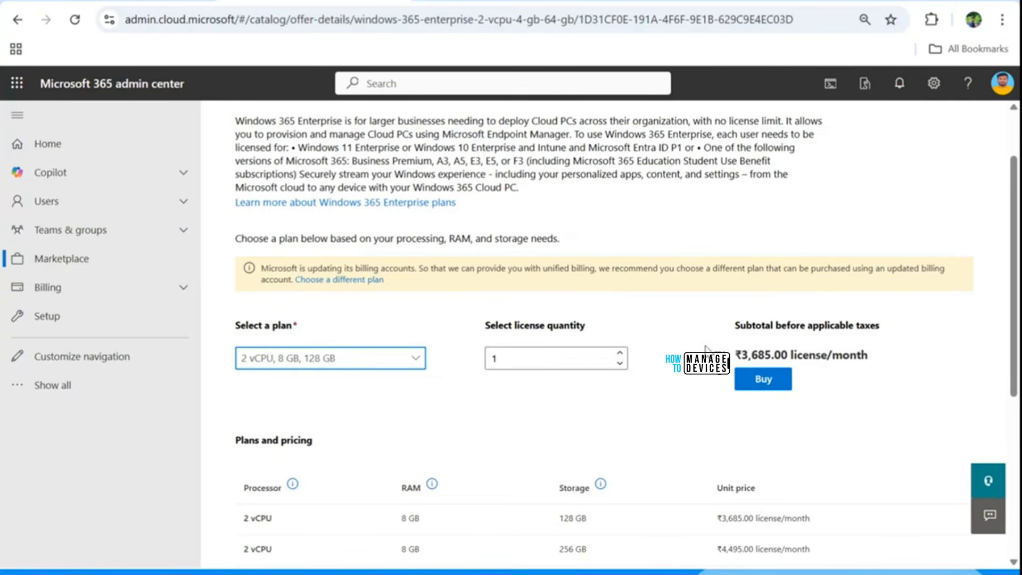
{"action": "scroll", "coordinate": [642, 339], "scroll_direction": "up", "scroll_amount": 1}
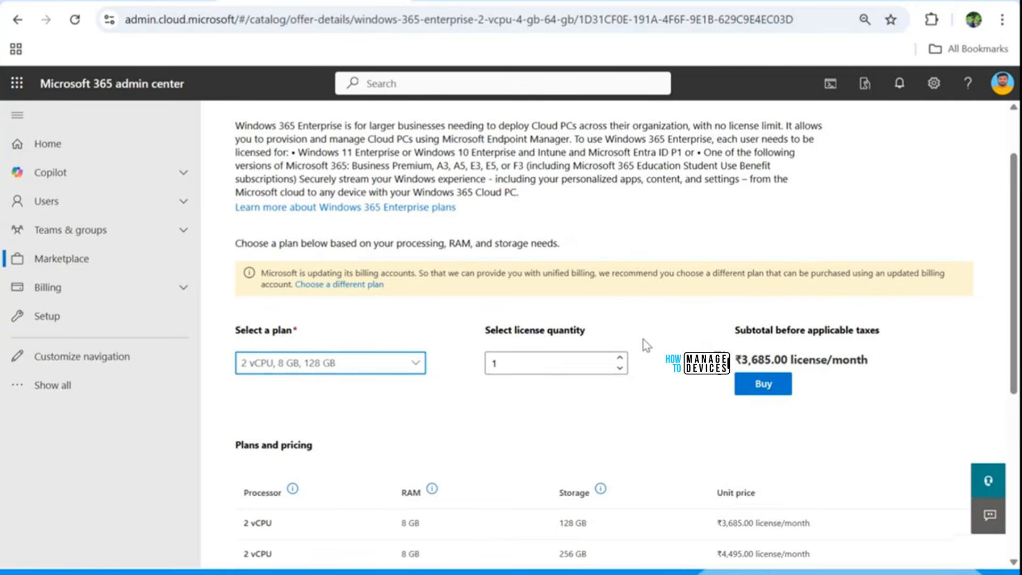
{"action": "scroll", "coordinate": [646, 344], "scroll_direction": "up", "scroll_amount": 2}
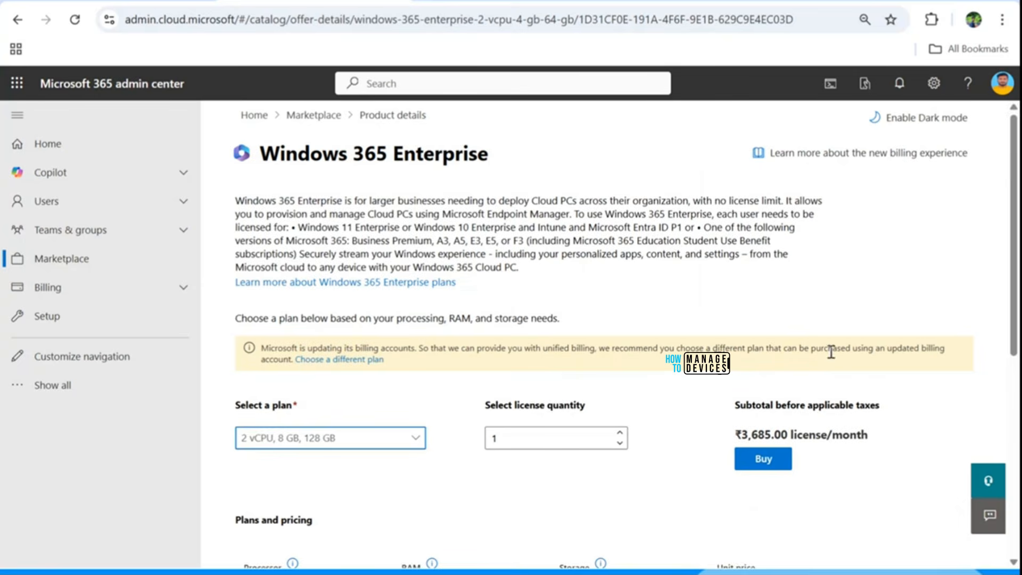
Step: Return to the Marketplace results and open the product details of Windows 365 Frontline
{"action": "left_click", "coordinate": [375, 120]}
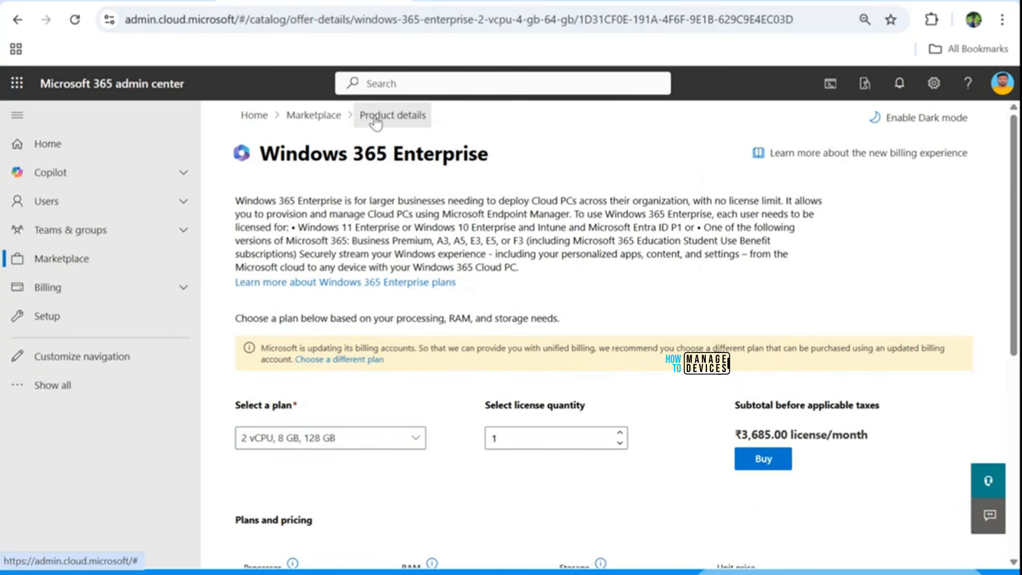
{"action": "left_click", "coordinate": [336, 118]}
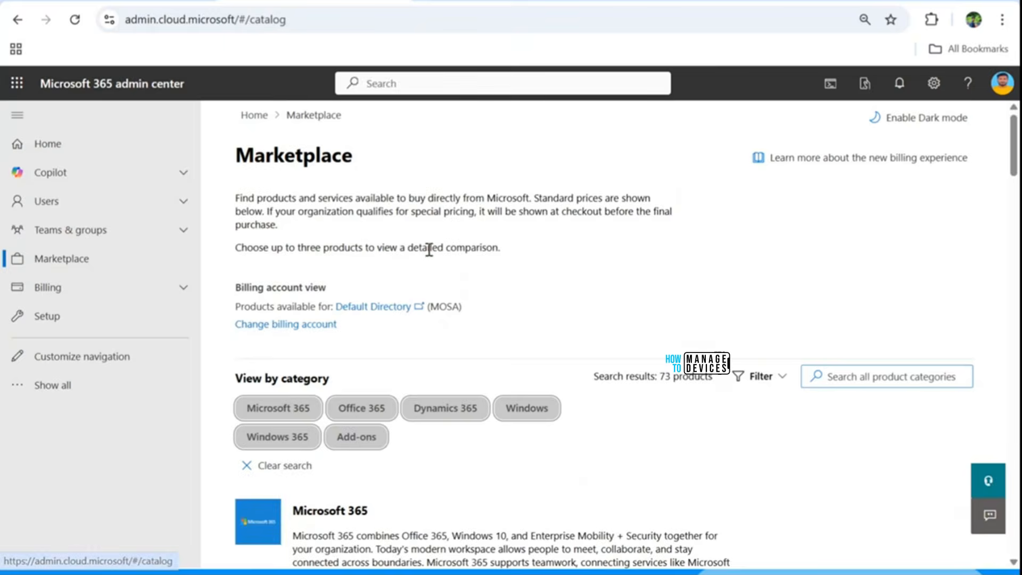
{"action": "scroll", "coordinate": [440, 313], "scroll_direction": "down", "scroll_amount": 20}
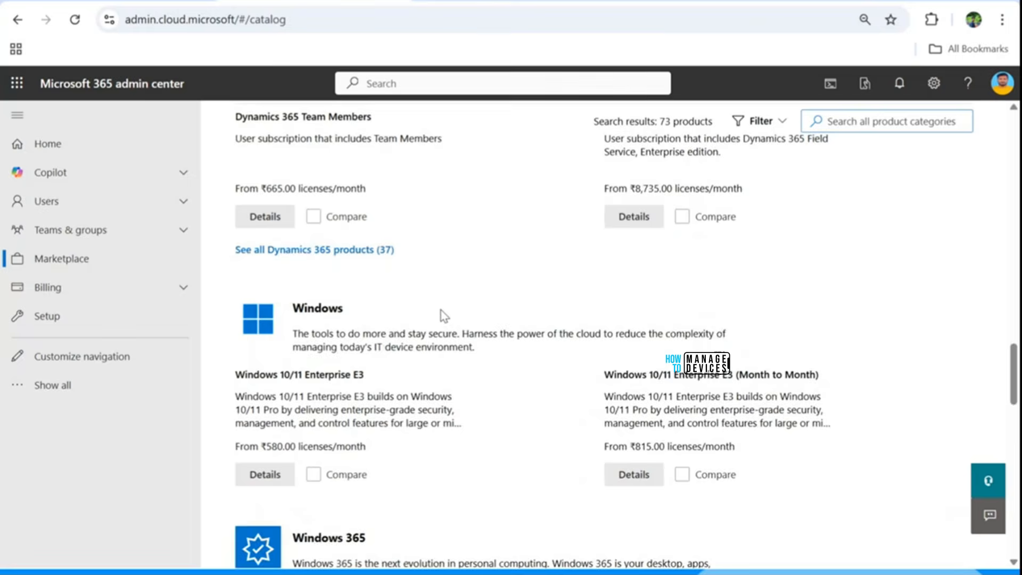
{"action": "scroll", "coordinate": [443, 315], "scroll_direction": "down", "scroll_amount": 2}
{"action": "scroll", "coordinate": [444, 314], "scroll_direction": "down", "scroll_amount": 4}
{"action": "scroll", "coordinate": [443, 311], "scroll_direction": "up", "scroll_amount": 3}
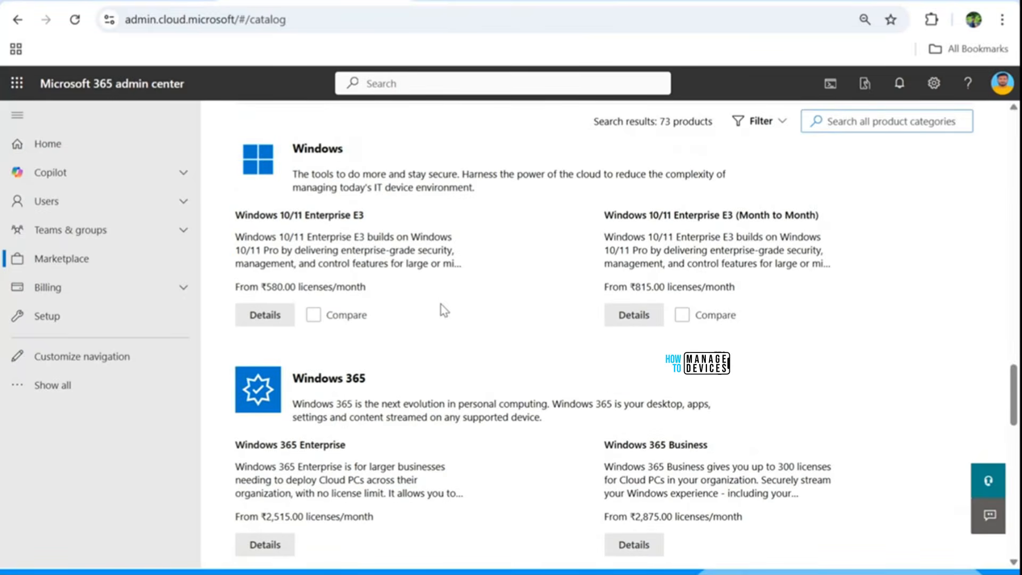
{"action": "scroll", "coordinate": [442, 309], "scroll_direction": "down", "scroll_amount": 3}
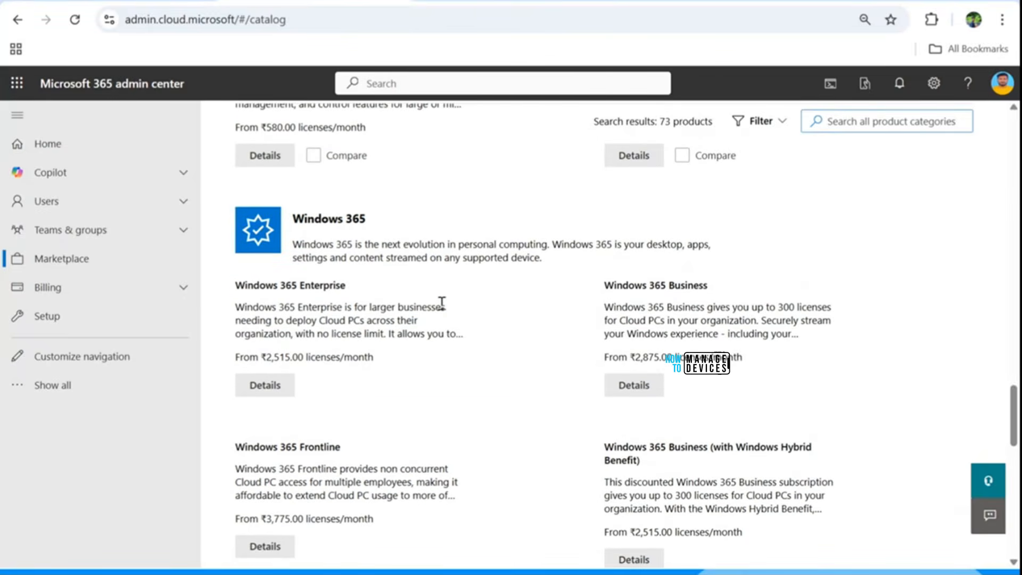
{"action": "scroll", "coordinate": [442, 302], "scroll_direction": "down", "scroll_amount": 3}
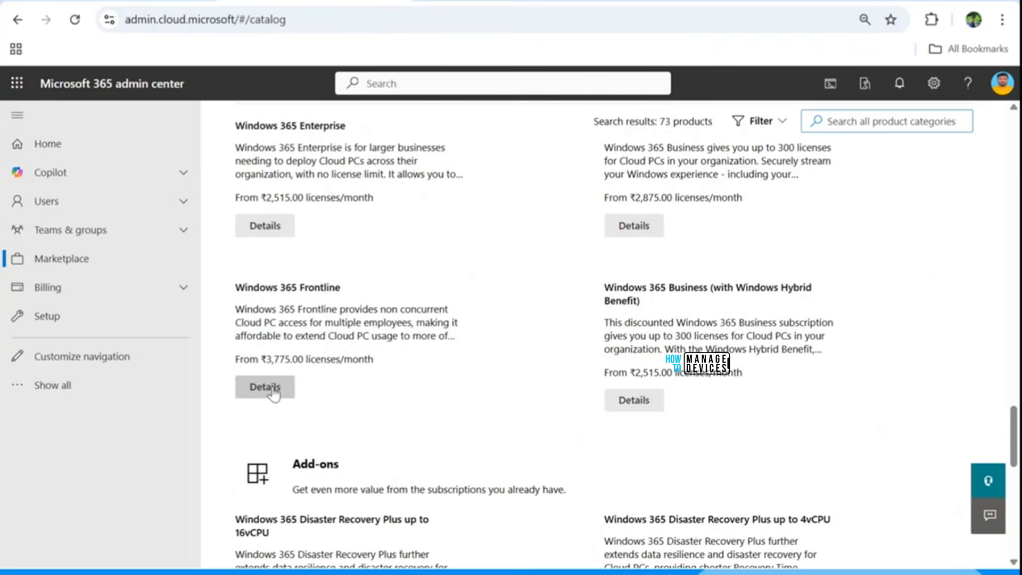
{"action": "left_click", "coordinate": [272, 394]}
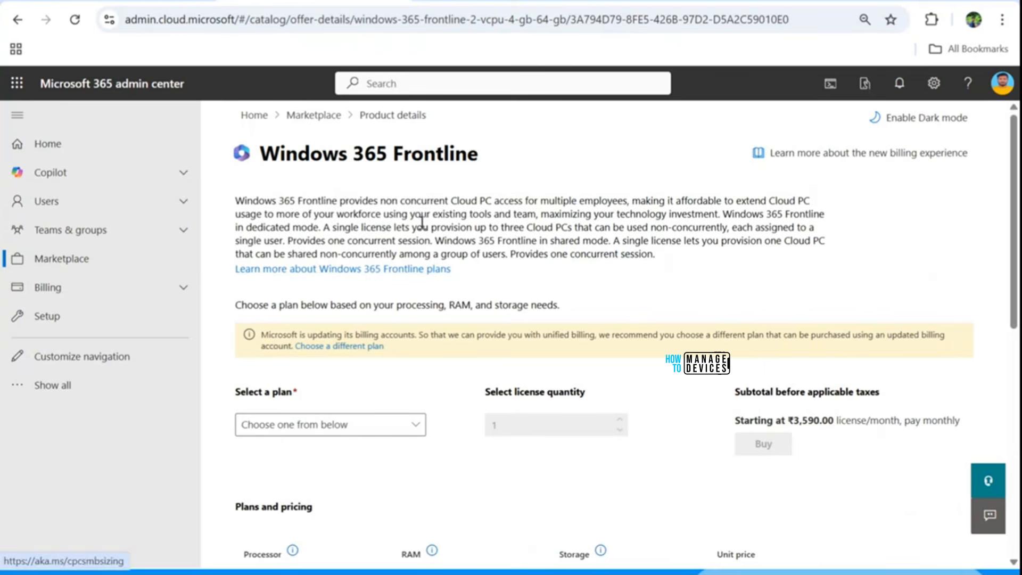
Step: Select the 2 vCPU, 8 GB, 128 GB try-for-free plan for Windows 365 Frontline and view the trial's license information
{"action": "scroll", "coordinate": [422, 221], "scroll_direction": "down", "scroll_amount": 1}
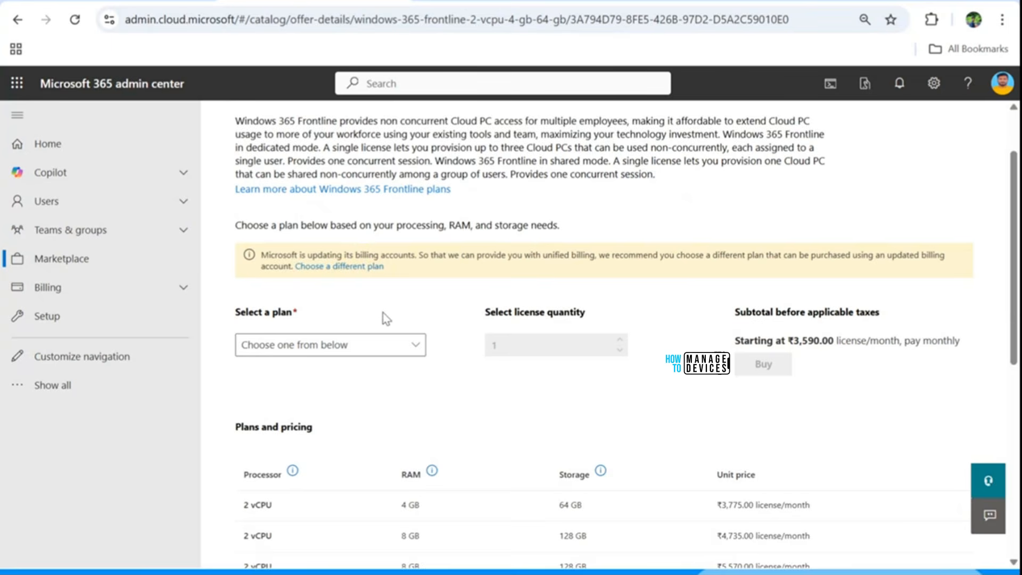
{"action": "scroll", "coordinate": [383, 304], "scroll_direction": "down", "scroll_amount": 2}
{"action": "left_click", "coordinate": [366, 189]}
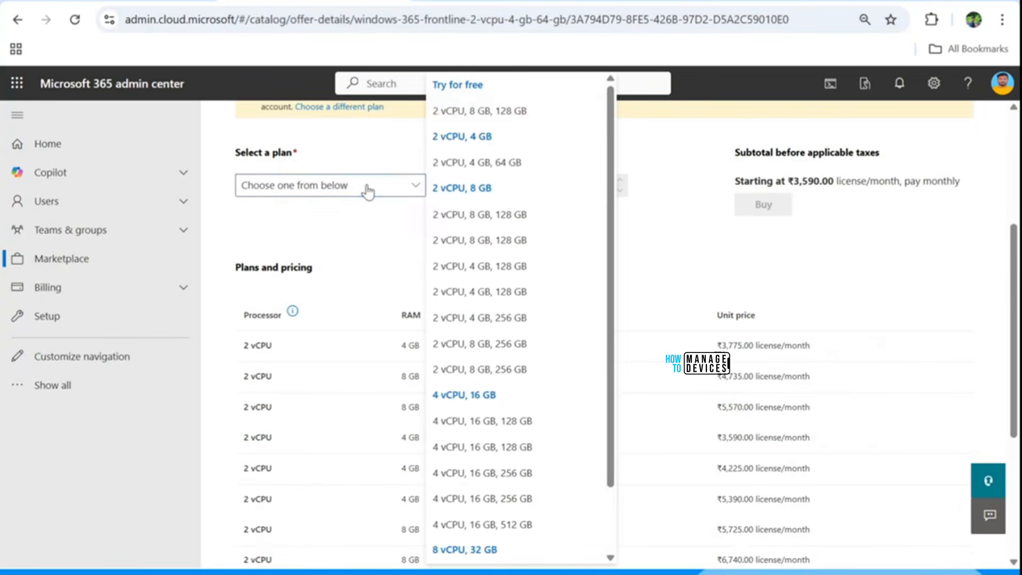
{"action": "left_click", "coordinate": [448, 112]}
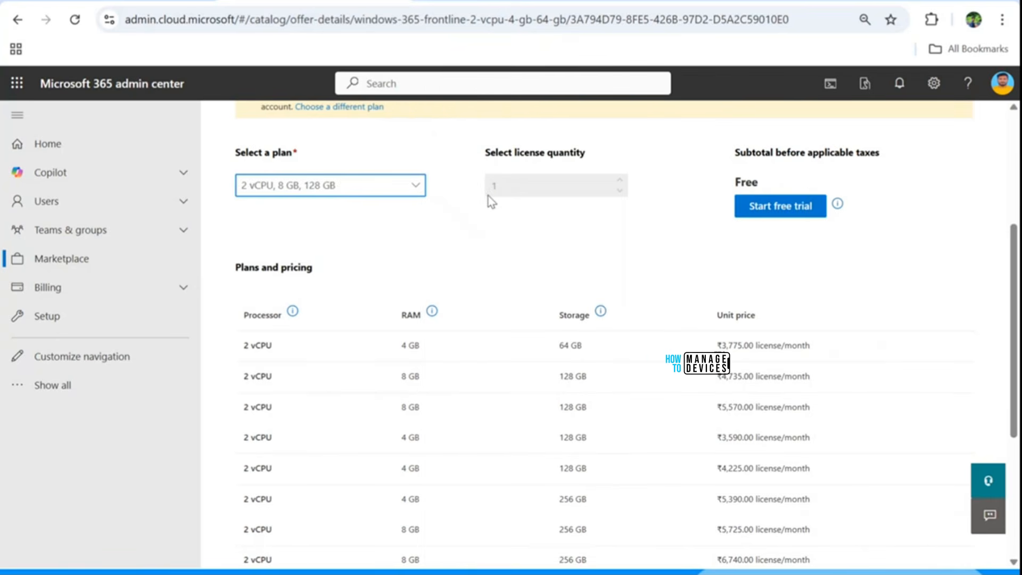
{"action": "scroll", "coordinate": [597, 266], "scroll_direction": "up", "scroll_amount": 3}
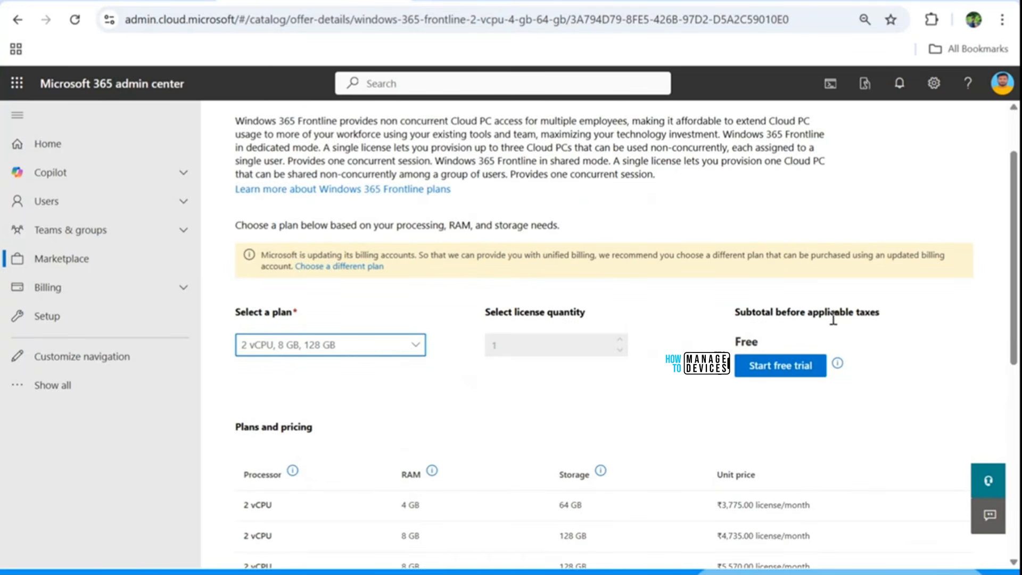
{"action": "mouse_move", "coordinate": [836, 367]}
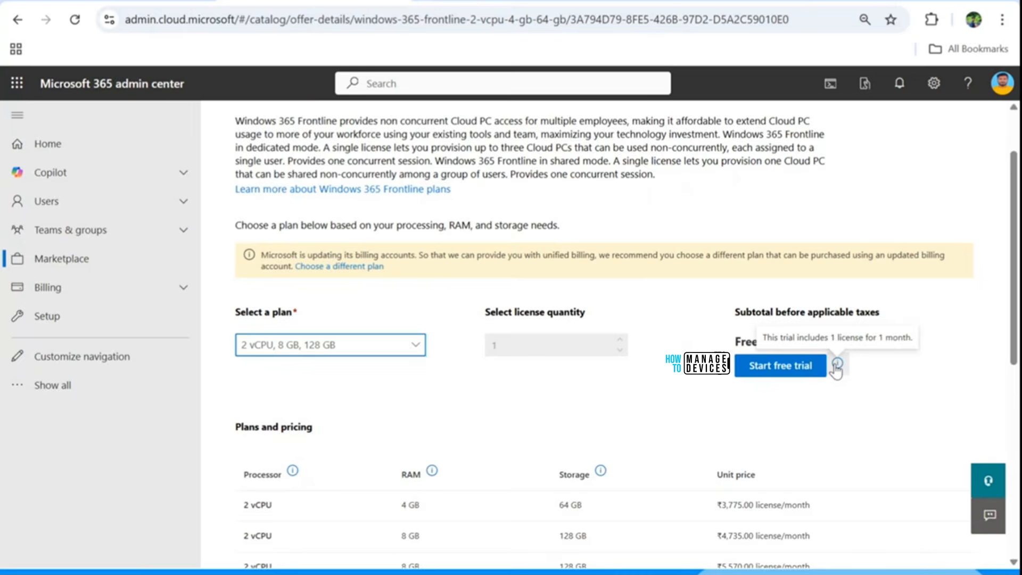
{"action": "scroll", "coordinate": [391, 253], "scroll_direction": "up", "scroll_amount": 2}
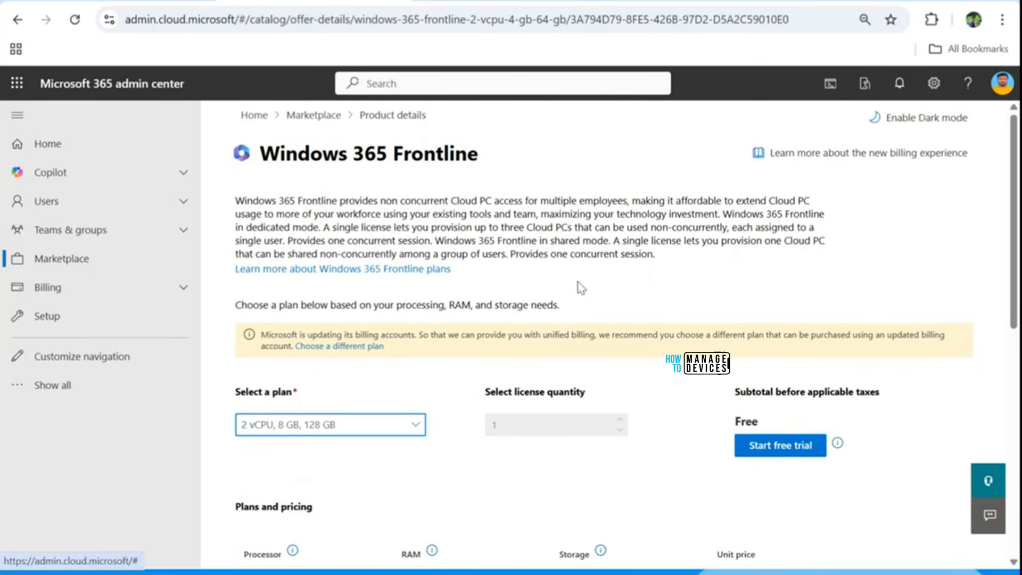
{"action": "scroll", "coordinate": [580, 288], "scroll_direction": "down", "scroll_amount": 3}
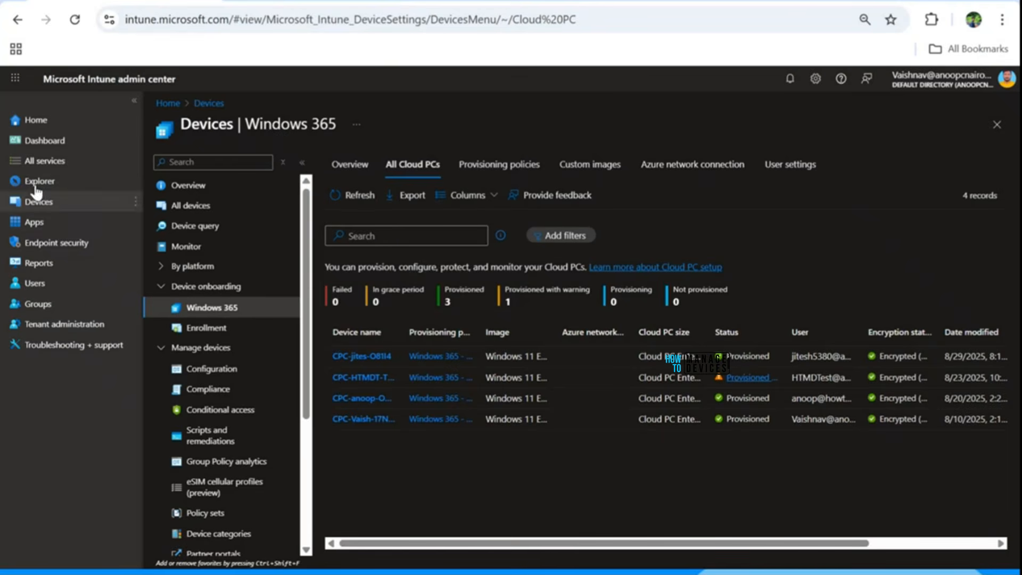
Step: Leave the Cloud PC list and open the Windows 365 overview under device onboarding in the Intune admin center
{"action": "left_click", "coordinate": [41, 118]}
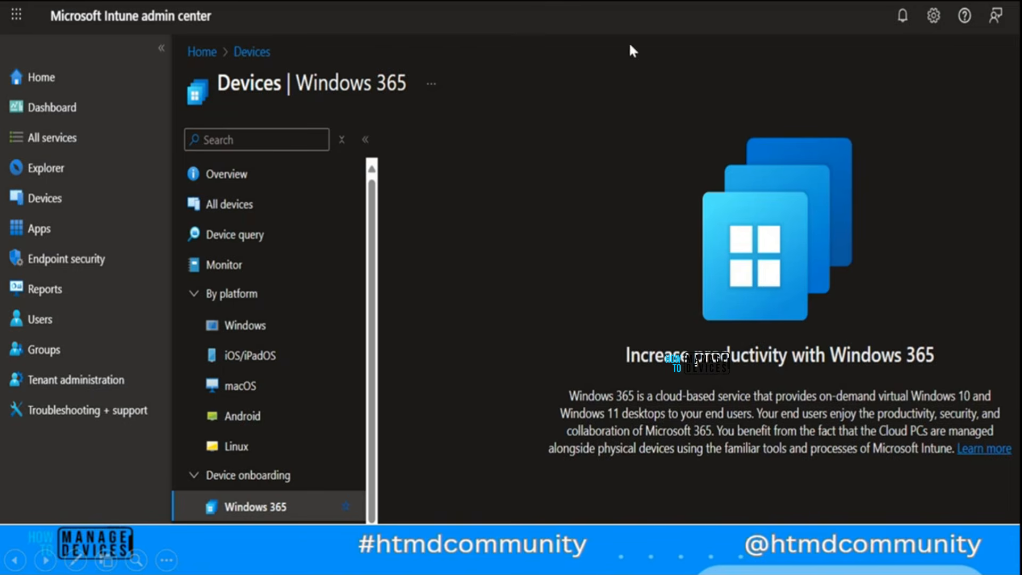
{"action": "key", "text": "alt+Tab"}
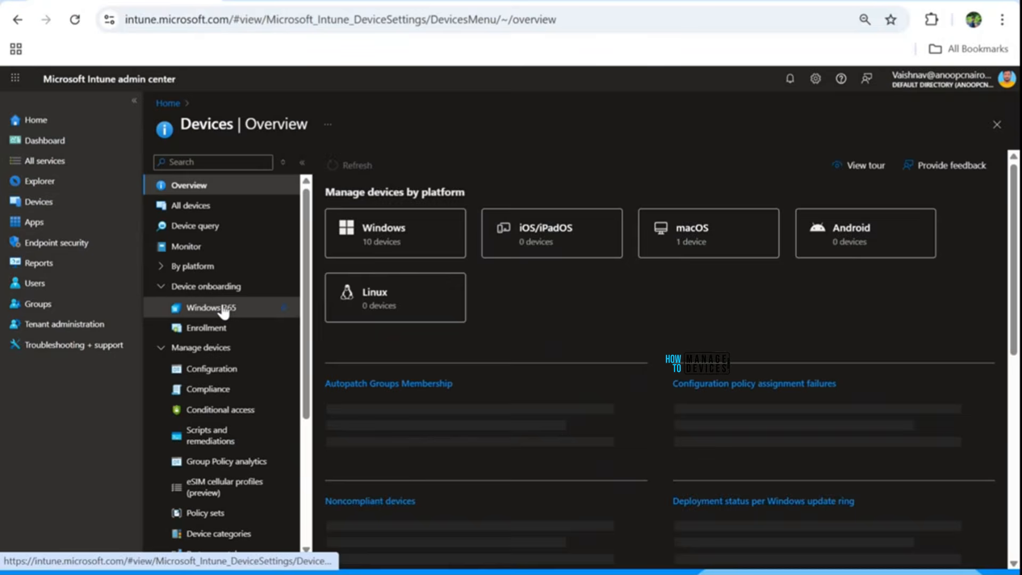
{"action": "left_click", "coordinate": [223, 309]}
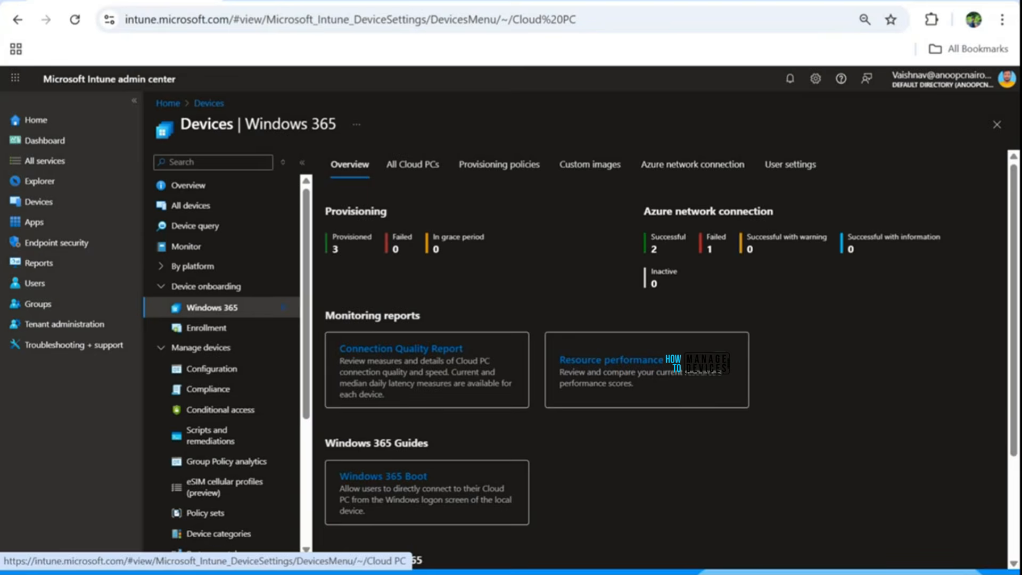
Step: Switch to the Microsoft 365 admin center and open the Windows 365 Enterprise 4 vCPU, 16 GB, 128 GB license from the billing licenses
{"action": "left_click", "coordinate": [298, 2]}
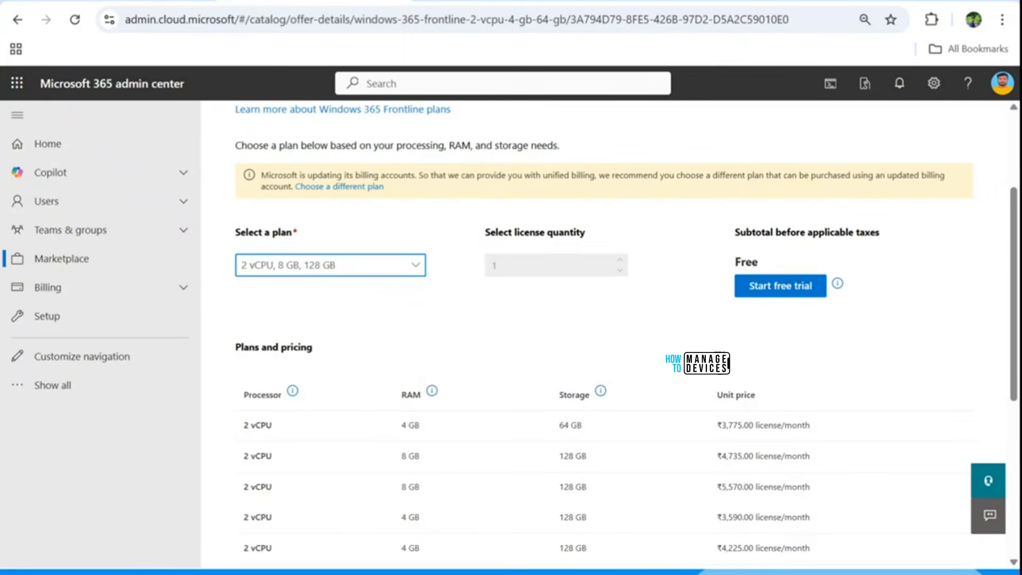
{"action": "left_click", "coordinate": [86, 289]}
{"action": "left_click", "coordinate": [100, 346]}
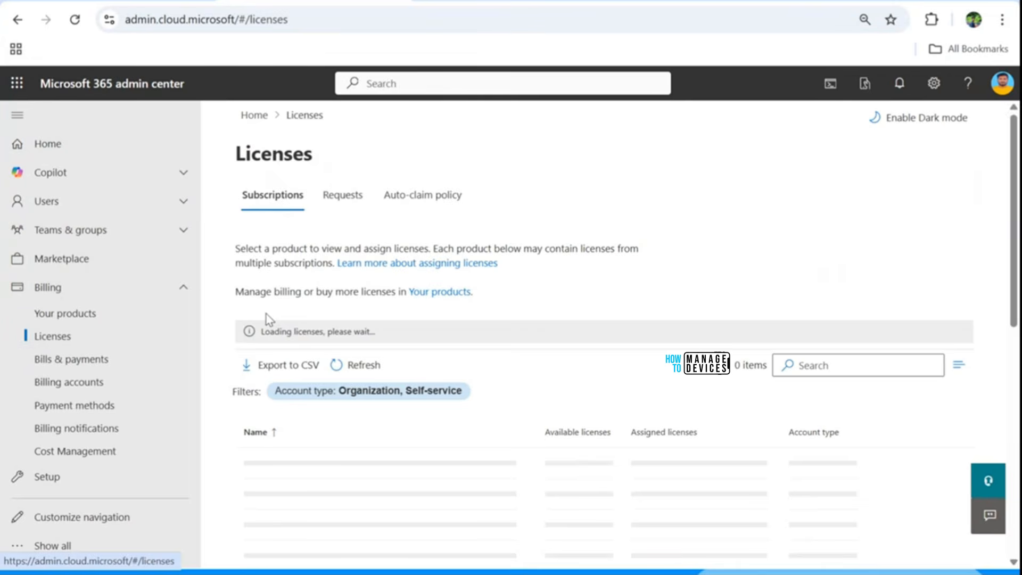
{"action": "scroll", "coordinate": [421, 189], "scroll_direction": "down", "scroll_amount": 5}
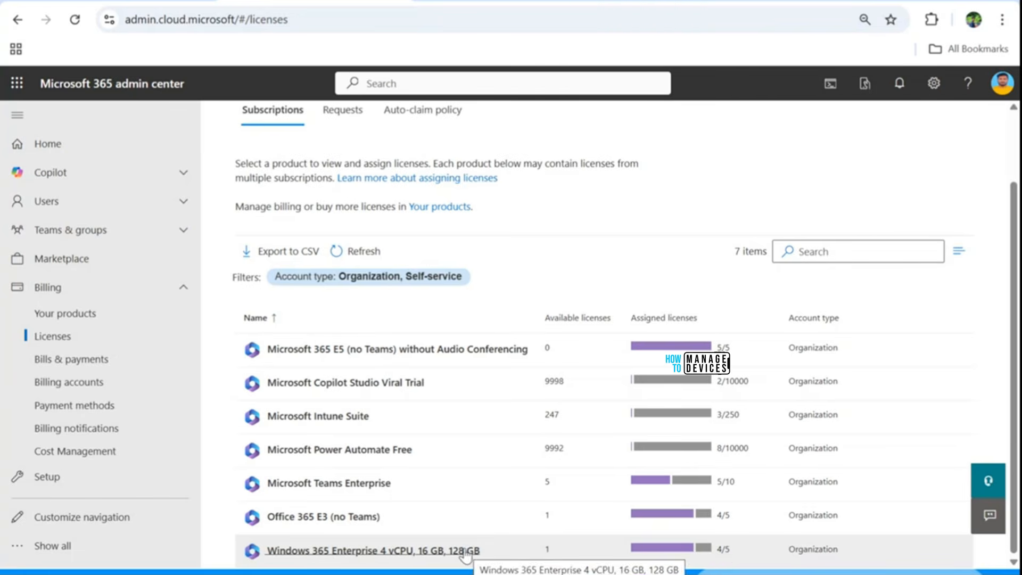
{"action": "left_click", "coordinate": [424, 551]}
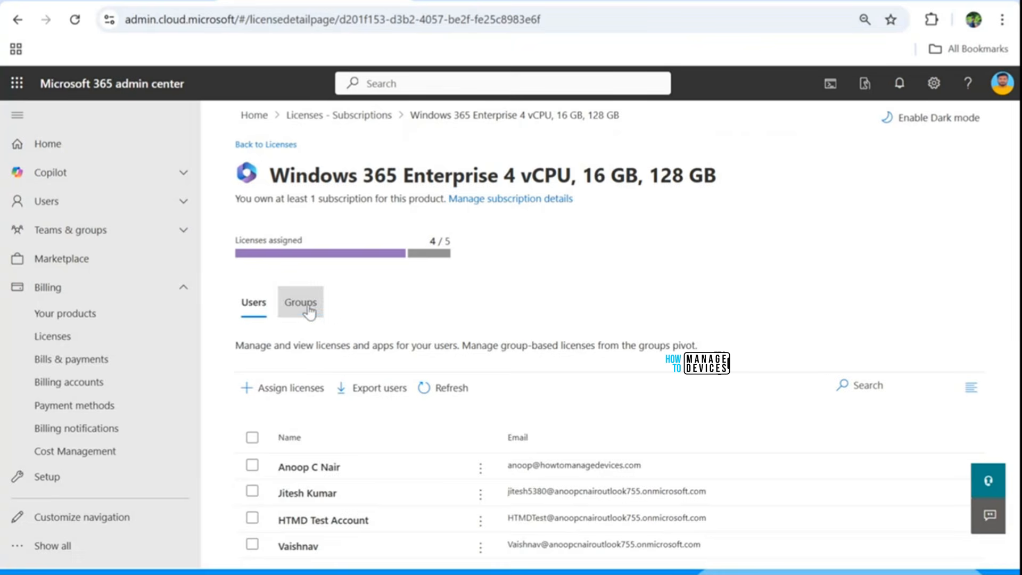
Step: View the group assignments of the Windows 365 Enterprise 4 vCPU, 16 GB, 128 GB license
{"action": "left_click", "coordinate": [301, 302]}
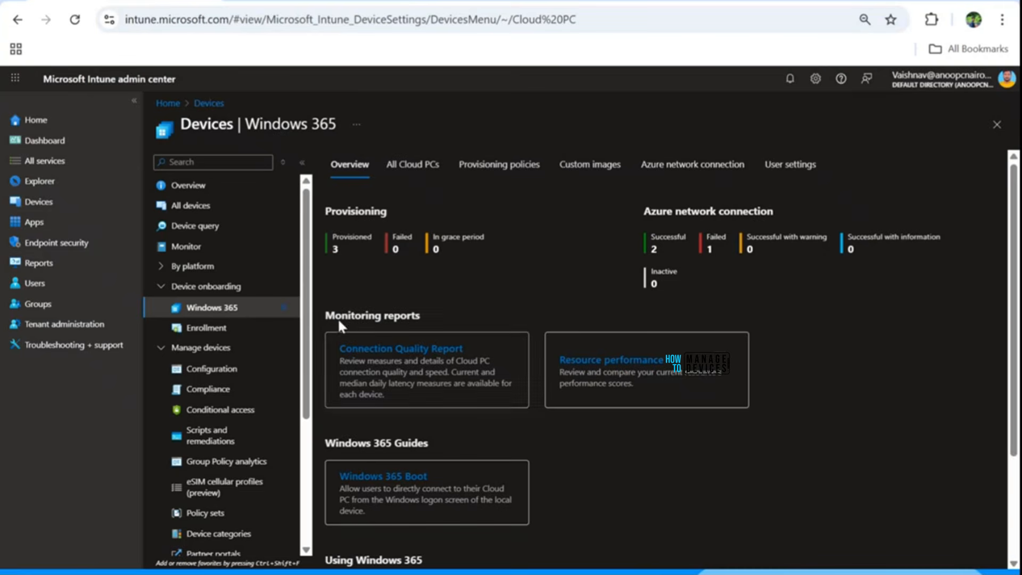
Step: Switch to the Intune admin center and set the browser zoom to 90%
{"action": "left_click", "coordinate": [1001, 19]}
{"action": "left_click", "coordinate": [961, 376]}
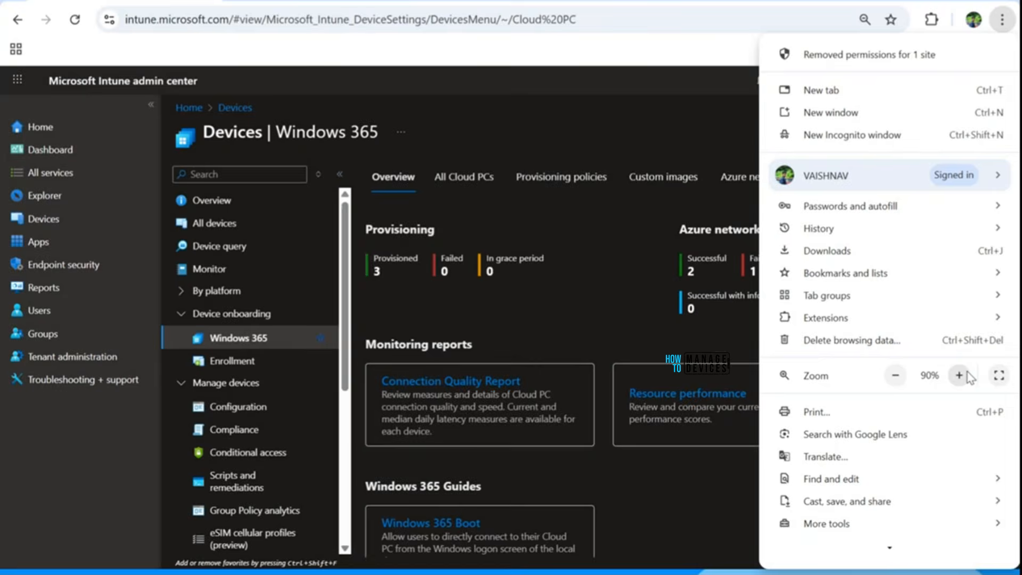
{"action": "left_click", "coordinate": [611, 275]}
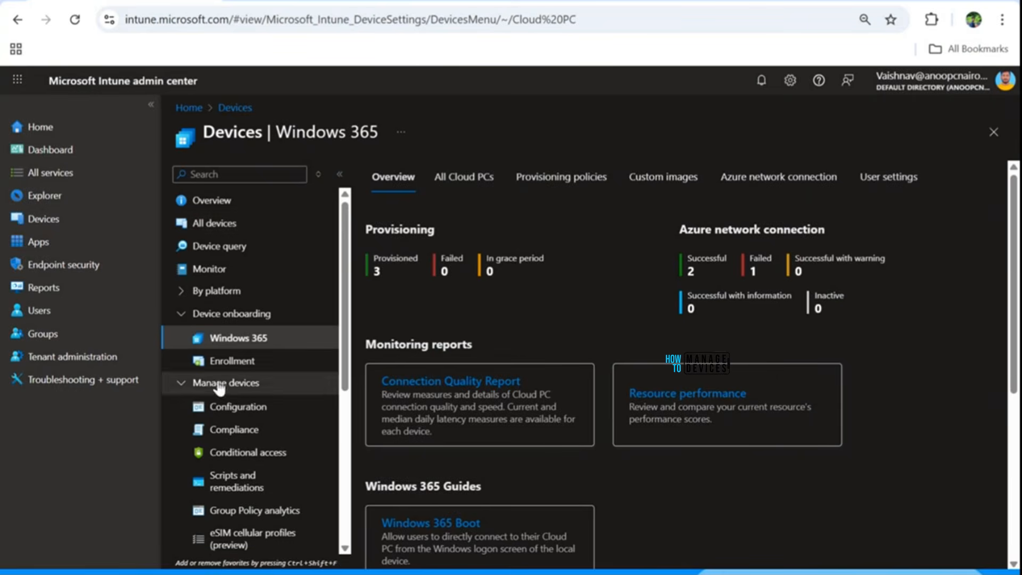
Step: Open the Windows 365 page from the Devices overview and review its provisioning policies and list of all Cloud PCs
{"action": "left_click", "coordinate": [37, 228]}
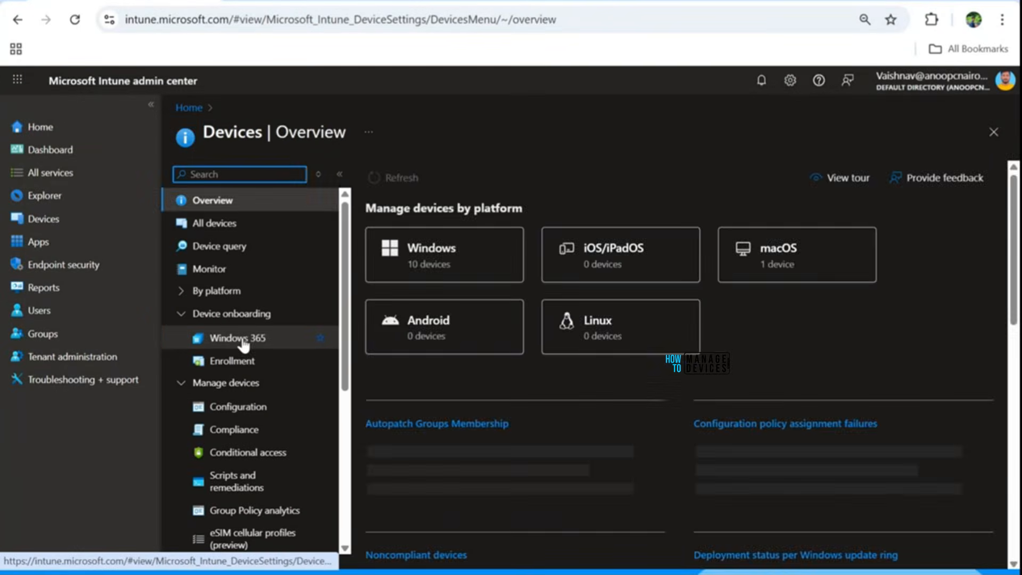
{"action": "left_click", "coordinate": [243, 339]}
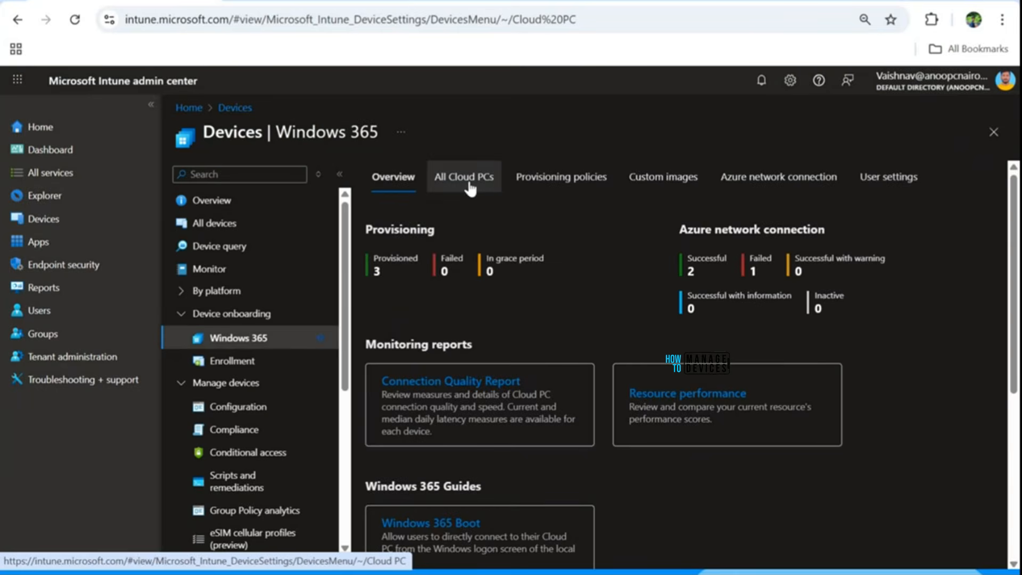
{"action": "left_click", "coordinate": [539, 181]}
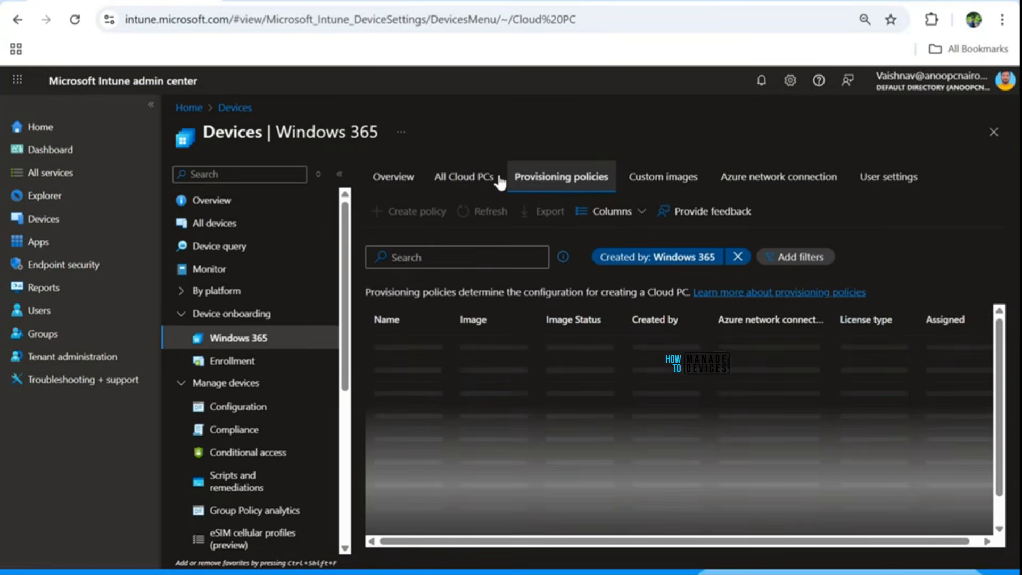
{"action": "left_click", "coordinate": [462, 177]}
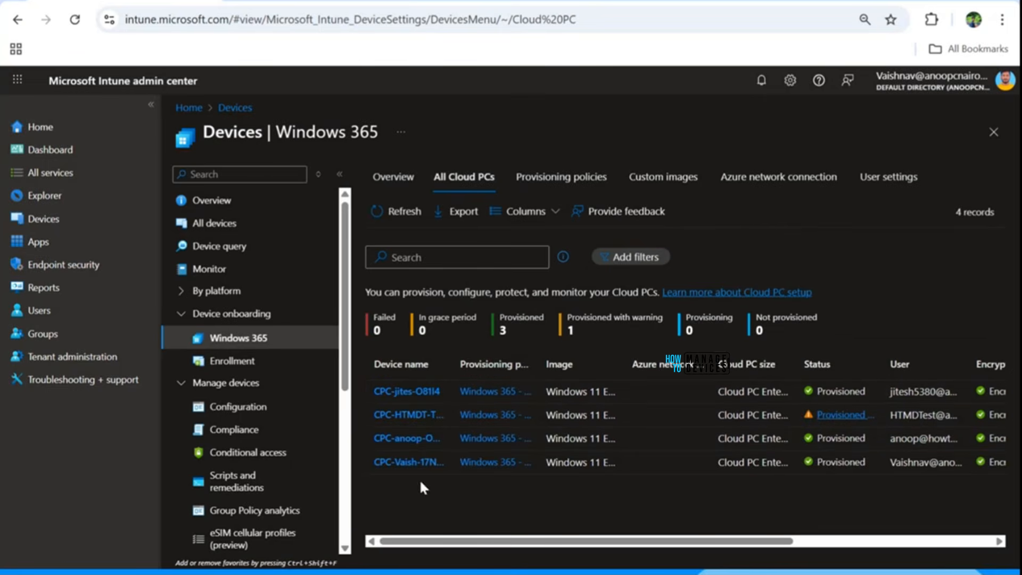
Step: Start a new Windows 365 provisioning policy and name it "Windows 365 Provisioning Policy Demo"
{"action": "left_click", "coordinate": [543, 184]}
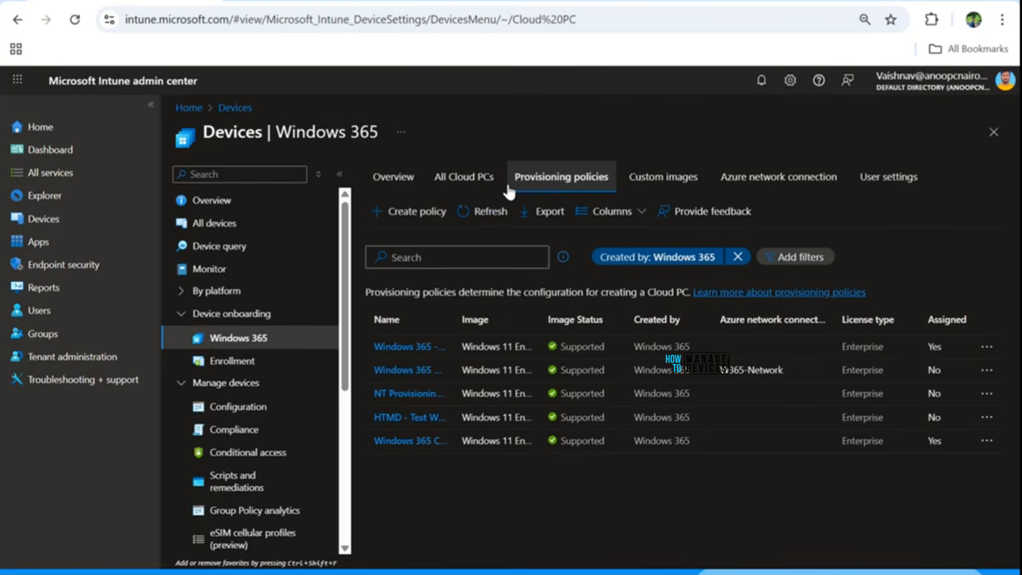
{"action": "left_click", "coordinate": [408, 215]}
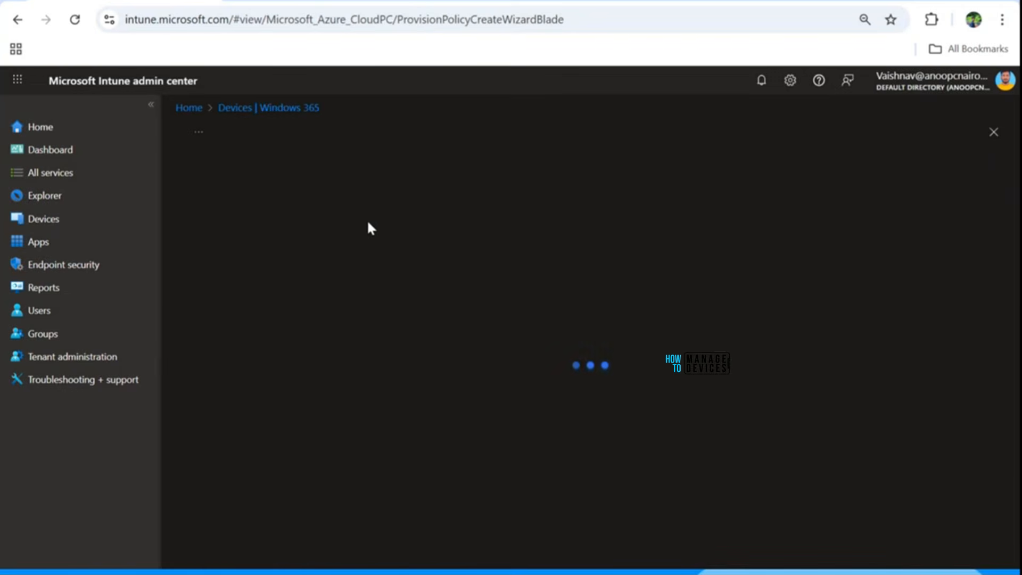
{"action": "left_click", "coordinate": [378, 253]}
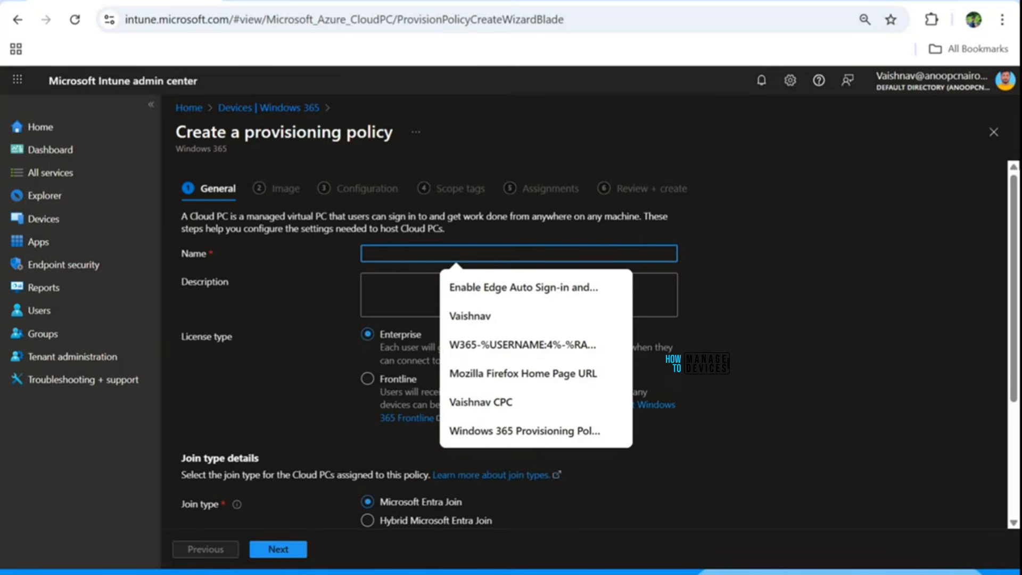
{"action": "type", "text": "Window"}
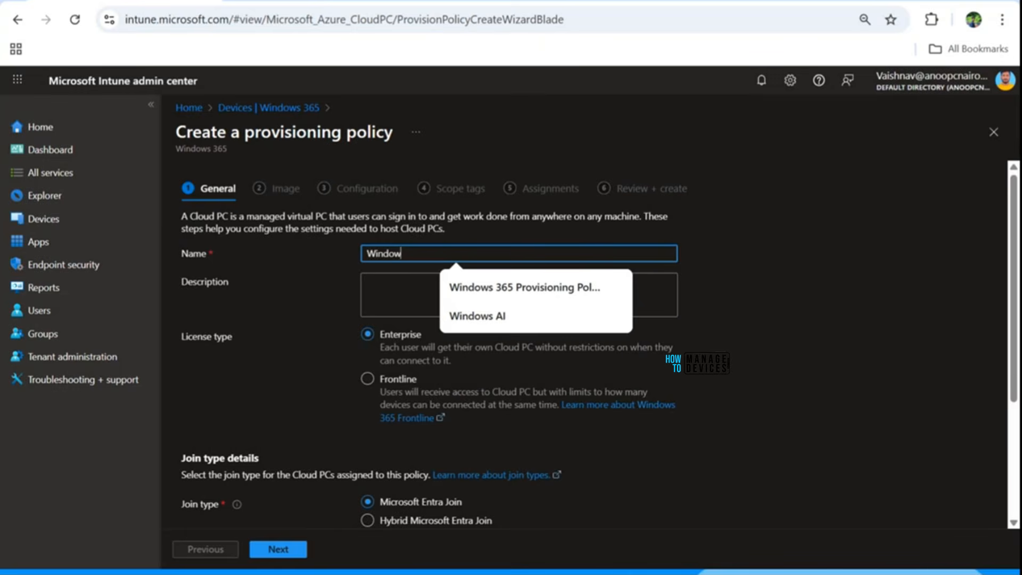
{"action": "type", "text": "s "}
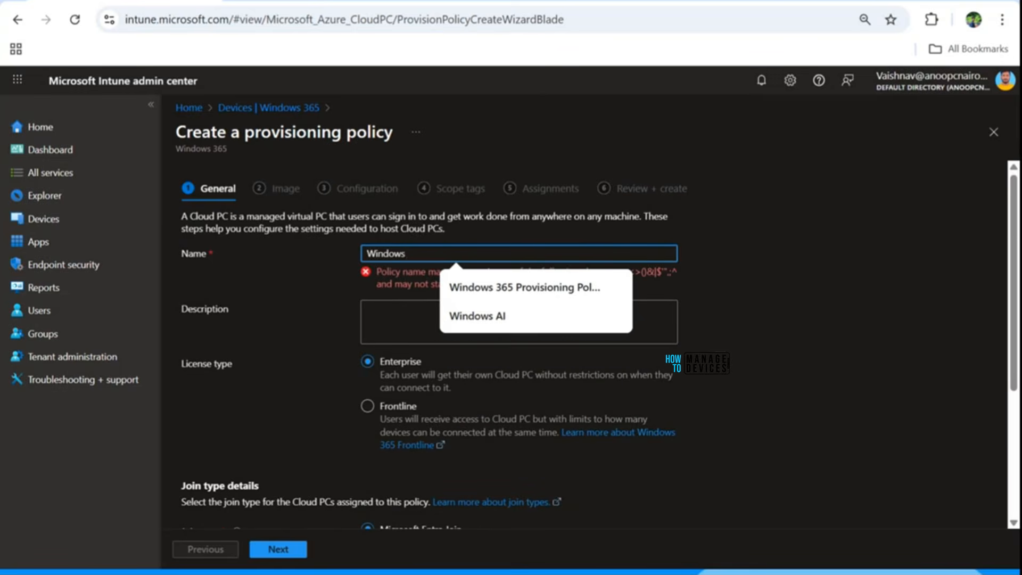
{"action": "type", "text": "365"}
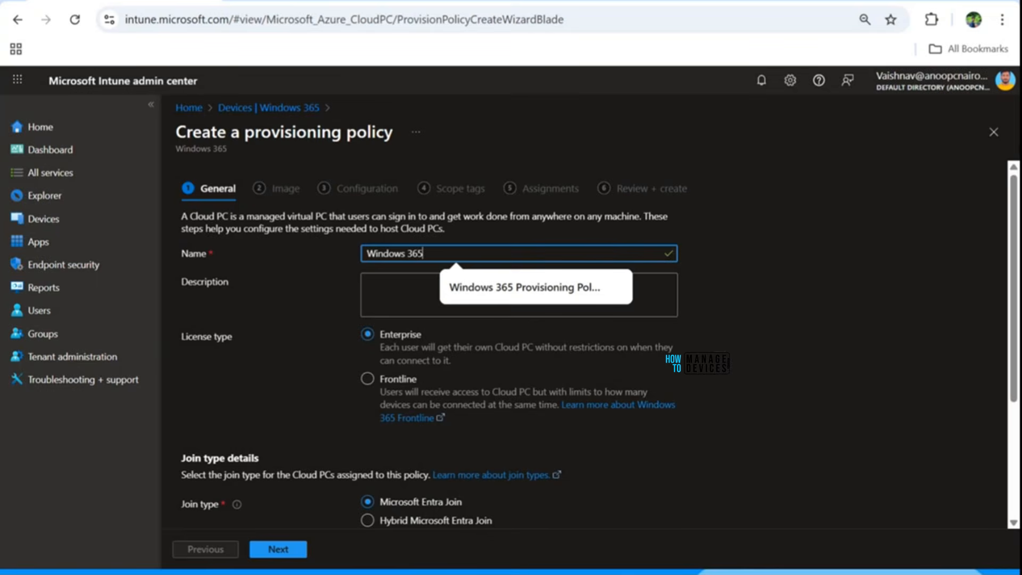
{"action": "left_click", "coordinate": [597, 286]}
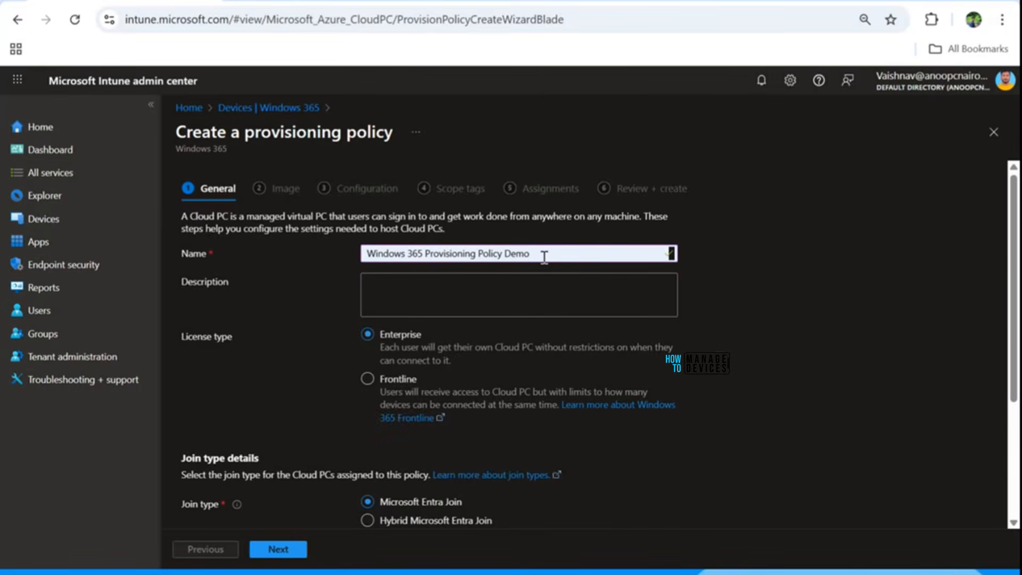
Step: Try the Frontline license type for the provisioning policy and return it to Enterprise
{"action": "left_click", "coordinate": [501, 300]}
{"action": "scroll", "coordinate": [303, 314], "scroll_direction": "down", "scroll_amount": 3}
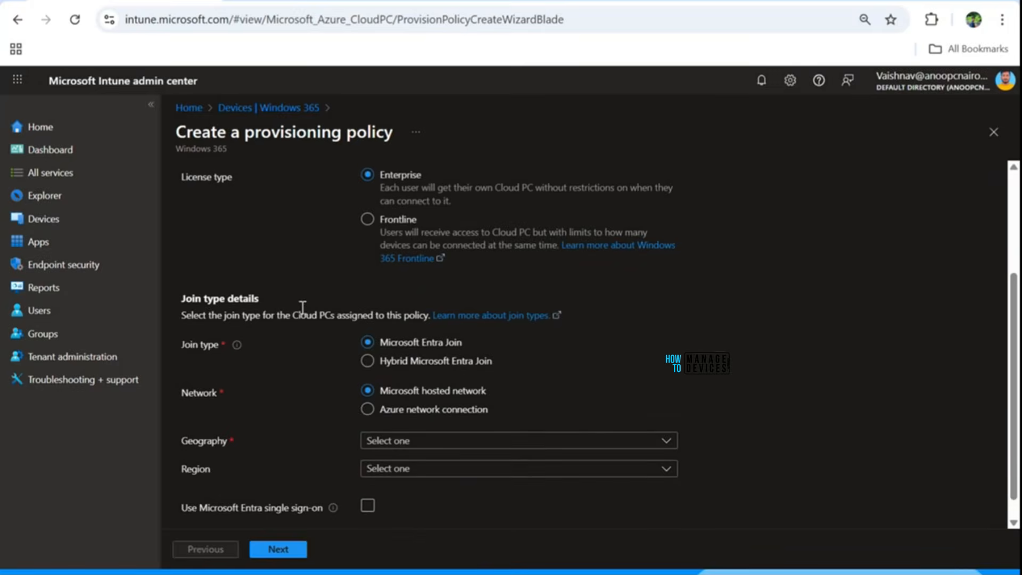
{"action": "scroll", "coordinate": [282, 306], "scroll_direction": "up", "scroll_amount": 2}
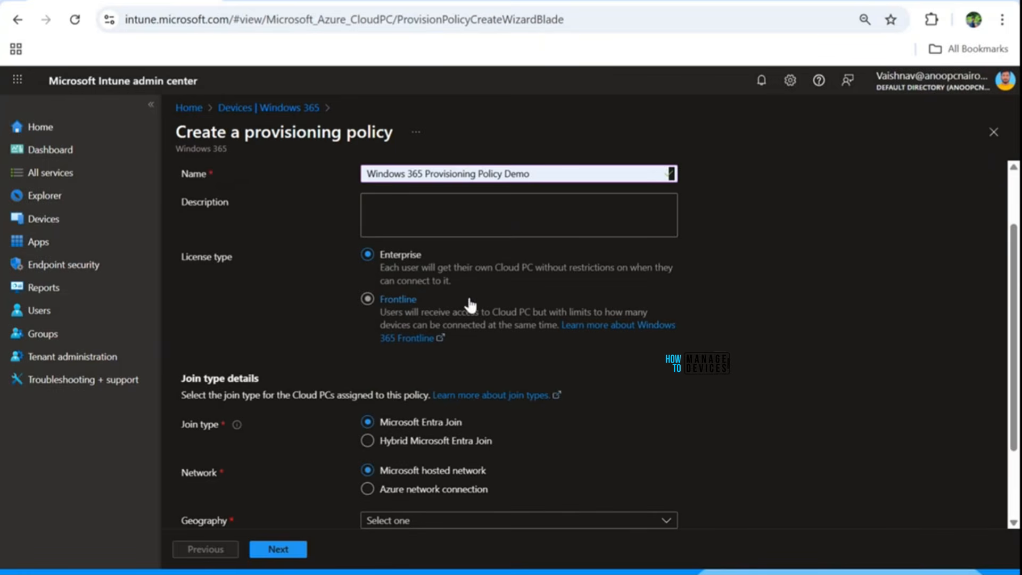
{"action": "left_click", "coordinate": [382, 301]}
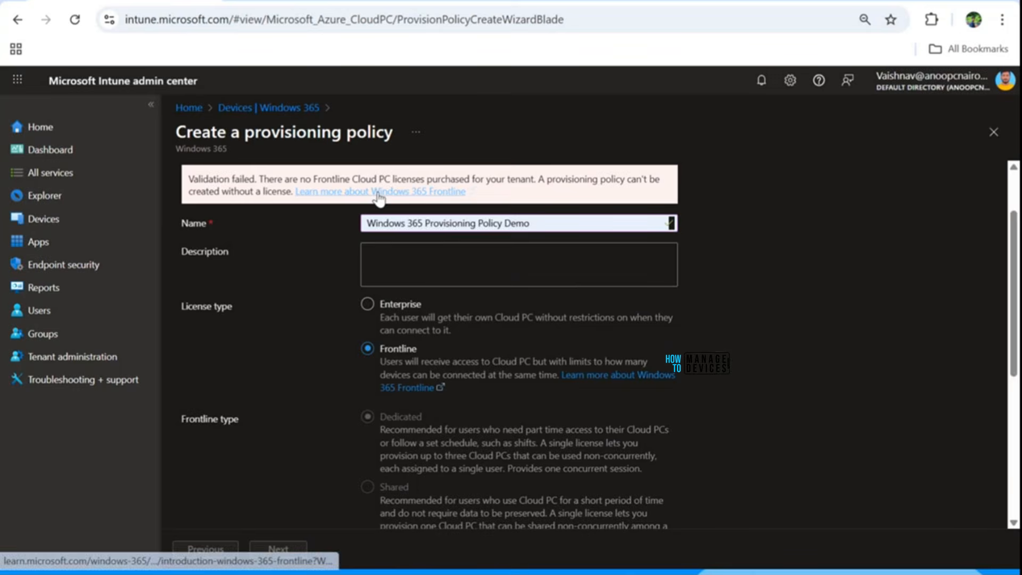
{"action": "left_click", "coordinate": [398, 304]}
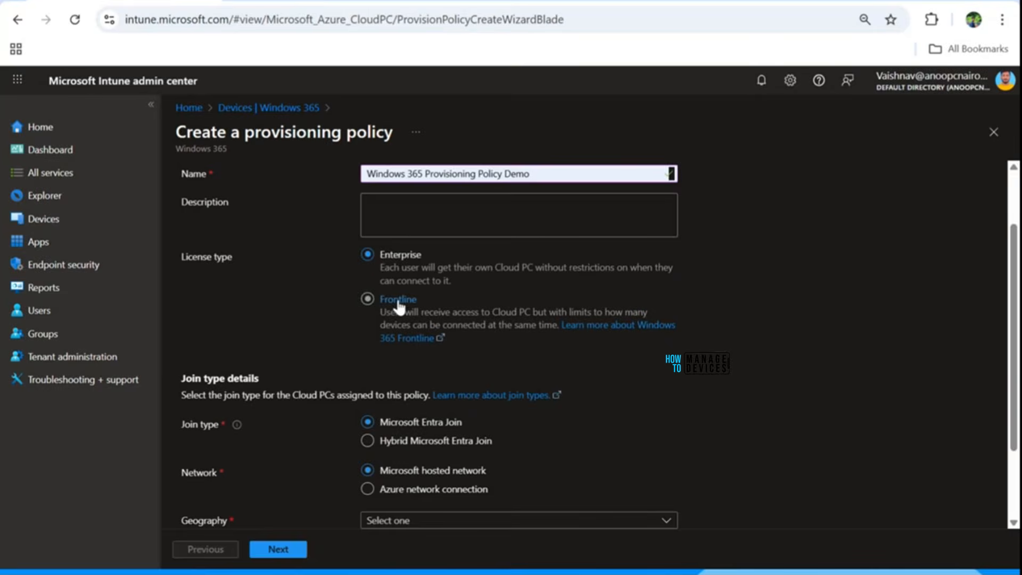
{"action": "scroll", "coordinate": [473, 269], "scroll_direction": "up", "scroll_amount": 1}
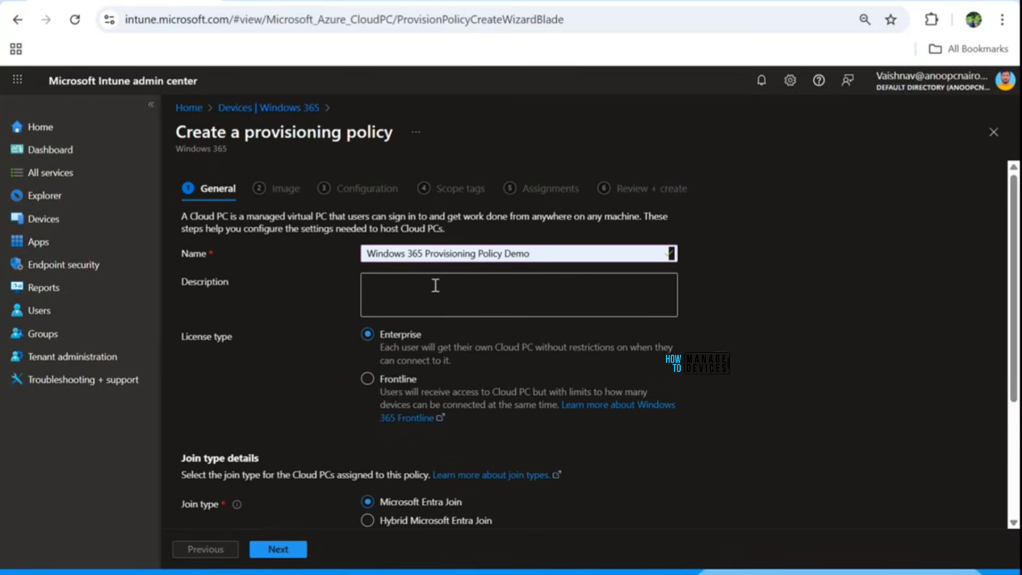
Step: Set the policy's geography to India with the Automatic (Recommended) region and enable Microsoft Entra single sign-on
{"action": "scroll", "coordinate": [373, 335], "scroll_direction": "down", "scroll_amount": 2}
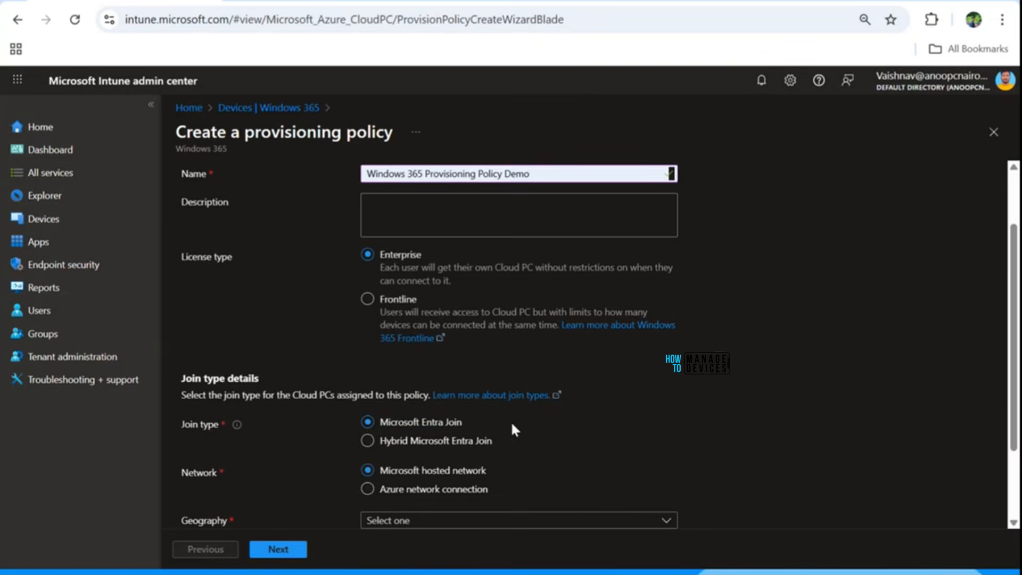
{"action": "scroll", "coordinate": [250, 424], "scroll_direction": "down", "scroll_amount": 1}
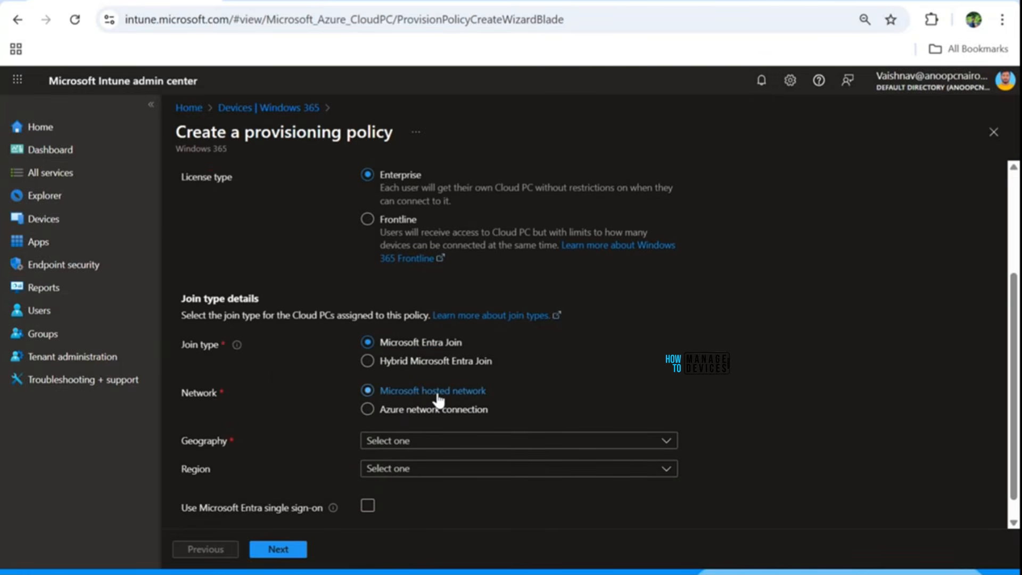
{"action": "left_click", "coordinate": [394, 441]}
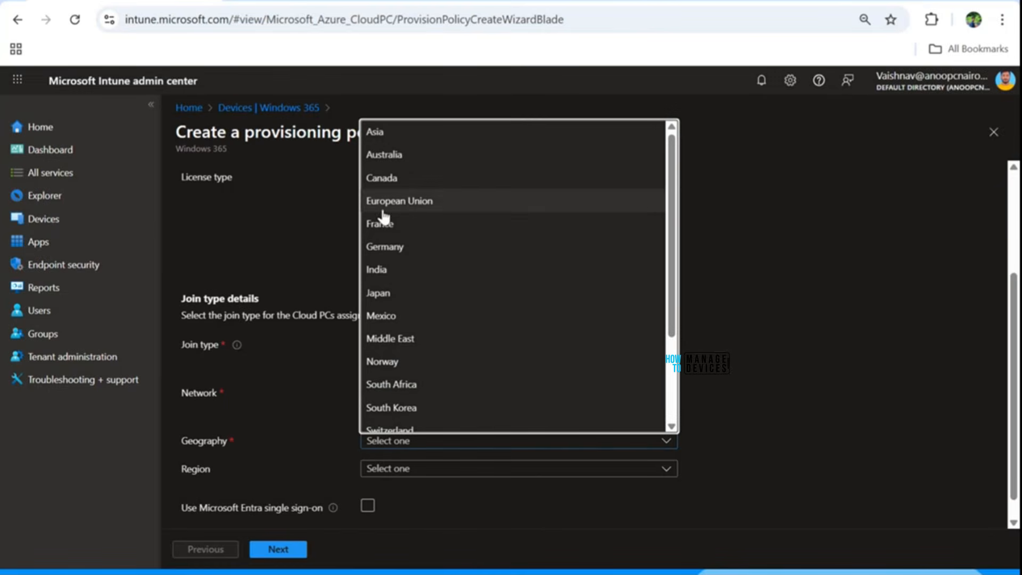
{"action": "left_click", "coordinate": [383, 270]}
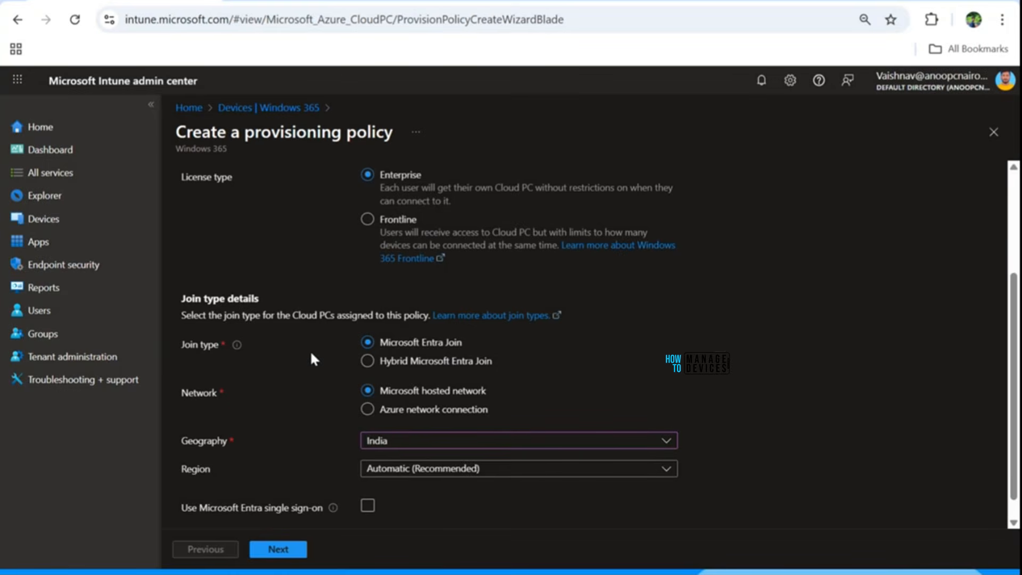
{"action": "scroll", "coordinate": [309, 350], "scroll_direction": "down", "scroll_amount": 1}
{"action": "left_click", "coordinate": [401, 447]}
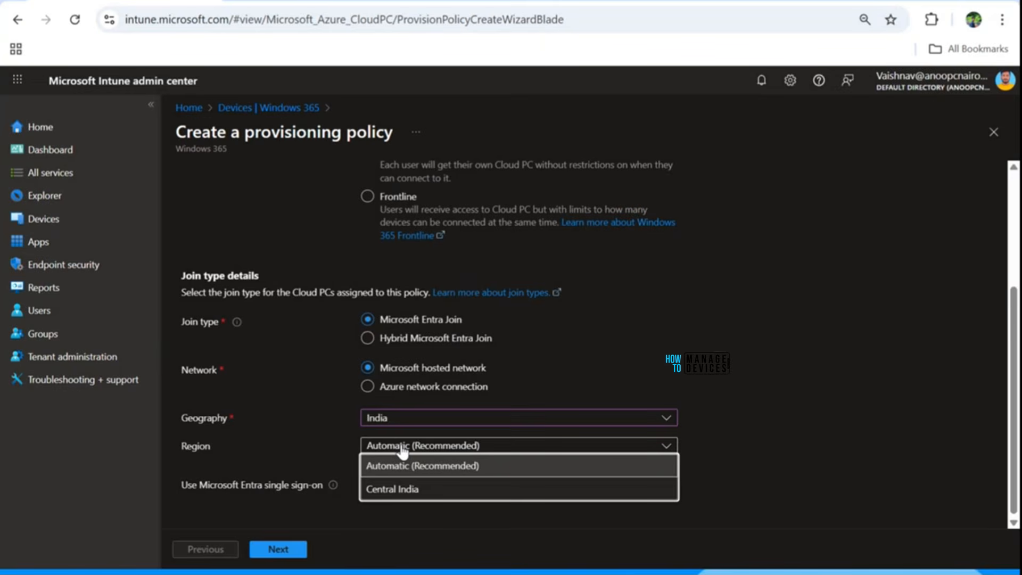
{"action": "left_click", "coordinate": [335, 443]}
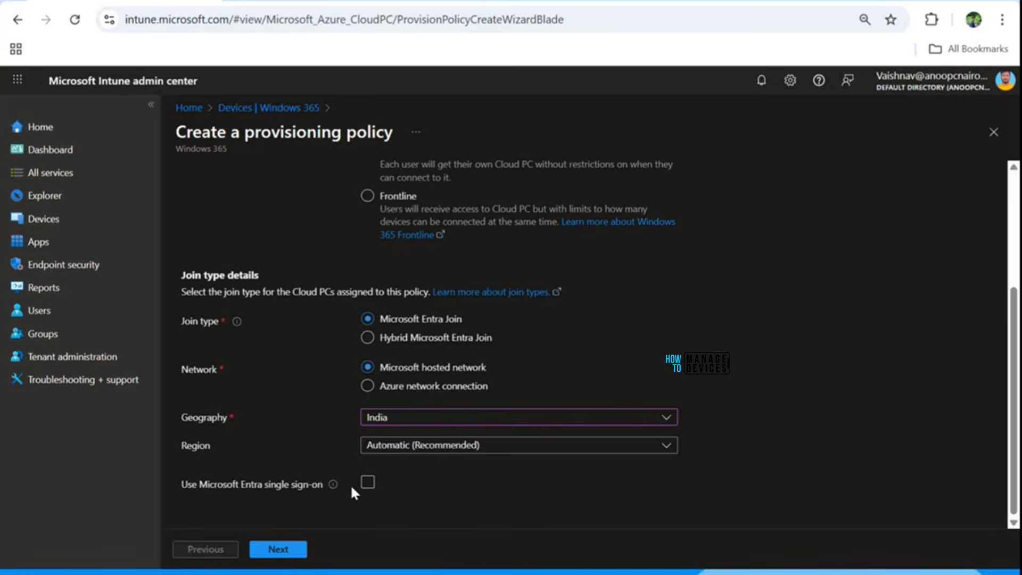
{"action": "mouse_move", "coordinate": [334, 486]}
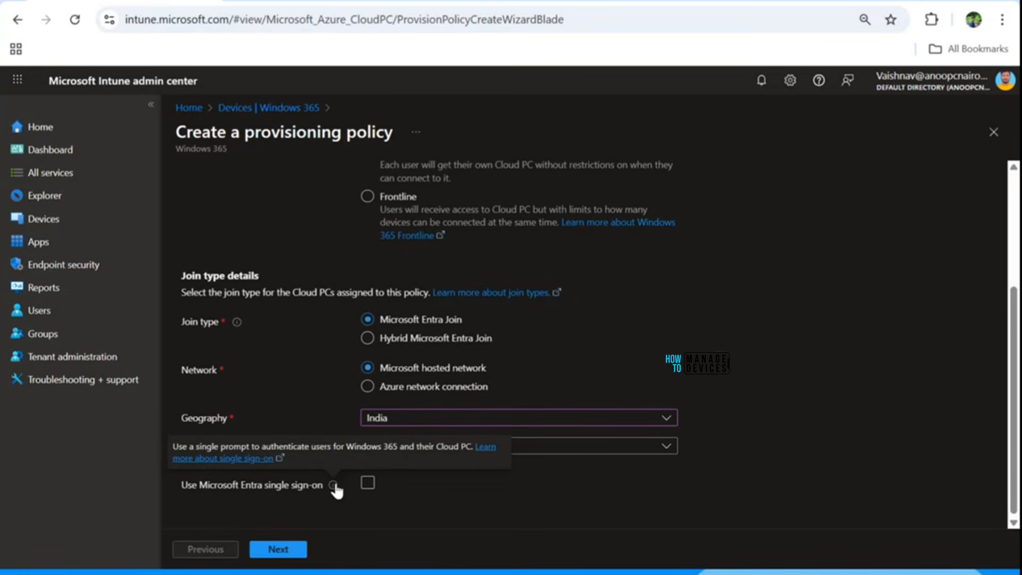
{"action": "left_click", "coordinate": [367, 483]}
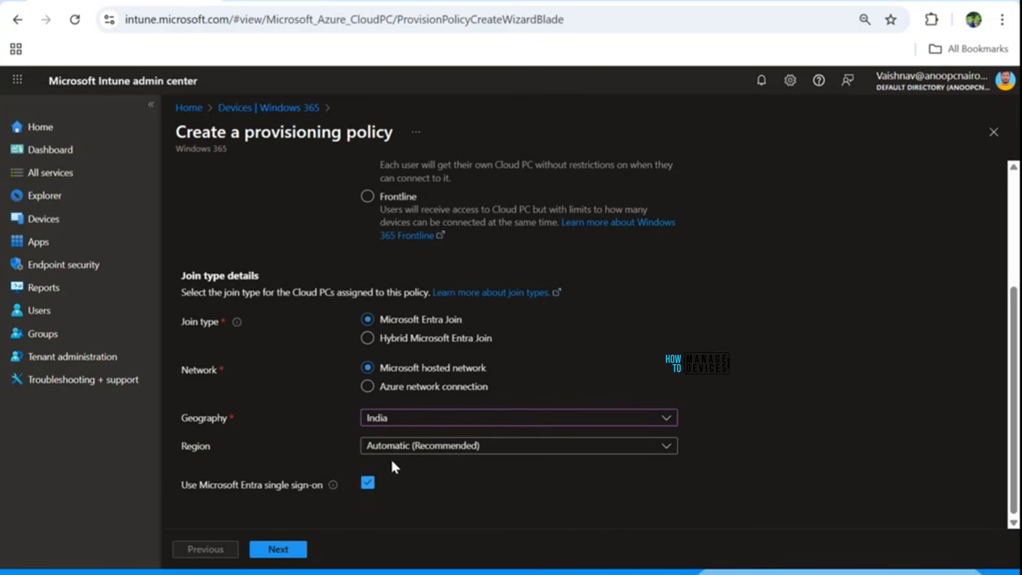
Step: Clear the provisioning policy's name and undo the deletion
{"action": "scroll", "coordinate": [325, 342], "scroll_direction": "up", "scroll_amount": 4}
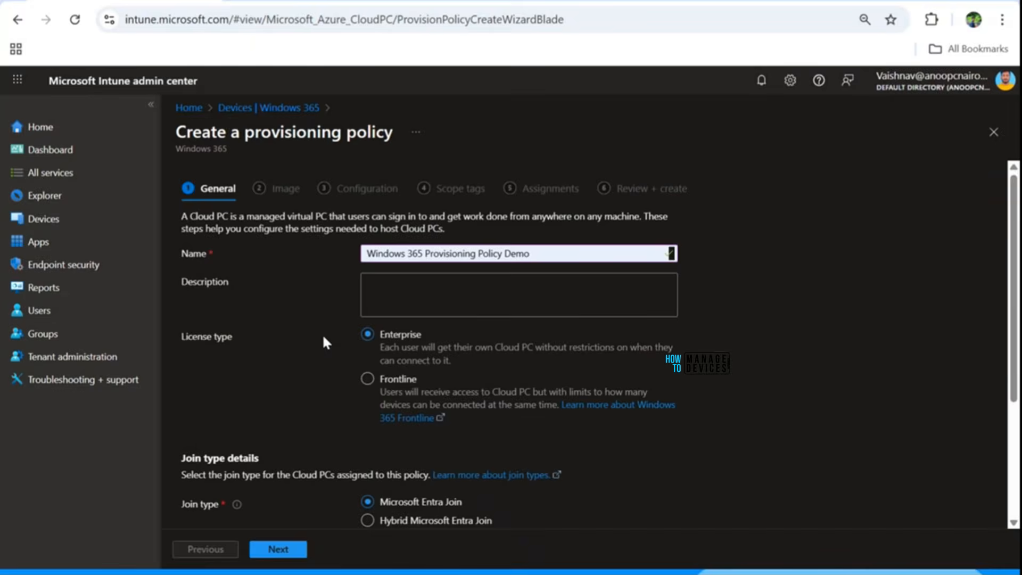
{"action": "left_click", "coordinate": [546, 251]}
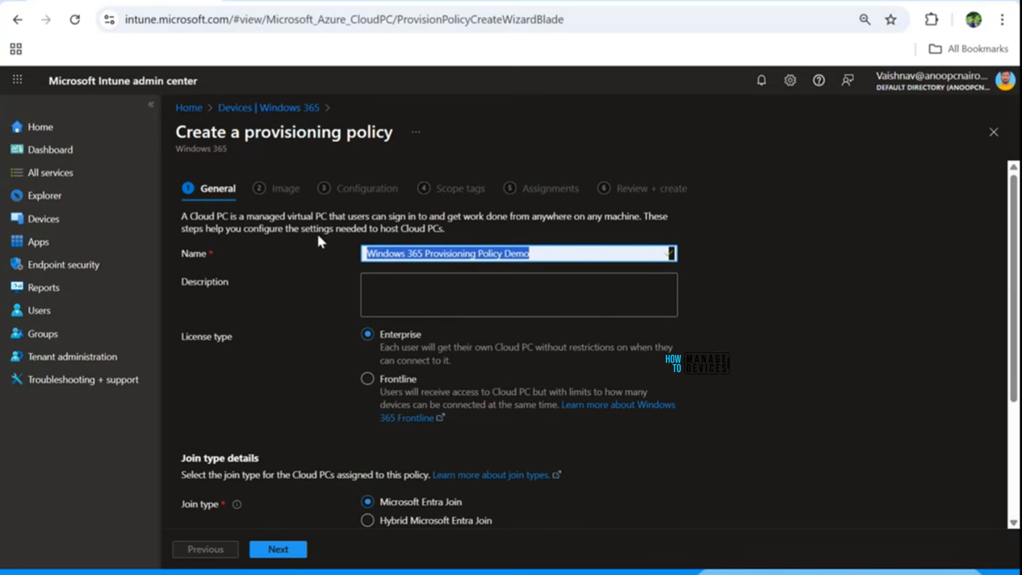
{"action": "key", "text": "BackSpace"}
{"action": "key", "text": "ctrl+z"}
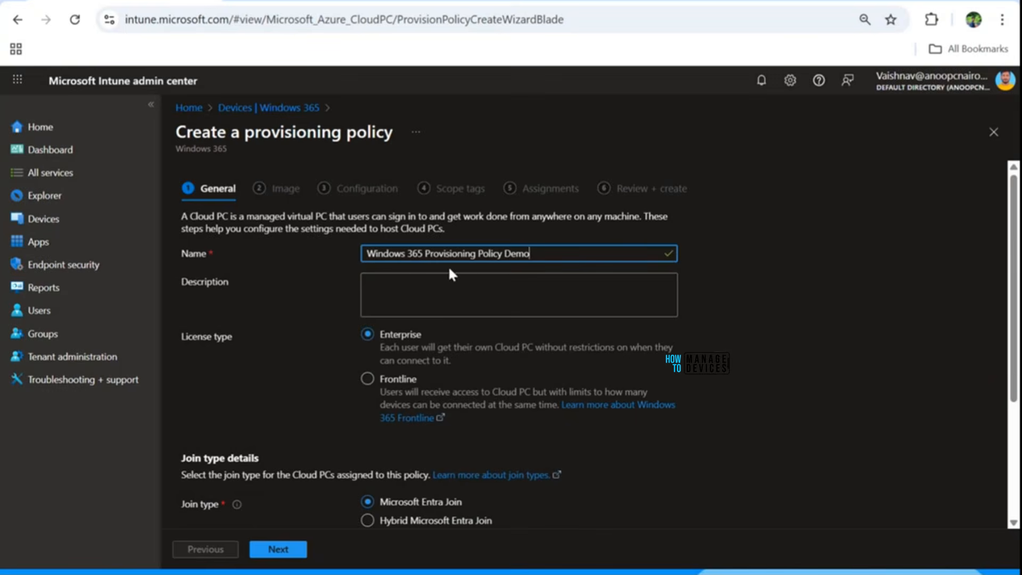
Step: Continue to the policy's image settings and change the image type to Custom image
{"action": "scroll", "coordinate": [468, 360], "scroll_direction": "down", "scroll_amount": 3}
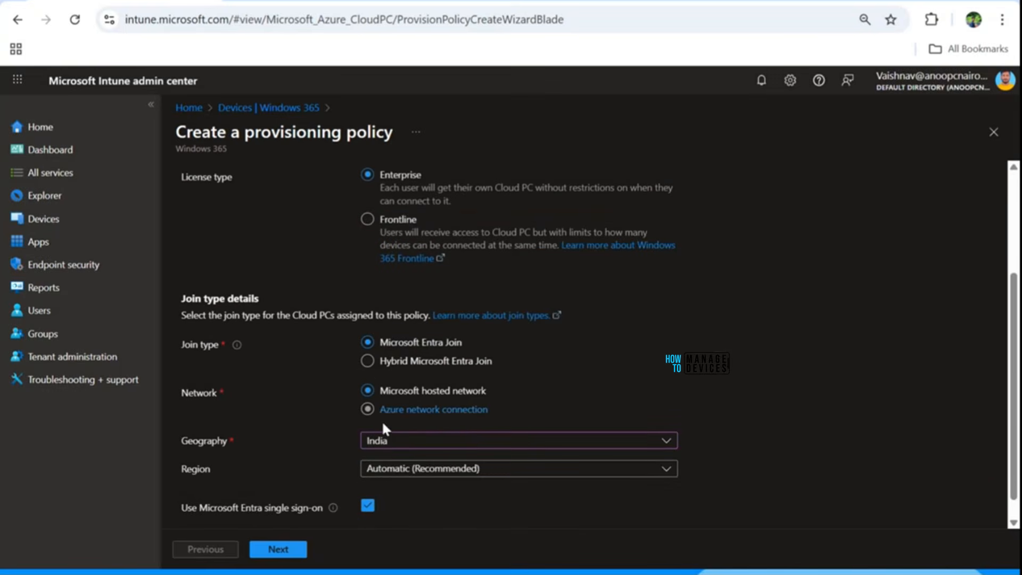
{"action": "left_click", "coordinate": [286, 549]}
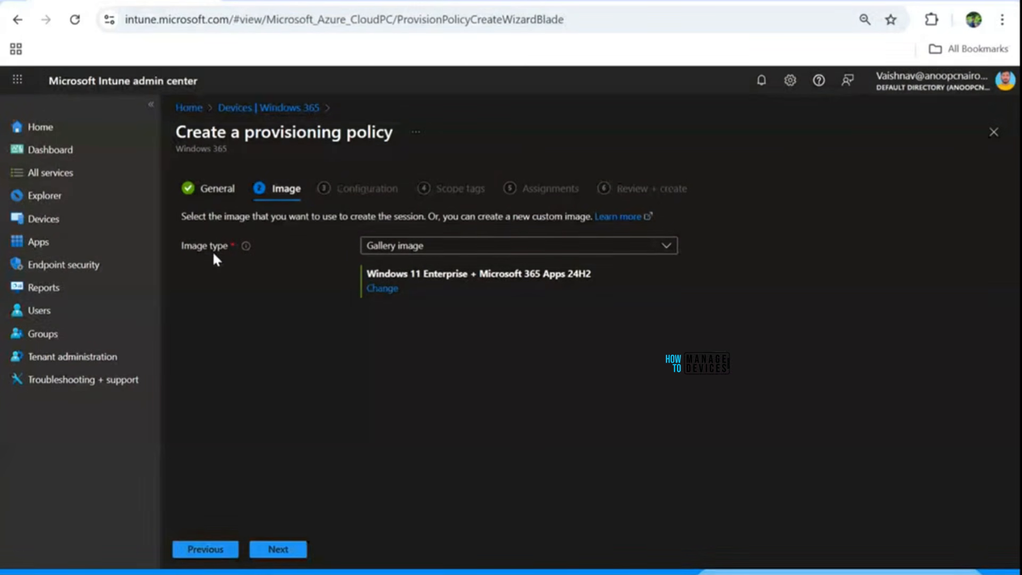
{"action": "left_click", "coordinate": [403, 252]}
{"action": "left_click", "coordinate": [400, 267]}
{"action": "left_click", "coordinate": [396, 249]}
{"action": "left_click", "coordinate": [396, 288]}
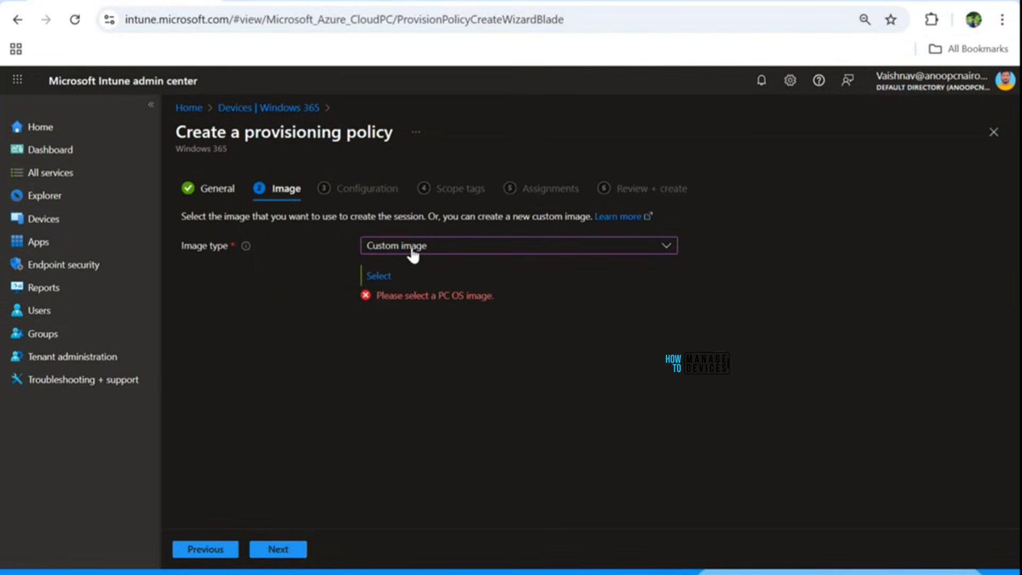
Step: Change the image type to Gallery image and select the Windows 11 Enterprise + Microsoft 365 Apps 24H2 image
{"action": "left_click", "coordinate": [415, 253]}
{"action": "left_click", "coordinate": [399, 267]}
{"action": "left_click", "coordinate": [378, 276]}
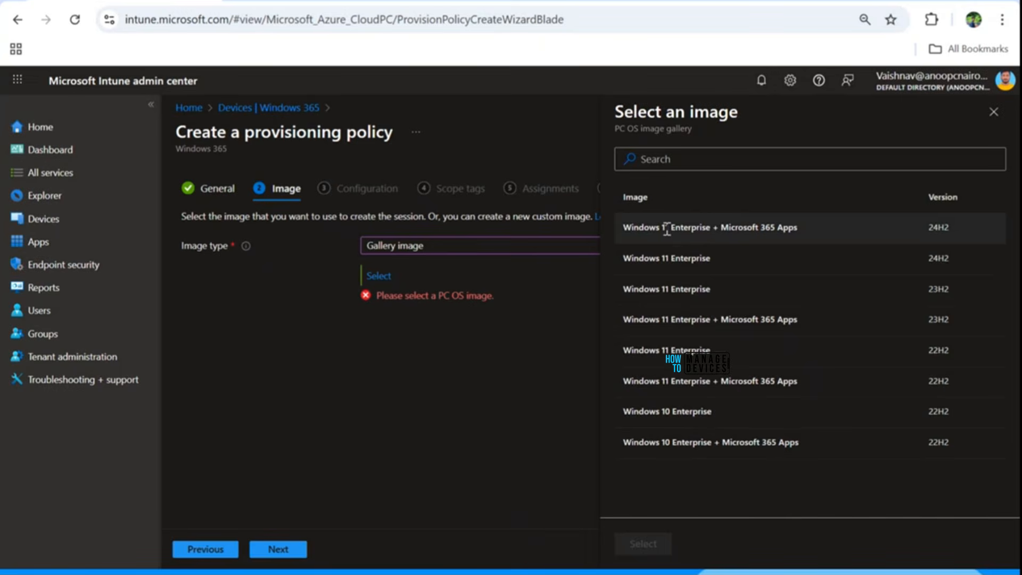
{"action": "left_click", "coordinate": [738, 226]}
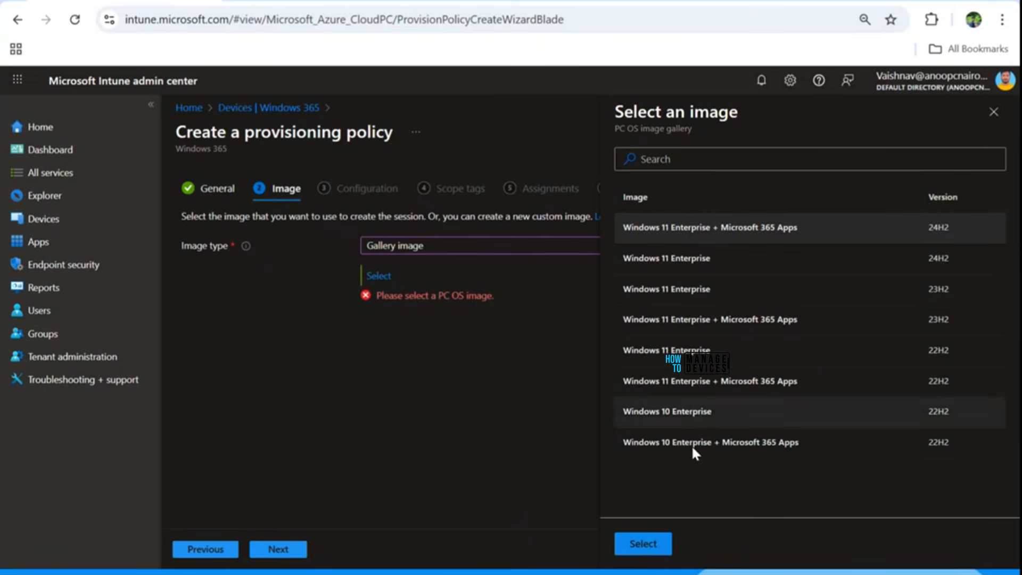
{"action": "left_click", "coordinate": [640, 548]}
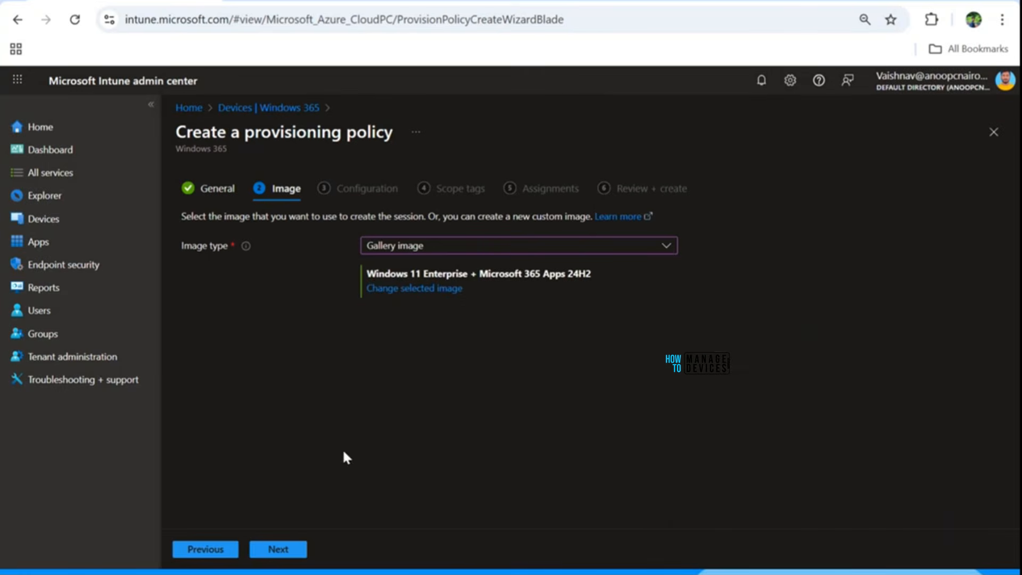
Step: Continue to the policy's configuration settings and choose English (United States) as the language and region
{"action": "left_click", "coordinate": [290, 549]}
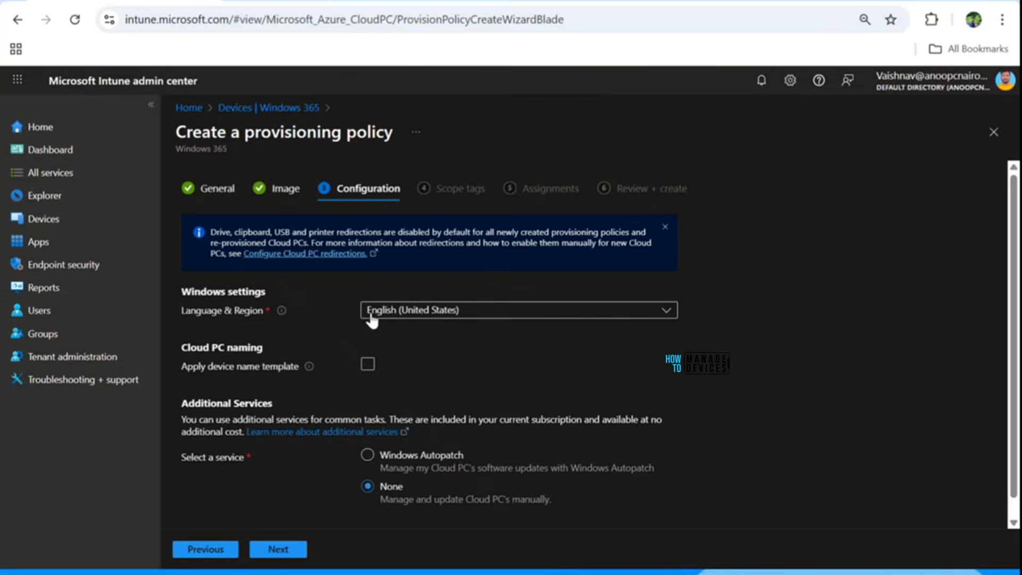
{"action": "left_click", "coordinate": [408, 310]}
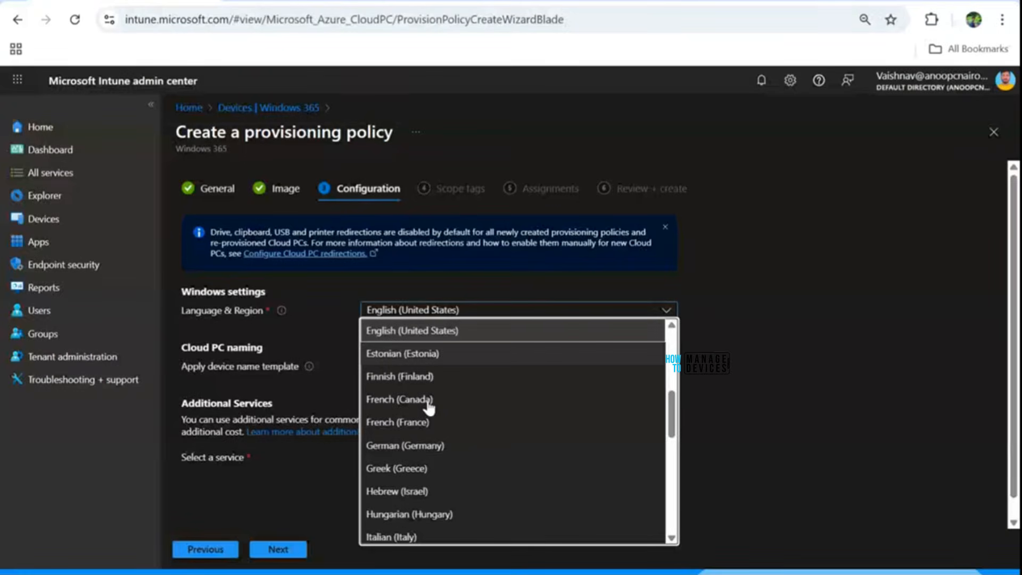
{"action": "left_click", "coordinate": [440, 332]}
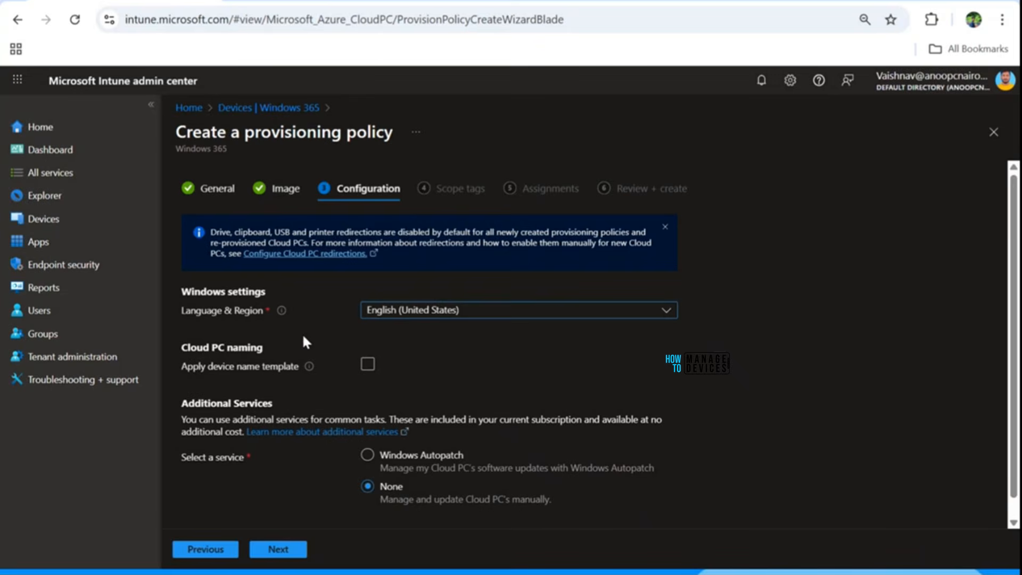
Step: Apply a device name template to the Cloud PCs and set it to W365-%USERNAME:4%-%RAND:5%
{"action": "left_click", "coordinate": [368, 365]}
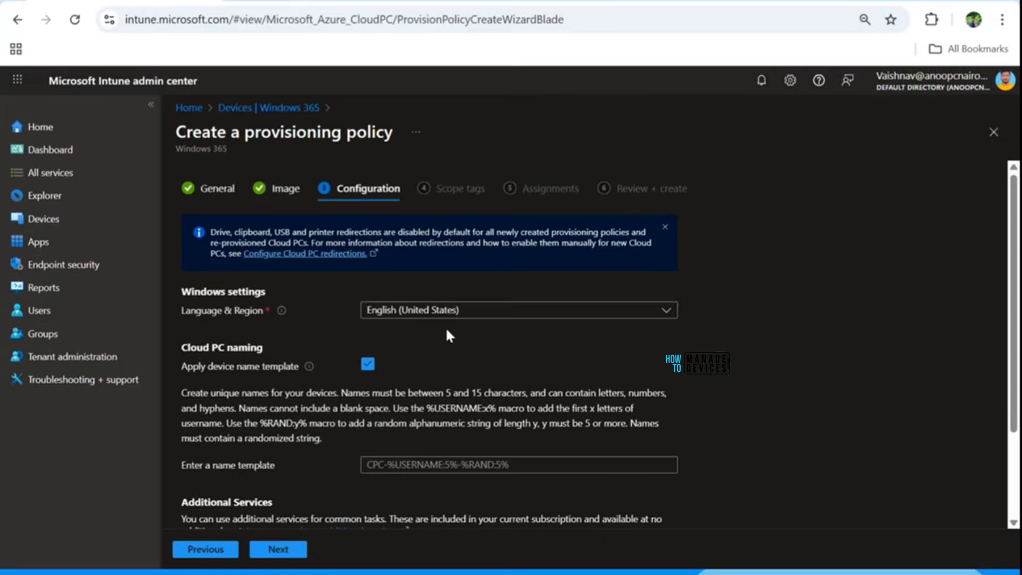
{"action": "scroll", "coordinate": [447, 335], "scroll_direction": "down", "scroll_amount": 2}
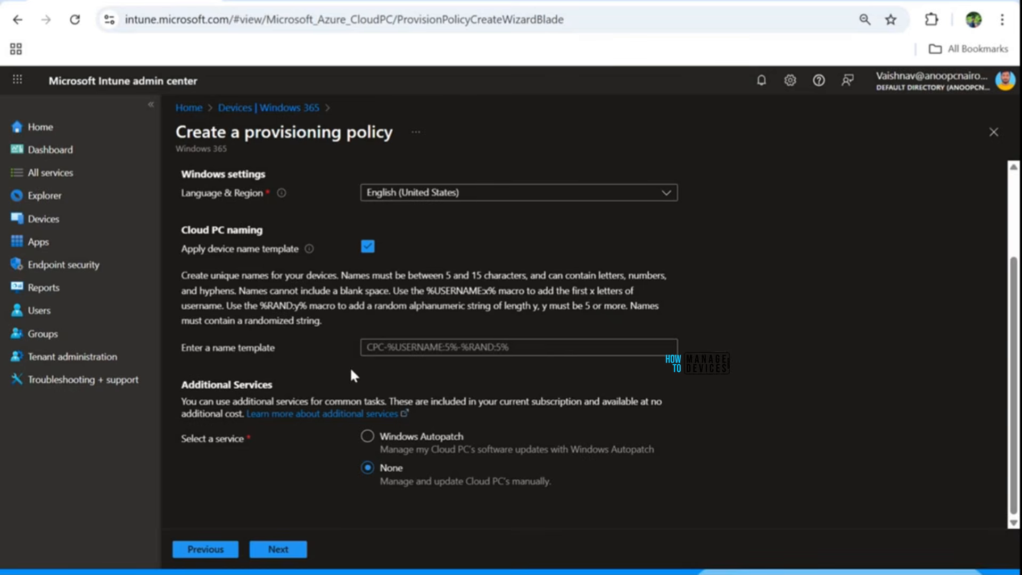
{"action": "left_click", "coordinate": [369, 347]}
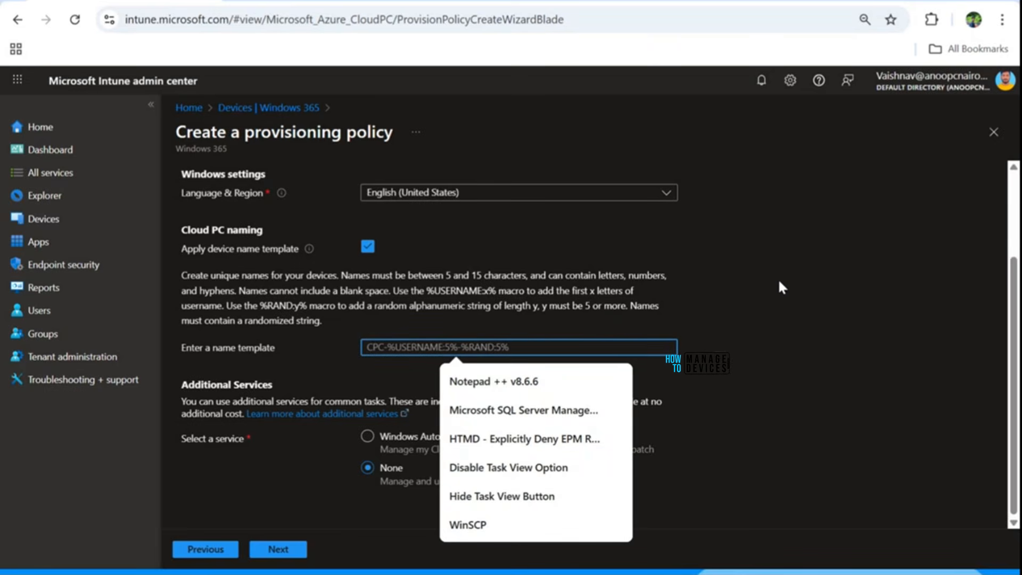
{"action": "type", "text": "W"}
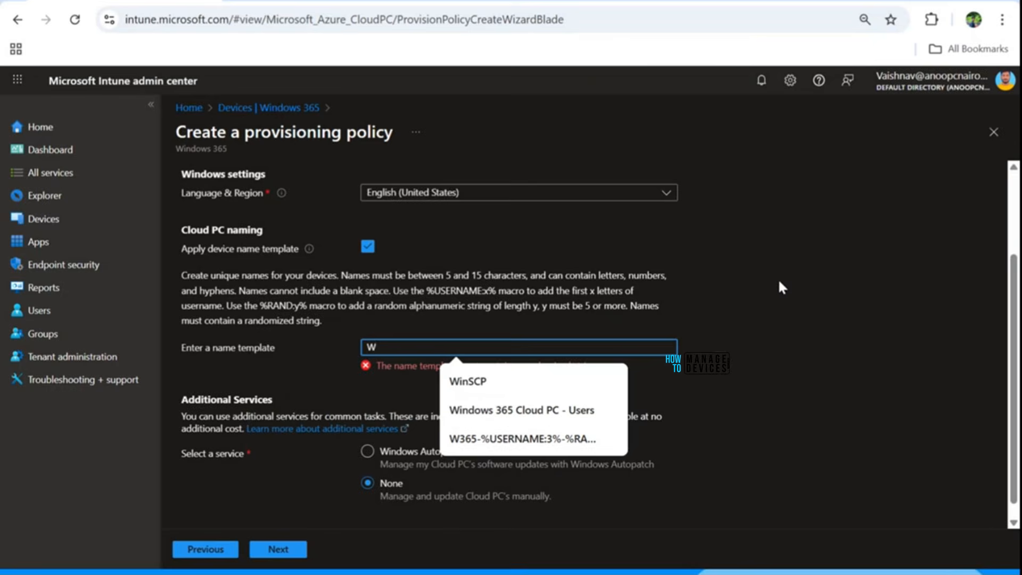
{"action": "type", "text": "6"}
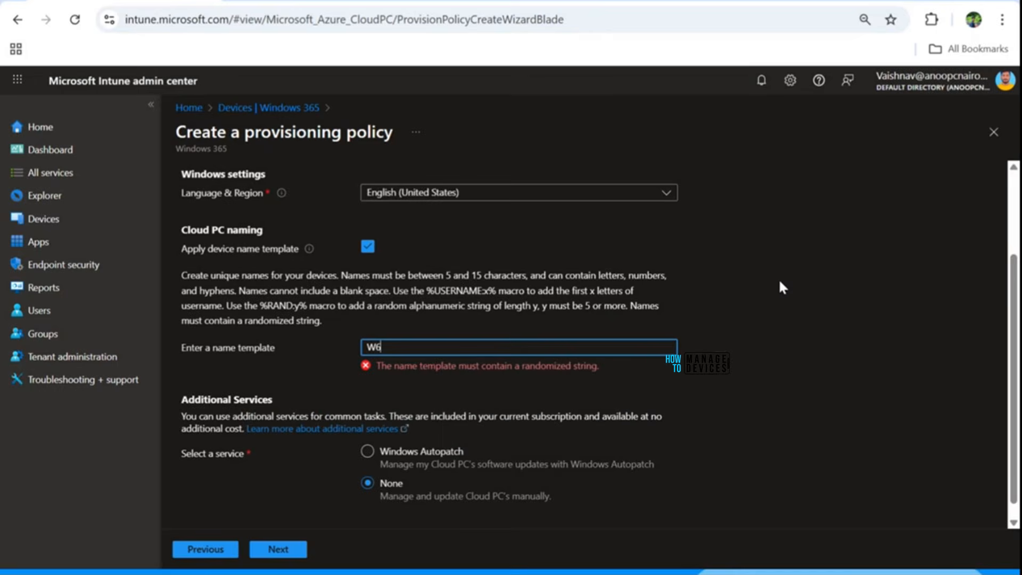
{"action": "key", "text": "BackSpace"}
{"action": "type", "text": "365"}
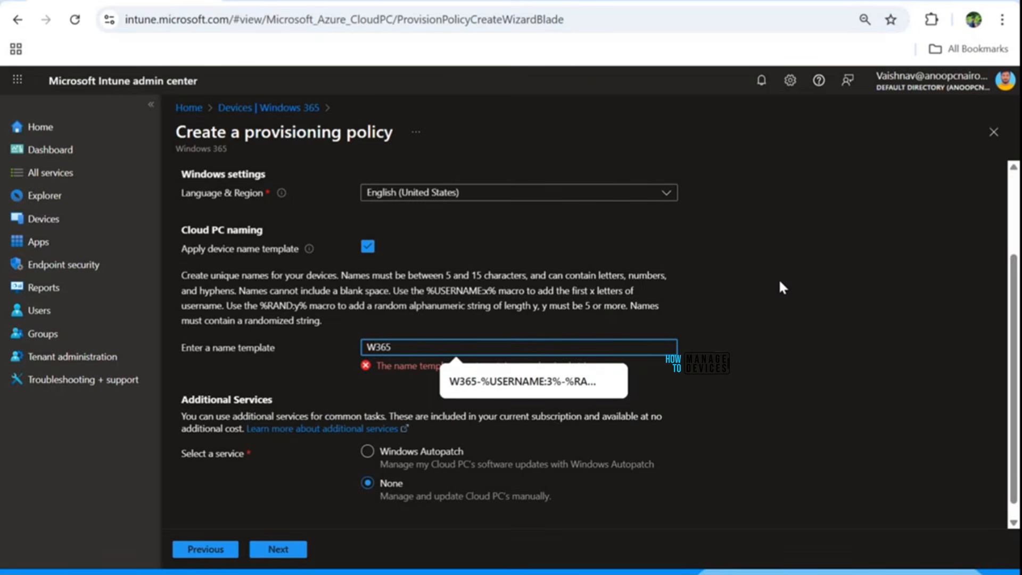
{"action": "type", "text": "-%USERNAME"}
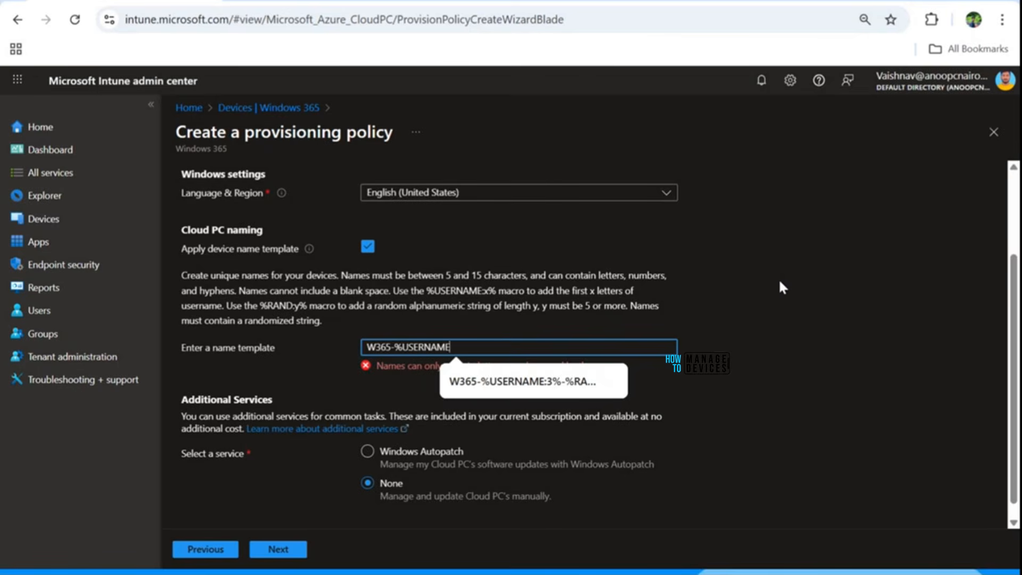
{"action": "type", "text": ":"}
{"action": "type", "text": "3"}
{"action": "key", "text": "BackSpace"}
{"action": "type", "text": "4"}
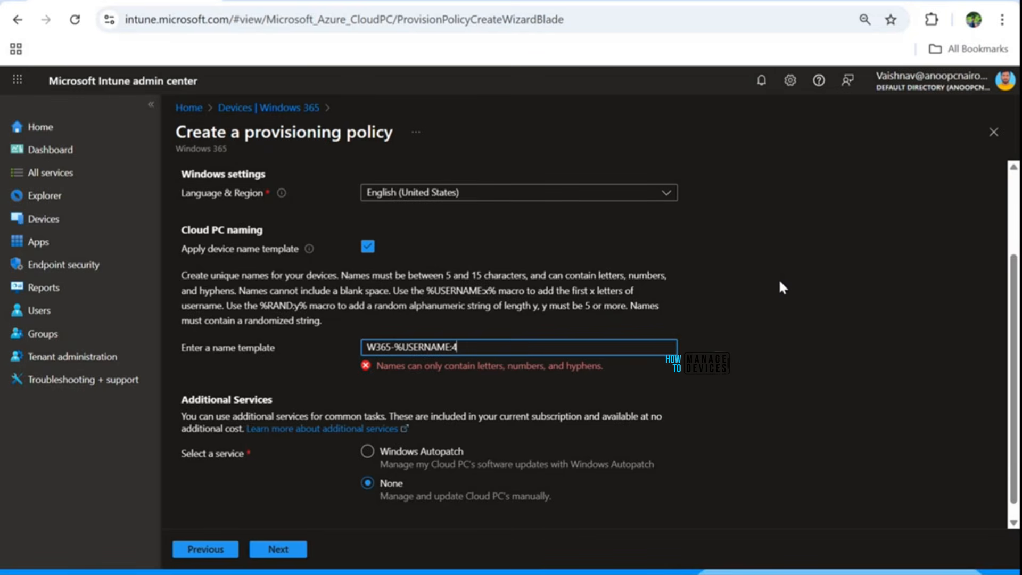
{"action": "type", "text": "%"}
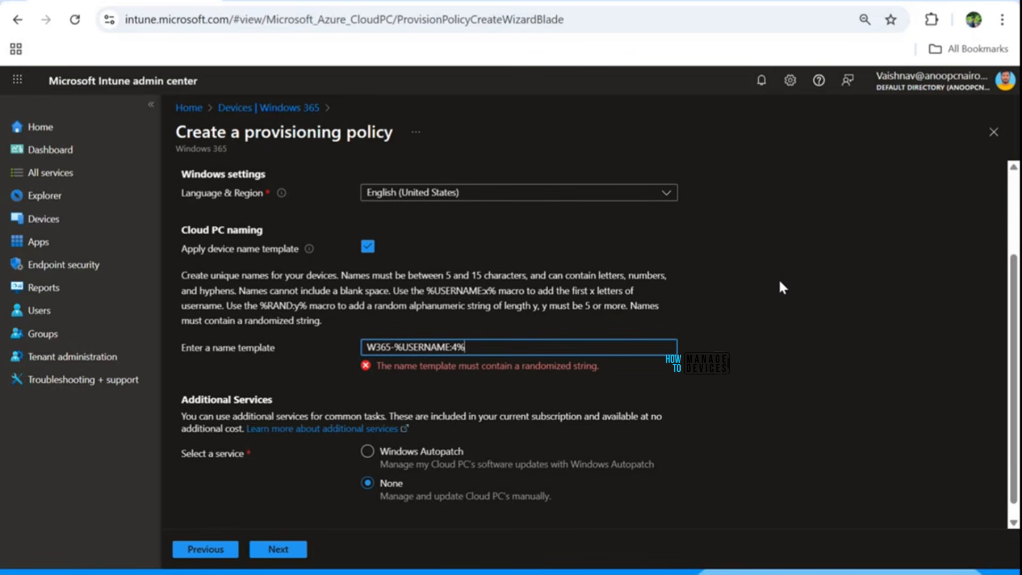
{"action": "type", "text": "-%"}
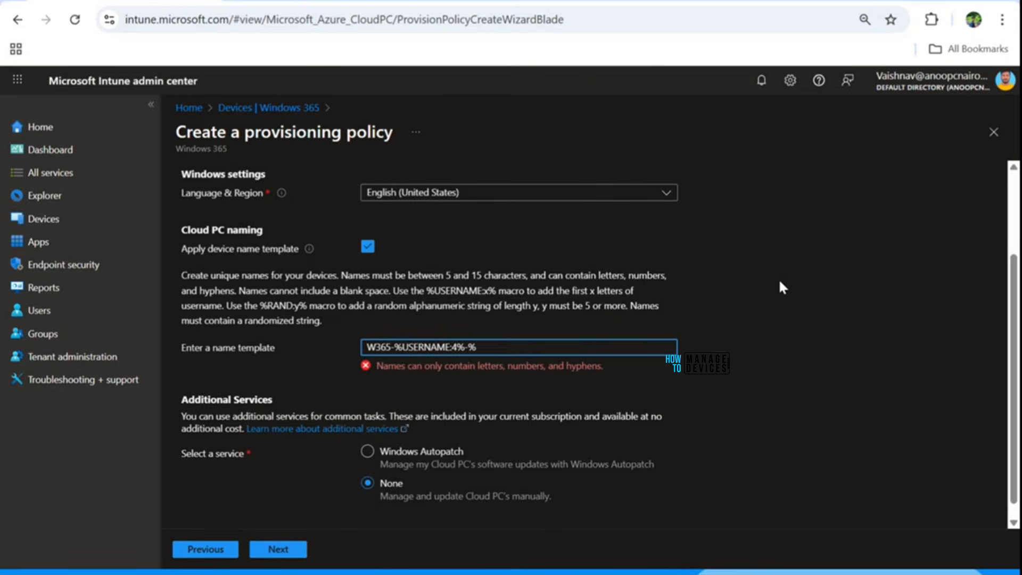
{"action": "type", "text": "RAND:"}
{"action": "type", "text": "5%"}
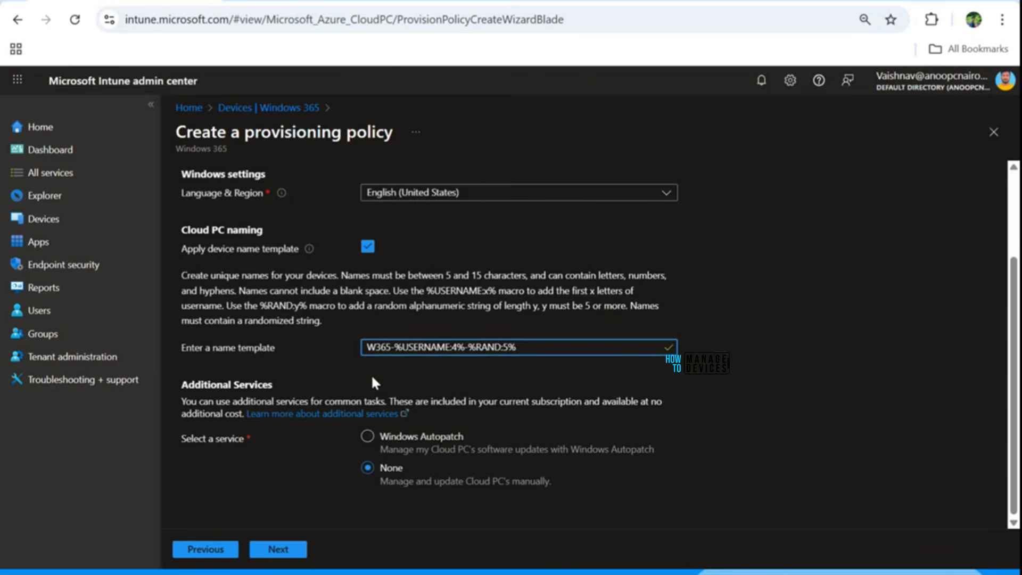
Step: Try the Windows Autopatch service with the Windows 11 24H2 Version Upgrade group, and return the service to None
{"action": "left_click", "coordinate": [419, 440]}
{"action": "scroll", "coordinate": [415, 463], "scroll_direction": "down", "scroll_amount": 1}
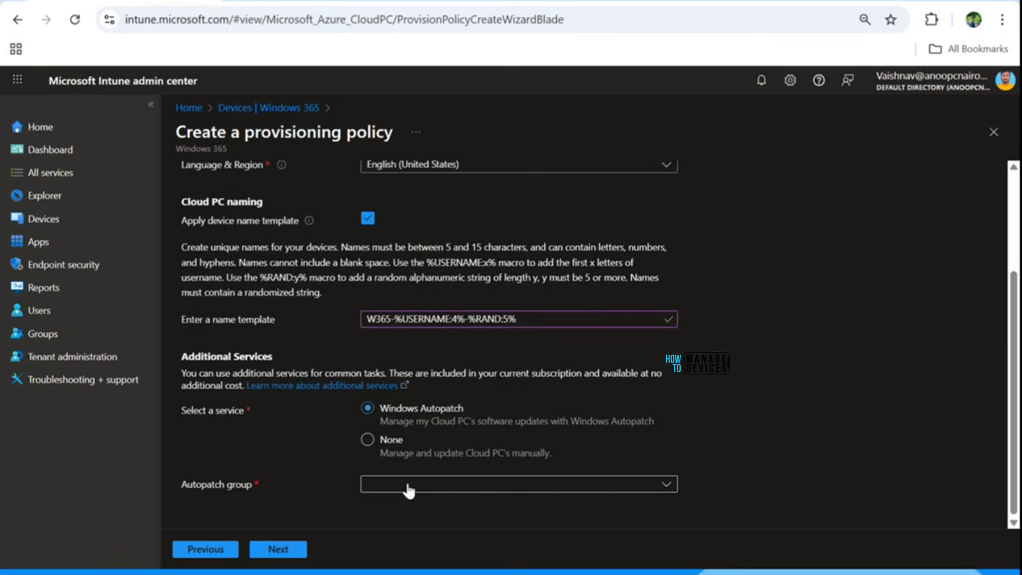
{"action": "left_click", "coordinate": [409, 487]}
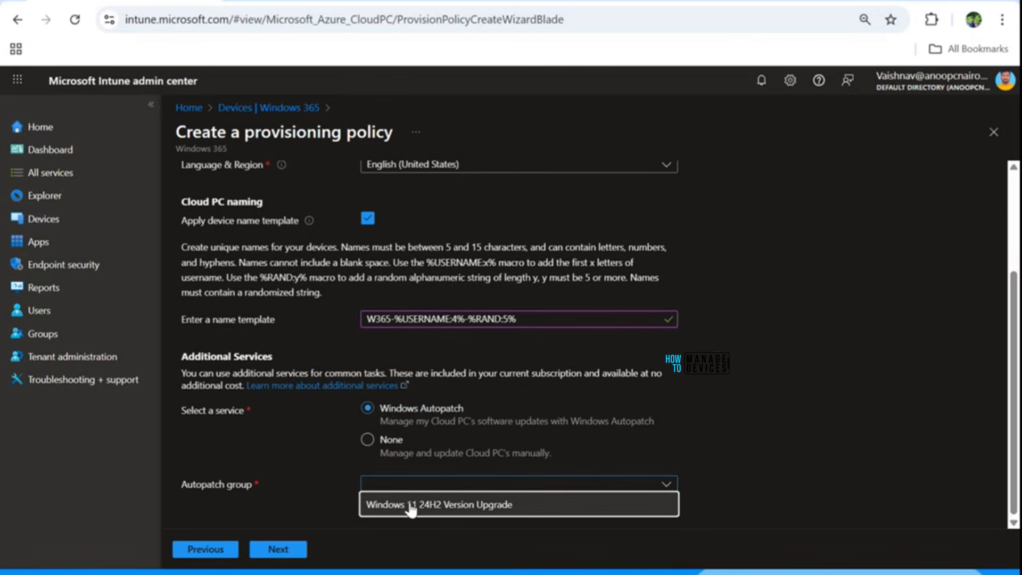
{"action": "left_click", "coordinate": [409, 503]}
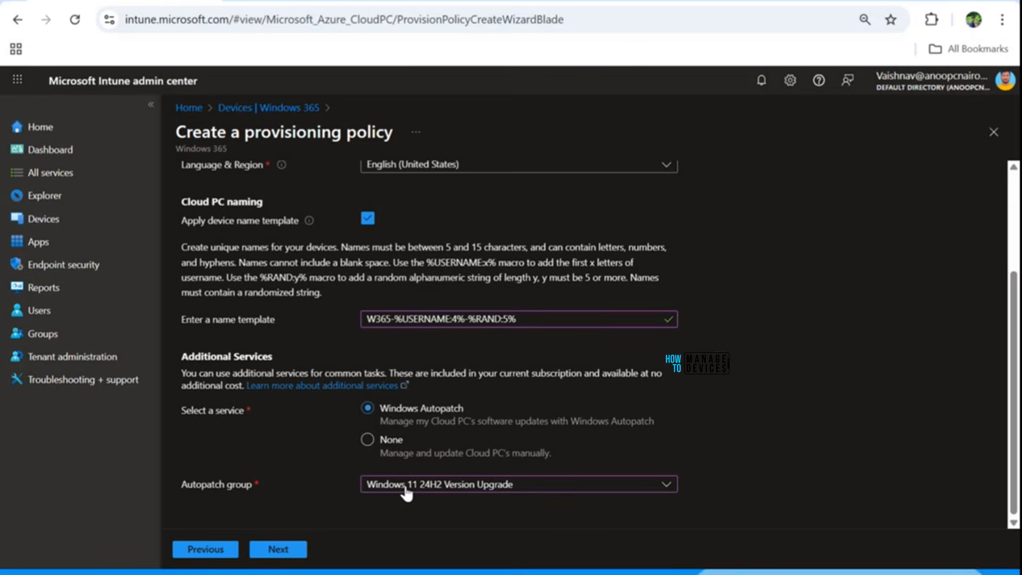
{"action": "left_click", "coordinate": [387, 444]}
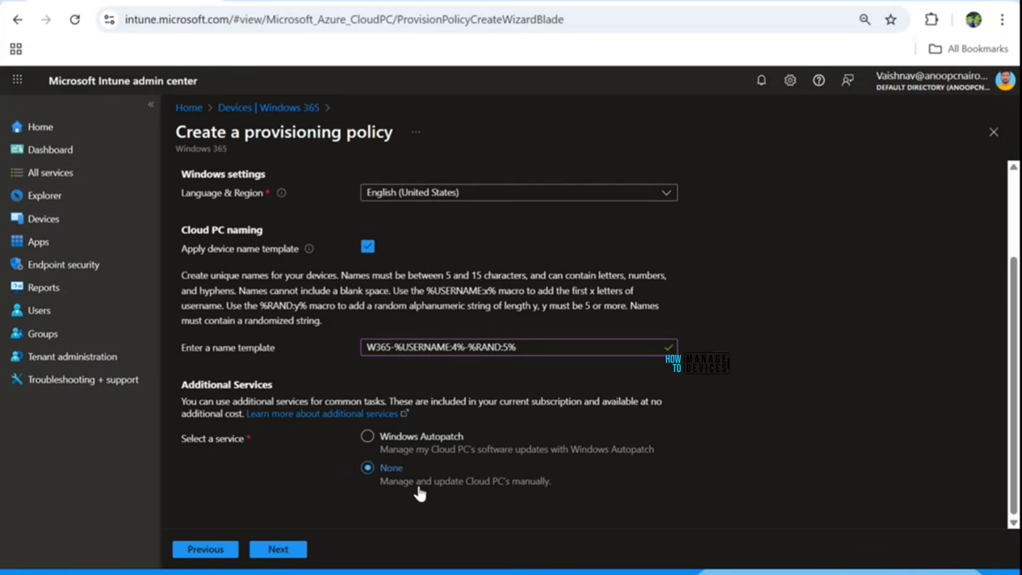
Step: Keep the Default scope tag and continue to the provisioning policy's assignments
{"action": "left_click", "coordinate": [295, 551]}
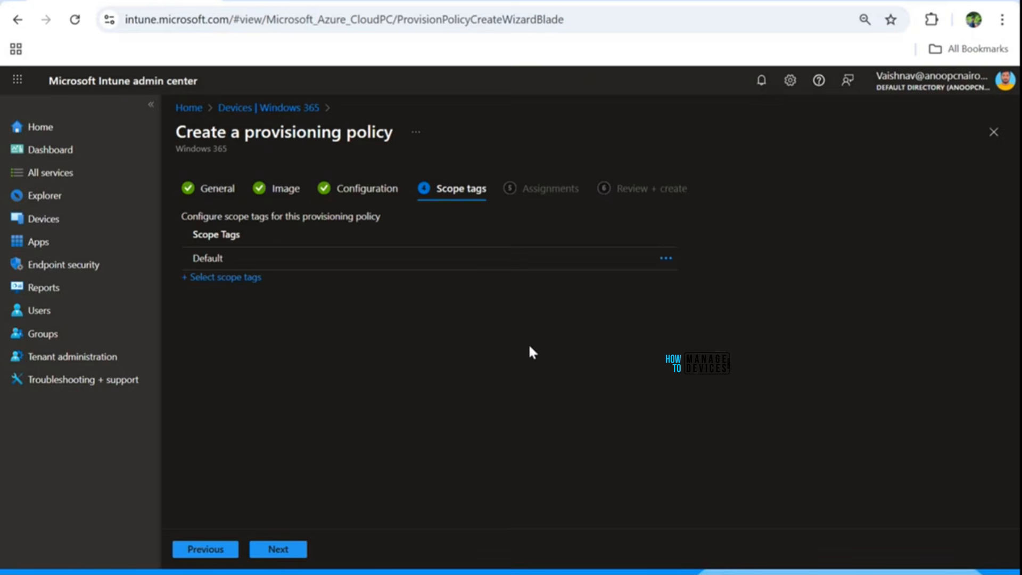
{"action": "left_click", "coordinate": [279, 549]}
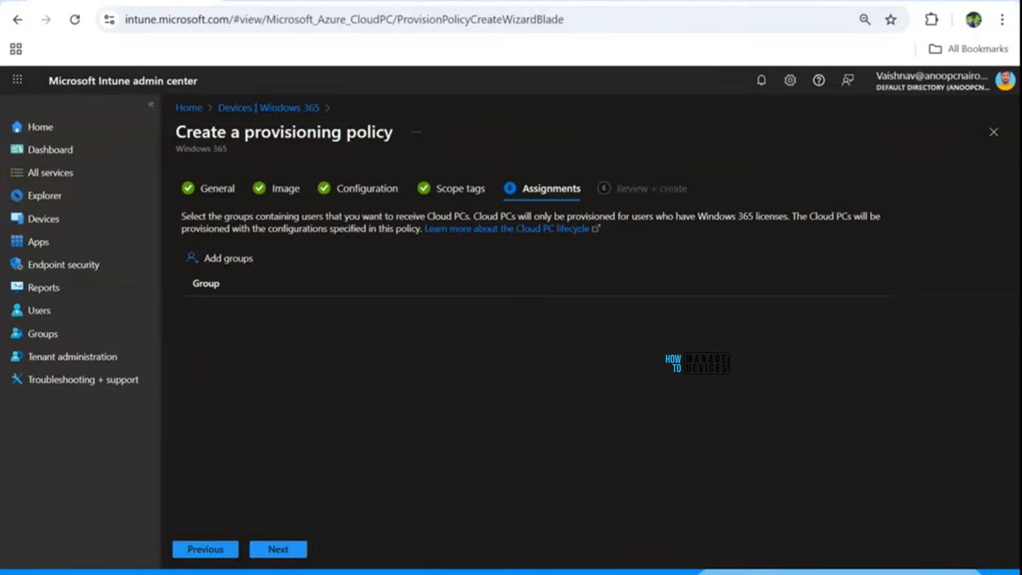
Step: Duplicate the browser tab and find and open the Windows 365 - CPC Users group there
{"action": "right_click", "coordinate": [92, 0]}
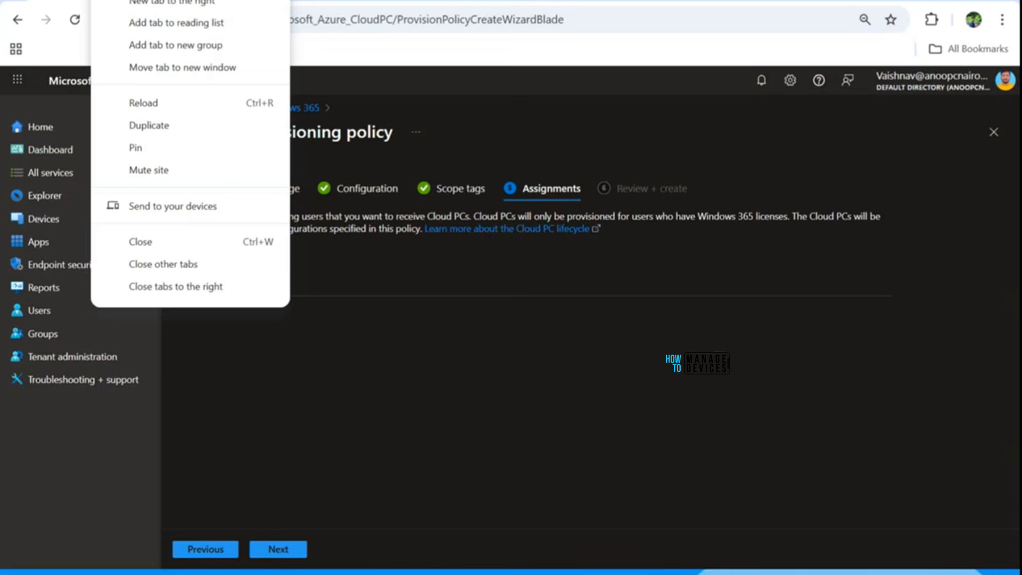
{"action": "left_click", "coordinate": [149, 124]}
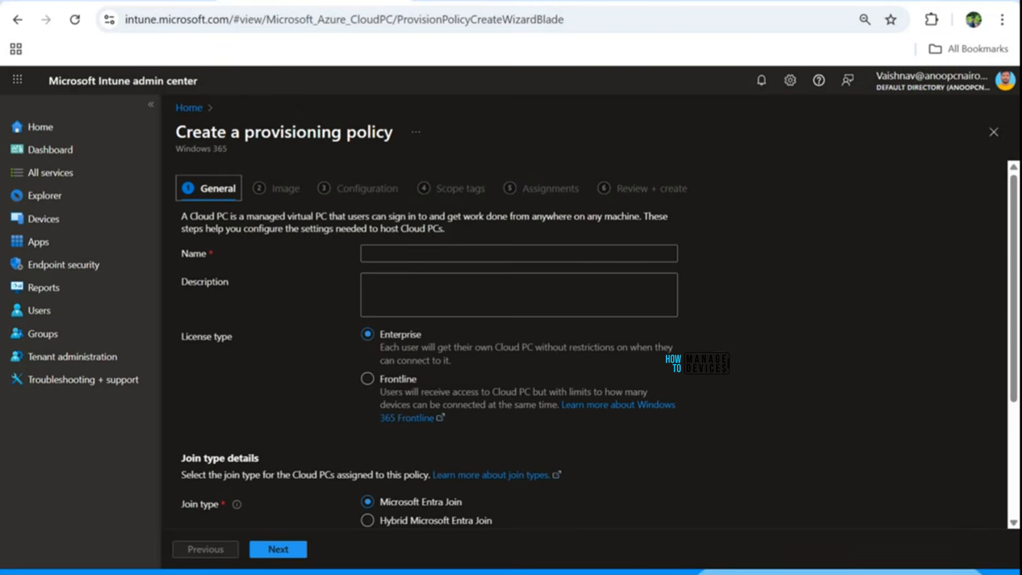
{"action": "left_click", "coordinate": [55, 337]}
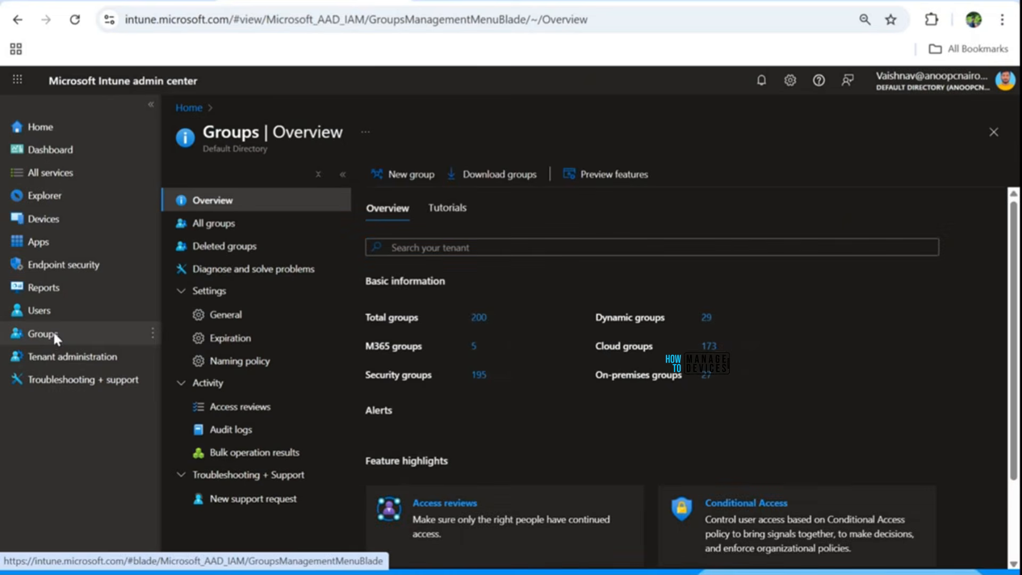
{"action": "left_click", "coordinate": [485, 249]}
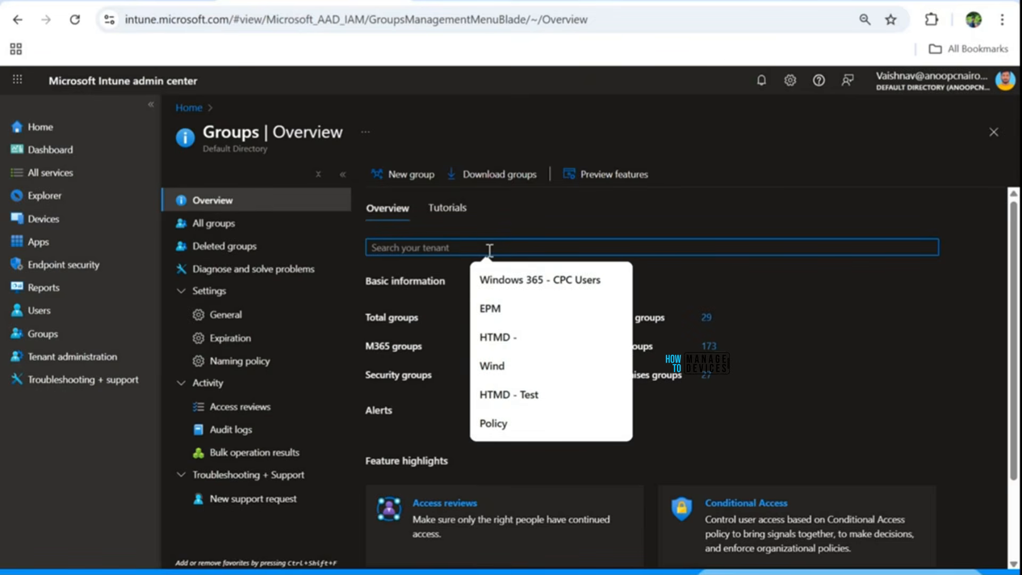
{"action": "type", "text": "Windows 365 - CPC Users"}
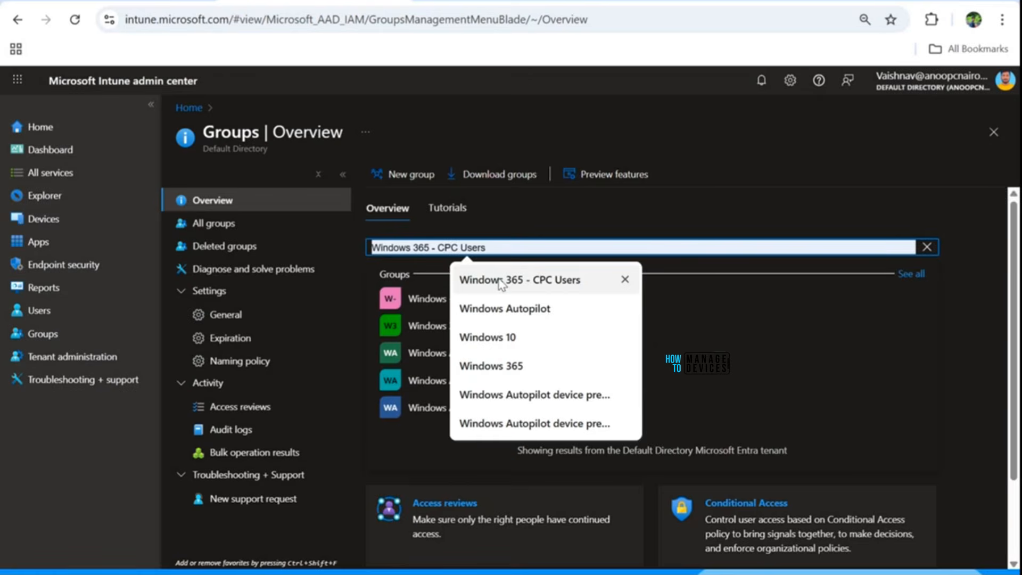
{"action": "left_click", "coordinate": [482, 280]}
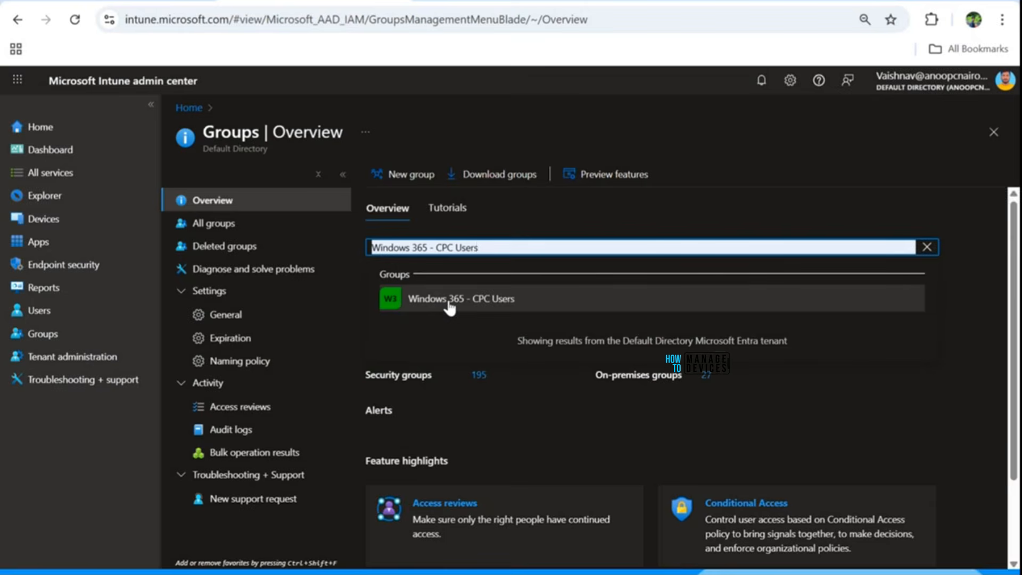
{"action": "left_click", "coordinate": [449, 301]}
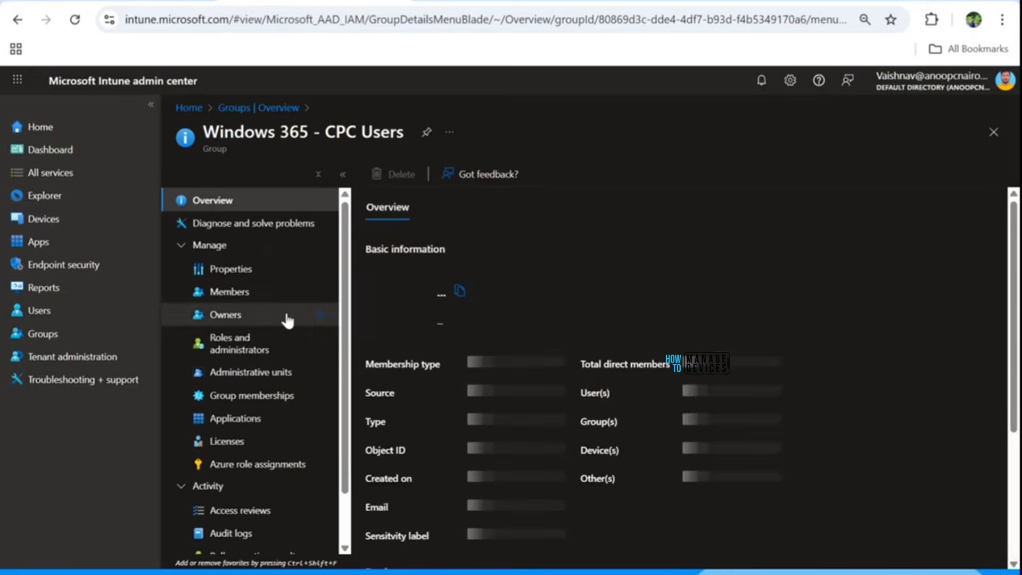
Step: Examine the direct members of the Windows 365 - CPC Users group and highlight the member's email address
{"action": "left_click", "coordinate": [237, 292]}
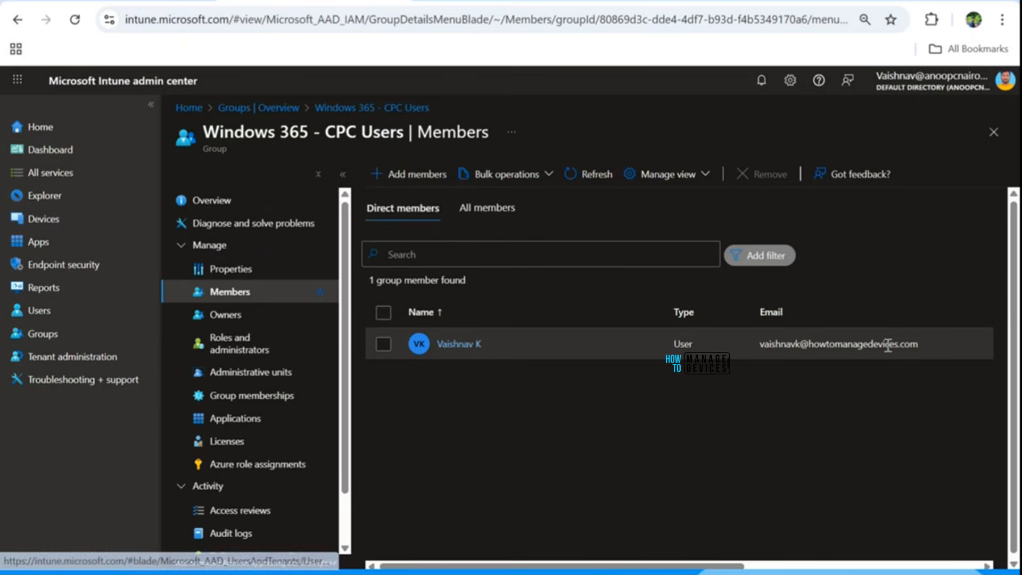
{"action": "left_click", "coordinate": [926, 343]}
{"action": "left_click_drag", "start_coordinate": [926, 343], "coordinate": [770, 343]}
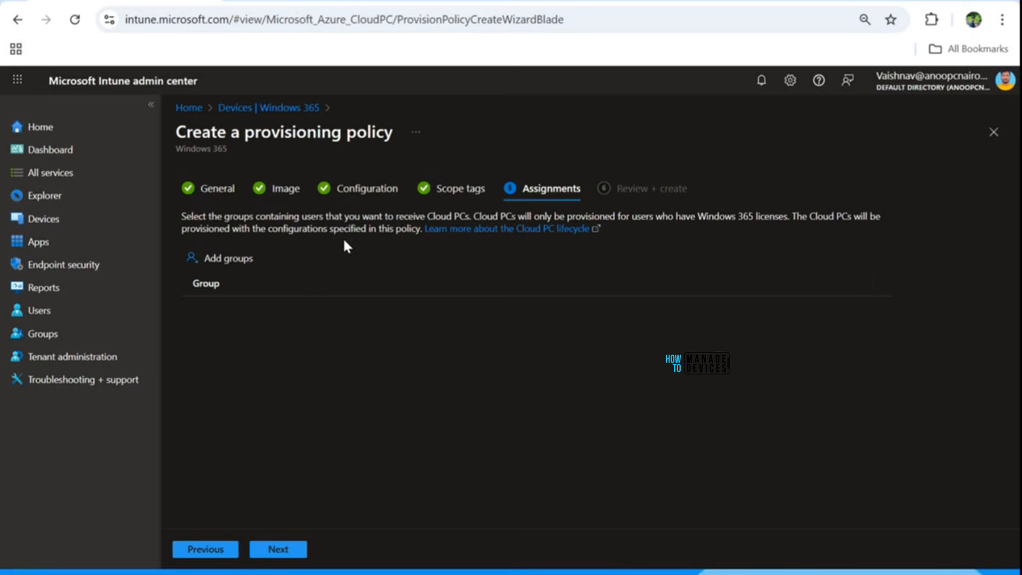
Step: Find the Windows 365 - CPC Users group and add it to the provisioning policy's assignments
{"action": "left_click", "coordinate": [228, 265]}
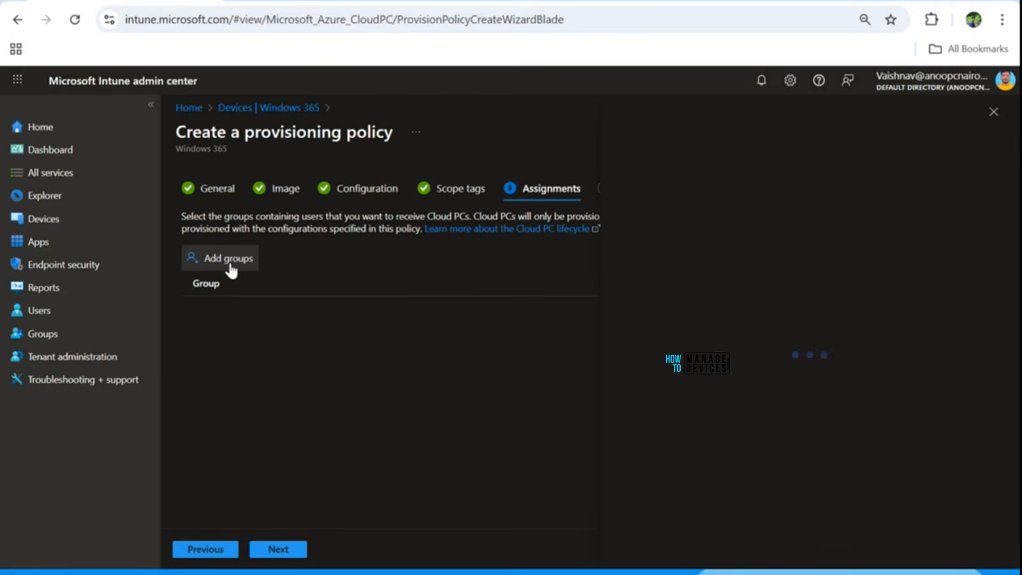
{"action": "left_click", "coordinate": [393, 222]}
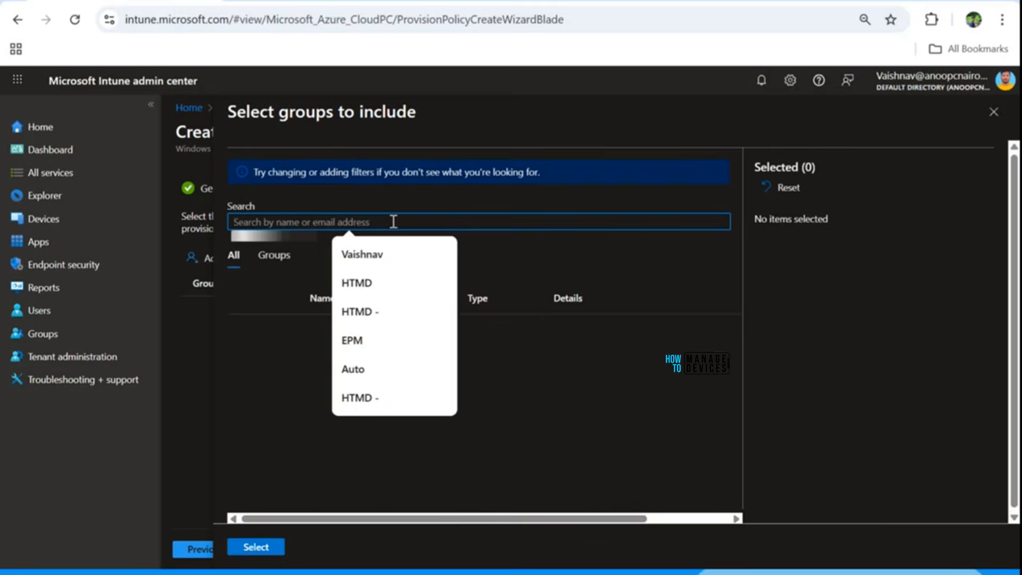
{"action": "type", "text": "Windows 365"}
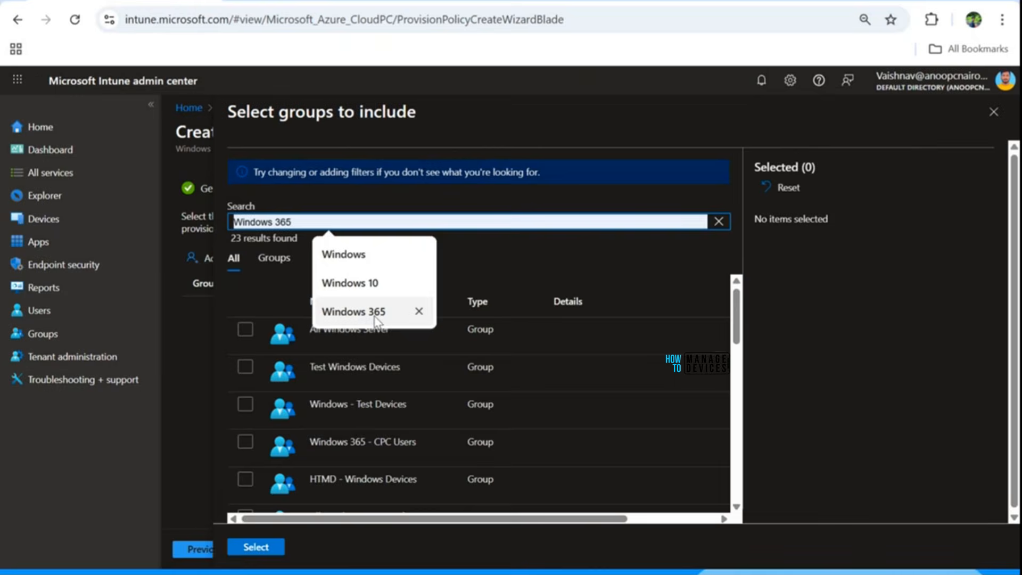
{"action": "left_click", "coordinate": [373, 312]}
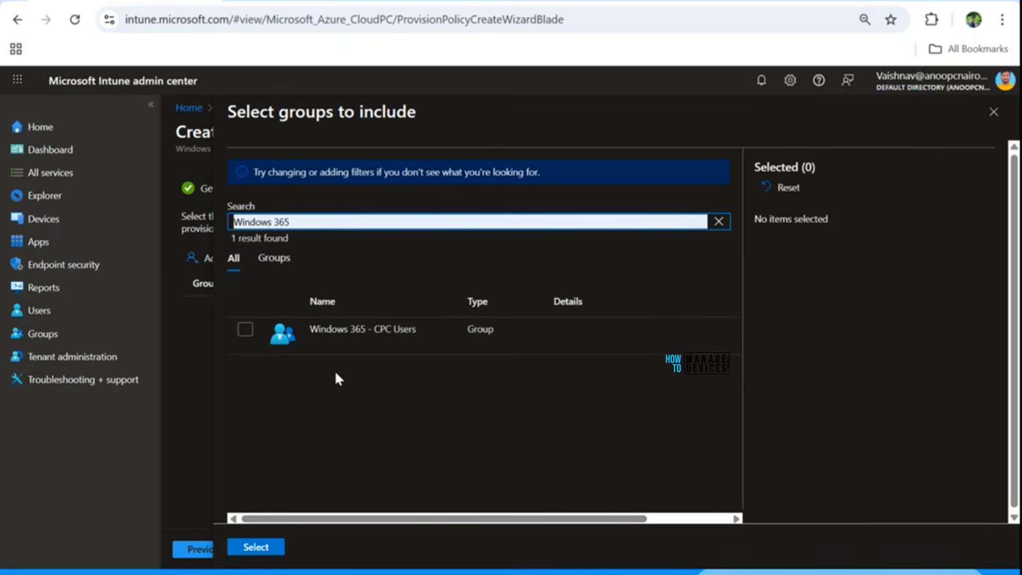
{"action": "left_click", "coordinate": [246, 329]}
{"action": "left_click", "coordinate": [245, 329]}
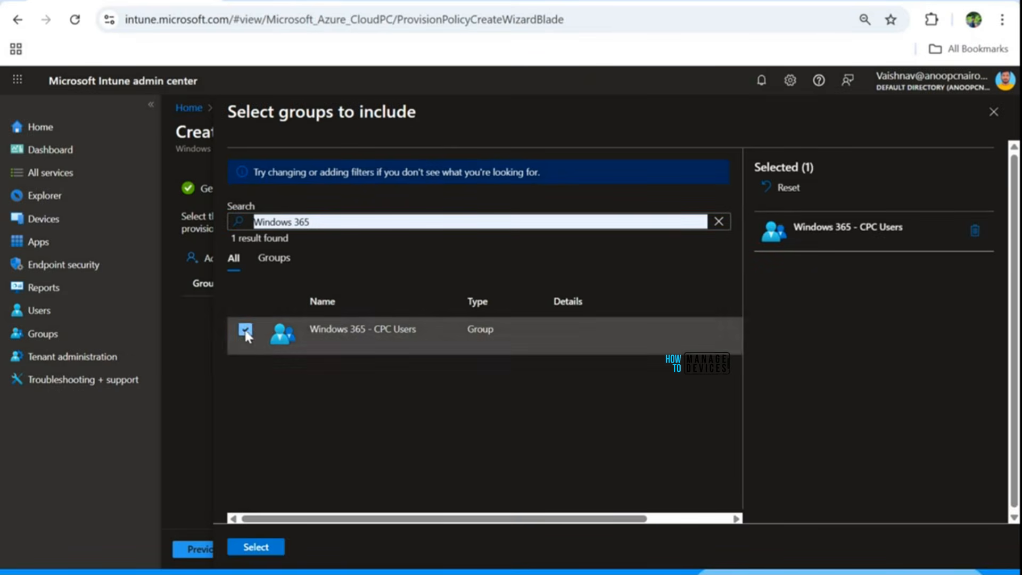
{"action": "left_click", "coordinate": [267, 547]}
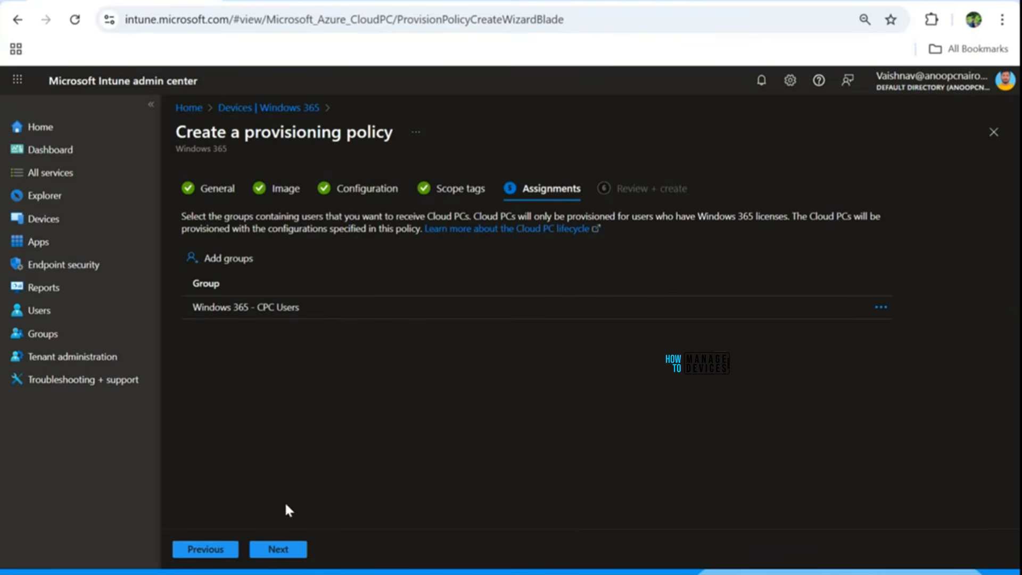
Step: Review the settings summary of the Windows 365 Provisioning Policy Demo policy and create the policy
{"action": "left_click", "coordinate": [290, 550]}
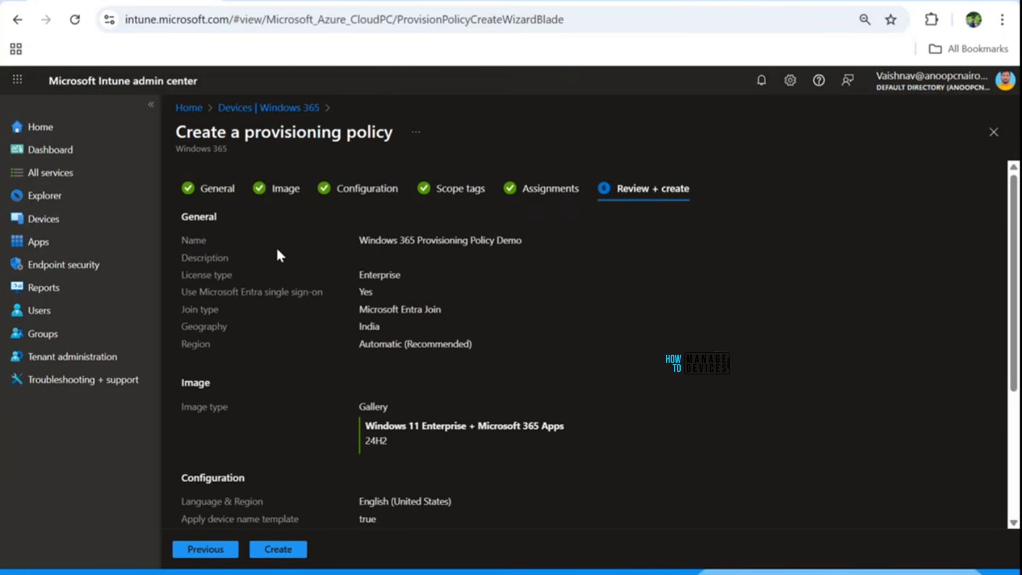
{"action": "scroll", "coordinate": [276, 246], "scroll_direction": "down", "scroll_amount": 4}
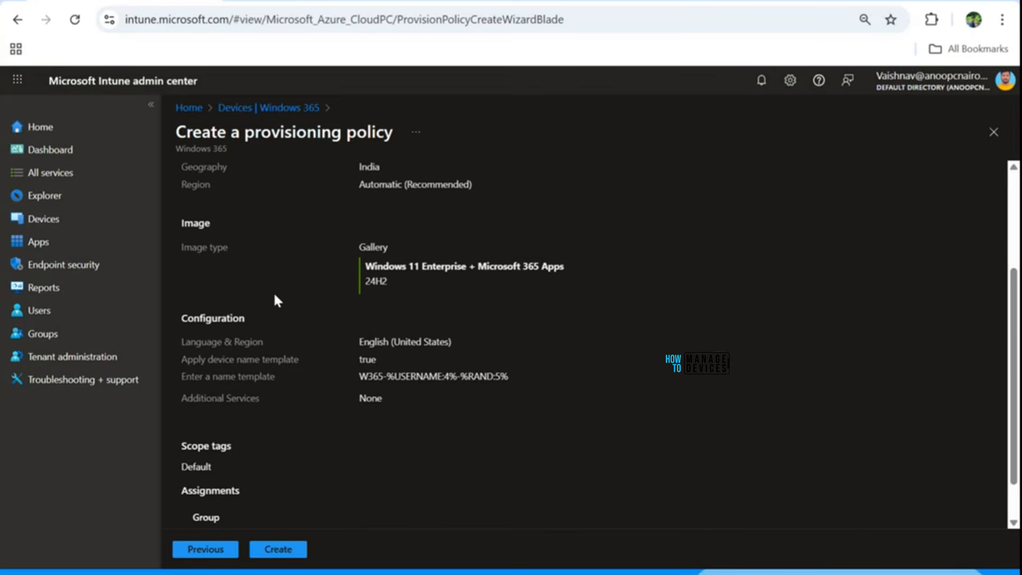
{"action": "scroll", "coordinate": [272, 292], "scroll_direction": "up", "scroll_amount": 4}
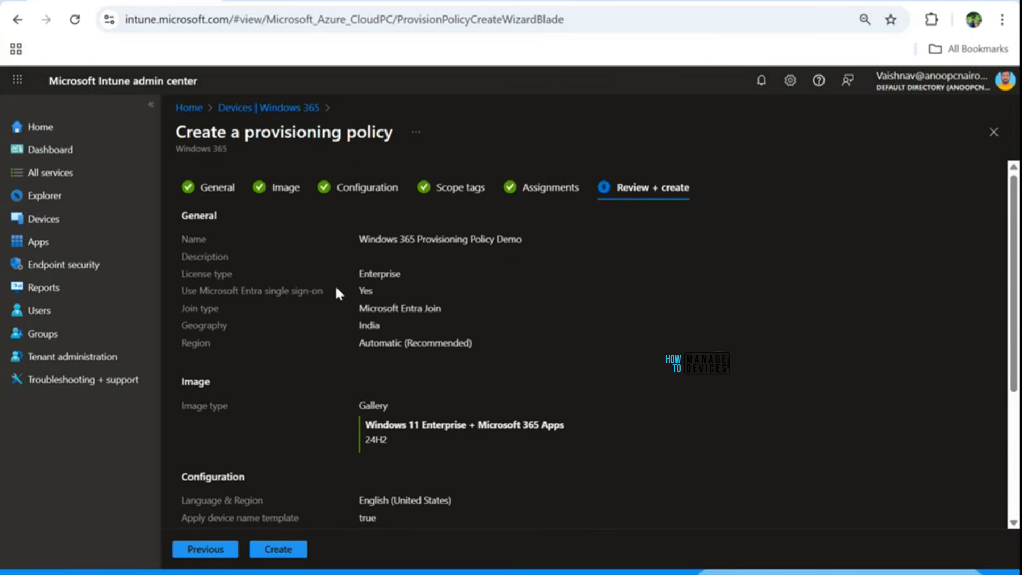
{"action": "scroll", "coordinate": [335, 306], "scroll_direction": "down", "scroll_amount": 4}
{"action": "left_click", "coordinate": [283, 551]}
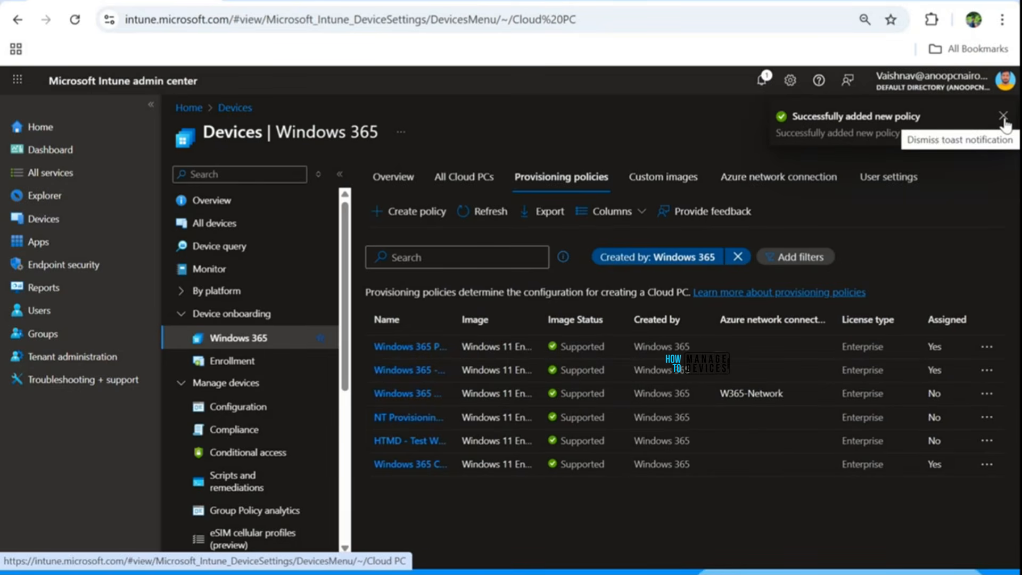
Step: Reduce the page zoom to 80% and widen the Name column of the provisioning policies list to show the full policy names
{"action": "left_click", "coordinate": [489, 212]}
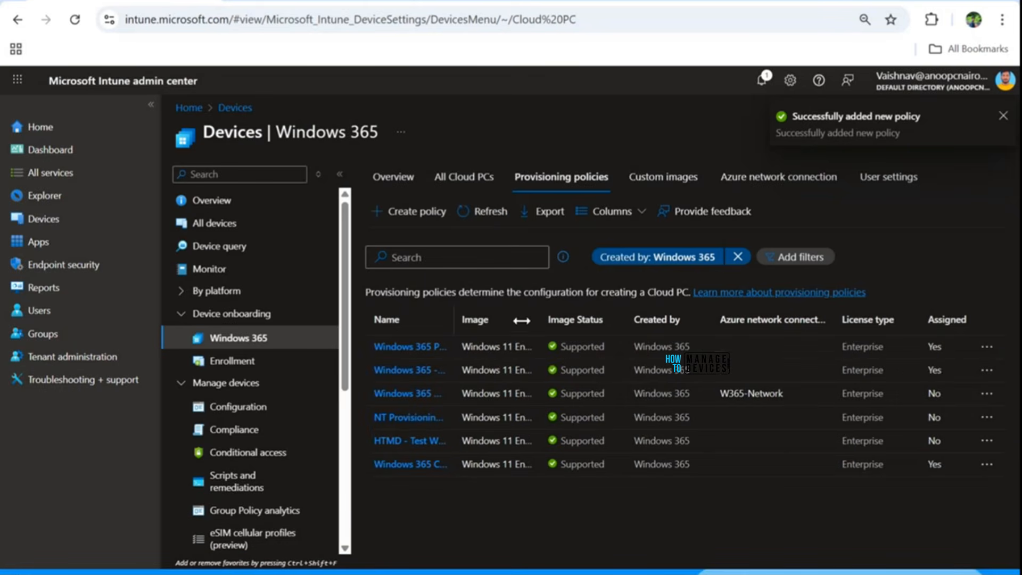
{"action": "left_click", "coordinate": [1001, 19]}
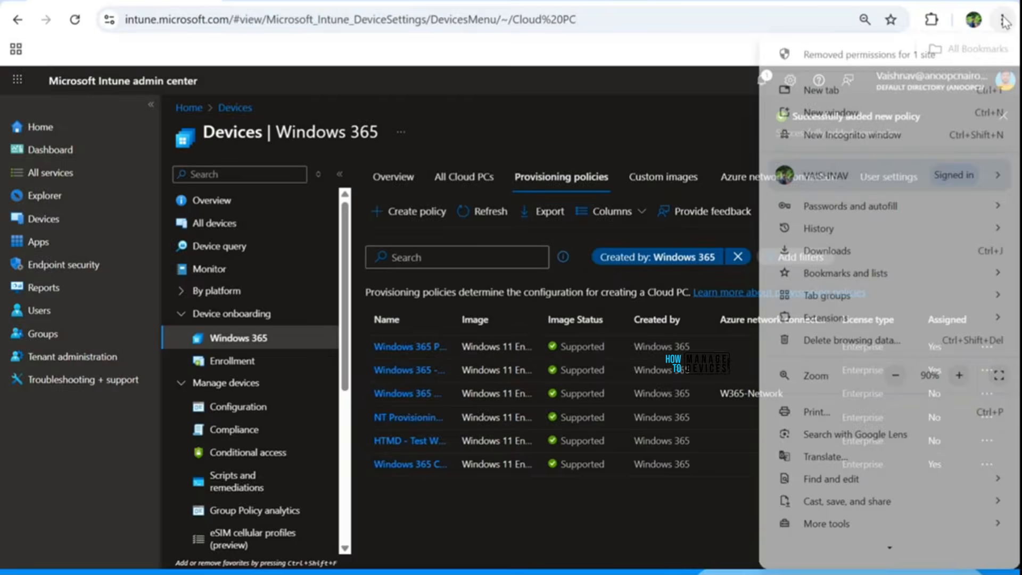
{"action": "left_click", "coordinate": [895, 375]}
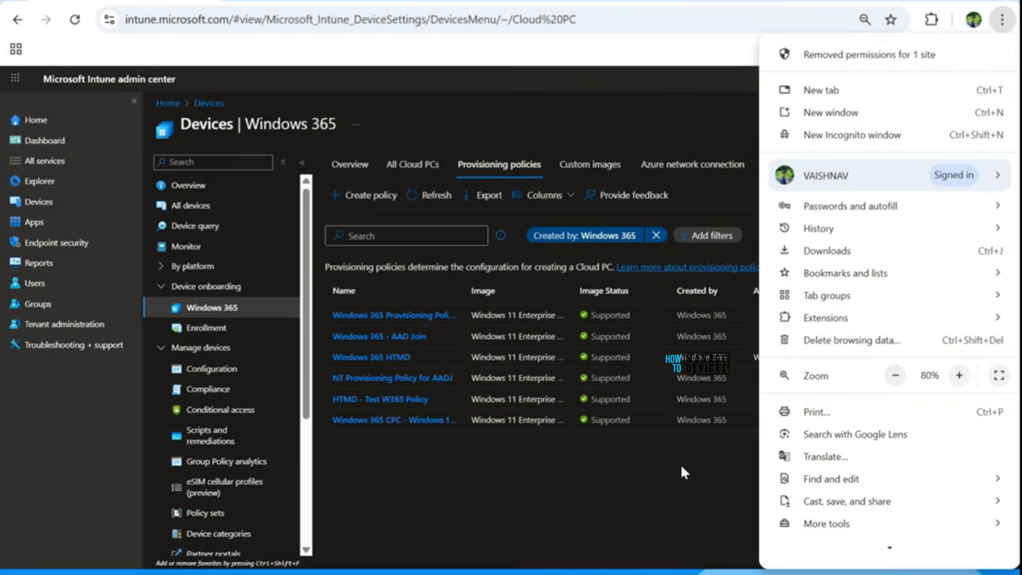
{"action": "left_click", "coordinate": [541, 534]}
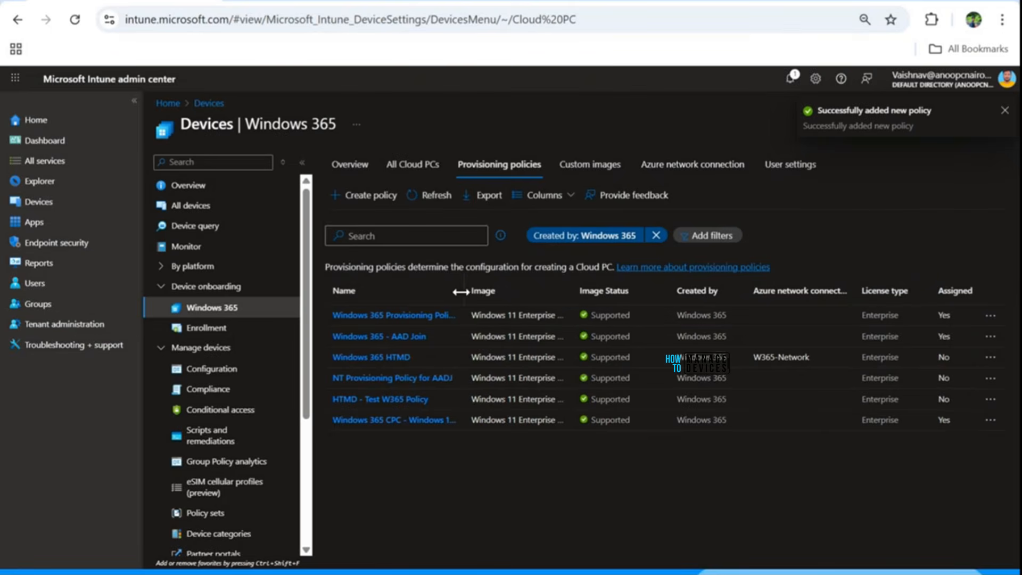
{"action": "left_click_drag", "start_coordinate": [462, 291], "coordinate": [516, 289]}
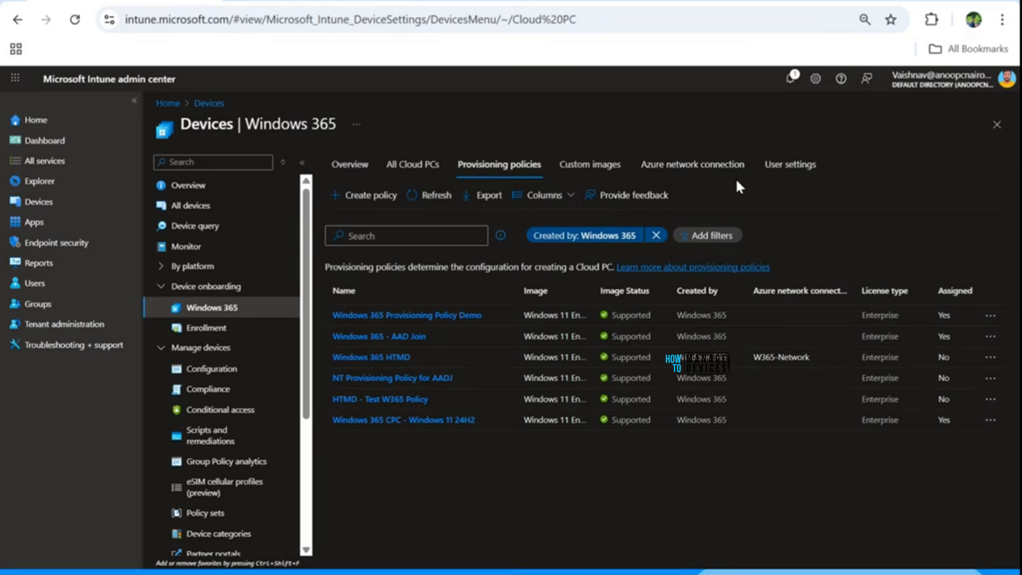
Step: Open the Windows 365 user settings list and set the page zoom back to 90%
{"action": "left_click", "coordinate": [785, 170]}
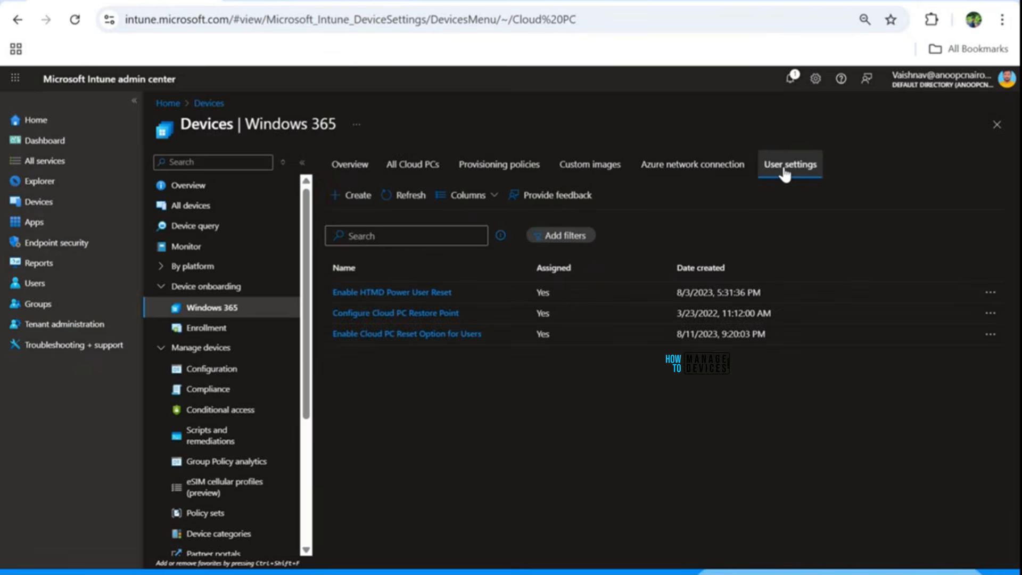
{"action": "left_click", "coordinate": [1001, 20]}
{"action": "left_click", "coordinate": [958, 375]}
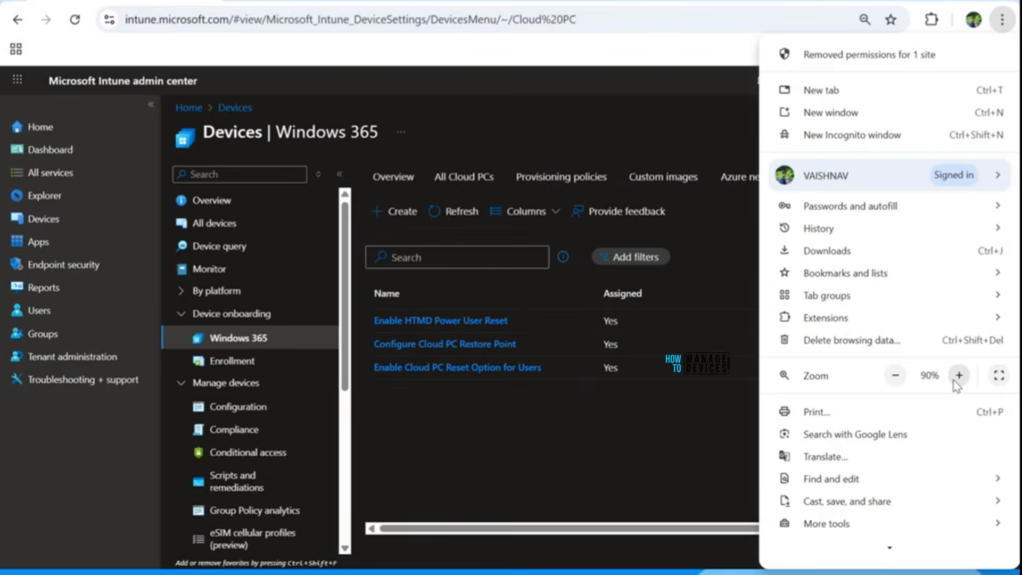
{"action": "left_click", "coordinate": [611, 436]}
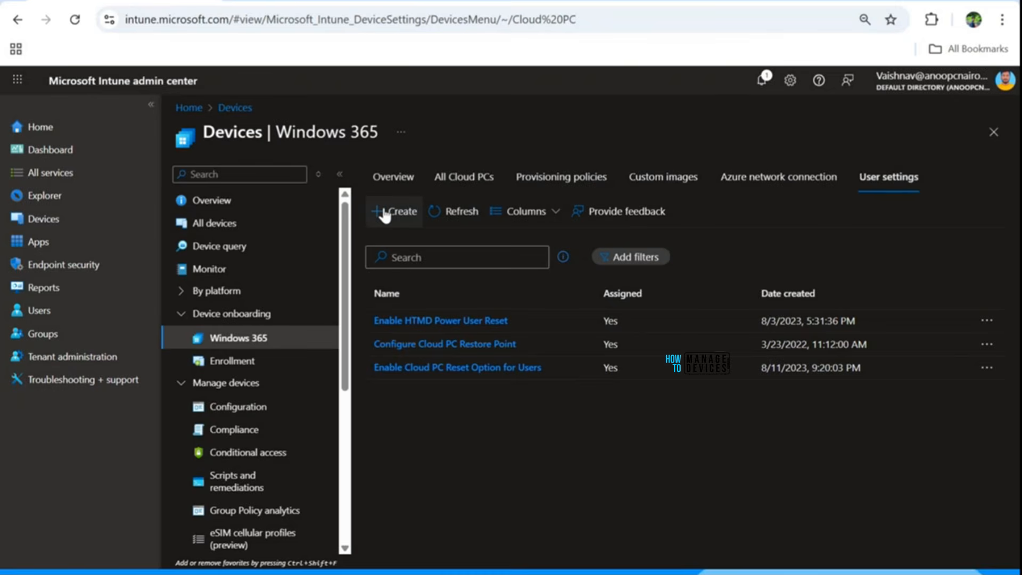
Step: Start a new Windows 365 user setting and name it User Settings - Demo
{"action": "left_click", "coordinate": [393, 211]}
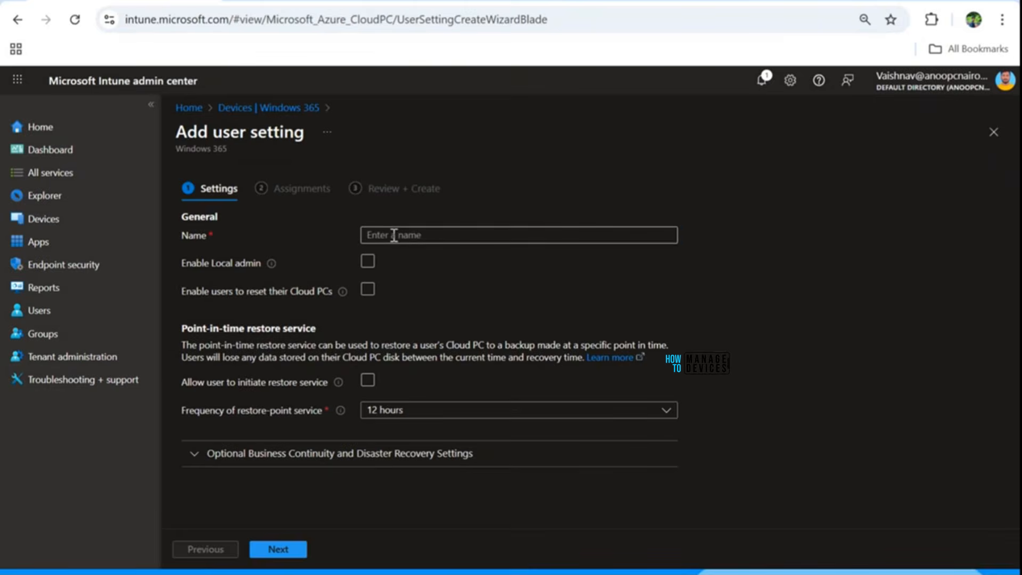
{"action": "left_click", "coordinate": [394, 234]}
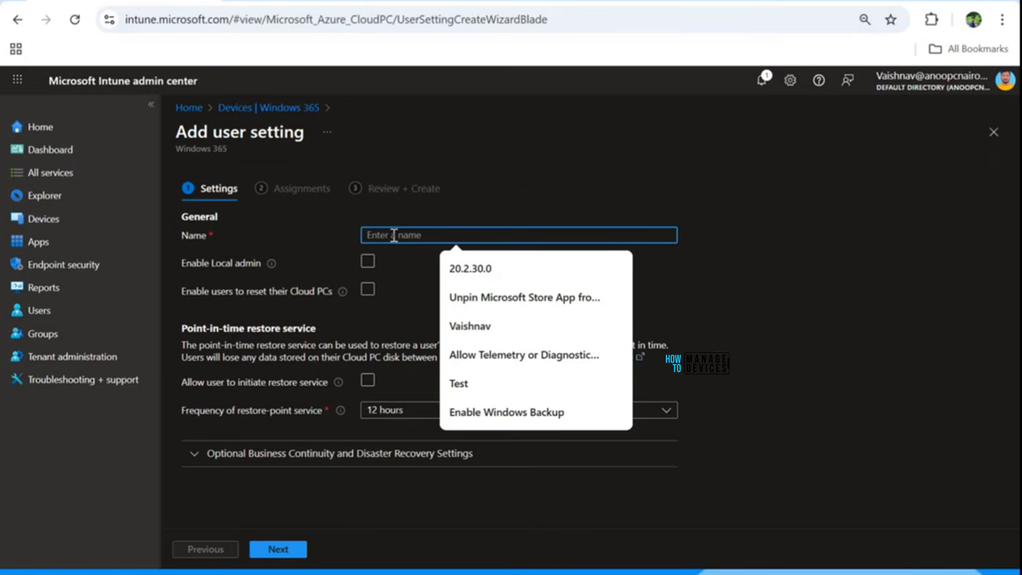
{"action": "type", "text": "User S"}
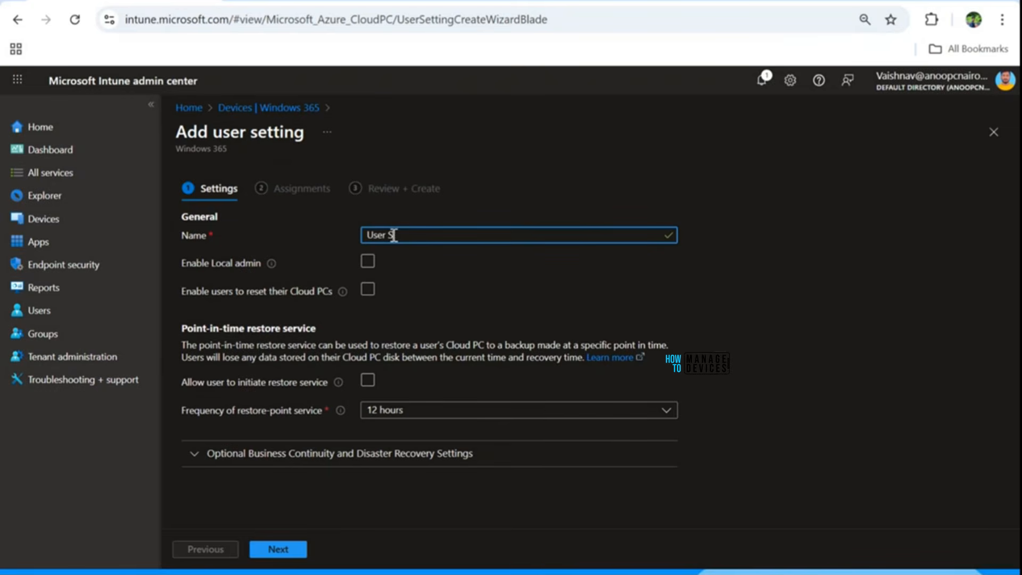
{"action": "type", "text": "ettings - Demo"}
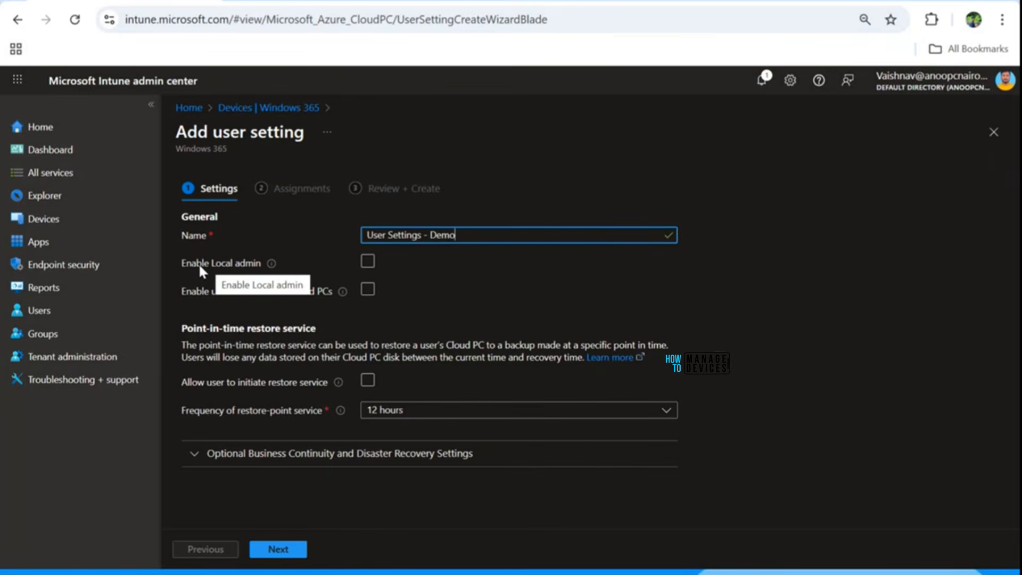
Step: Enable local admin, user Cloud PC resets and user-initiated restore, keeping the restore-point frequency at 12 hours
{"action": "left_click", "coordinate": [368, 262]}
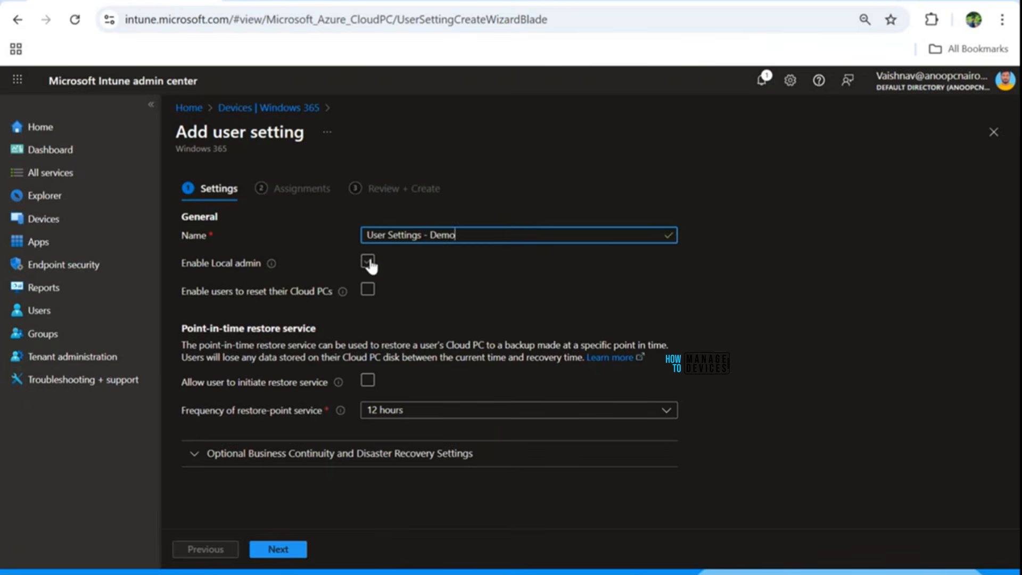
{"action": "left_click", "coordinate": [368, 261]}
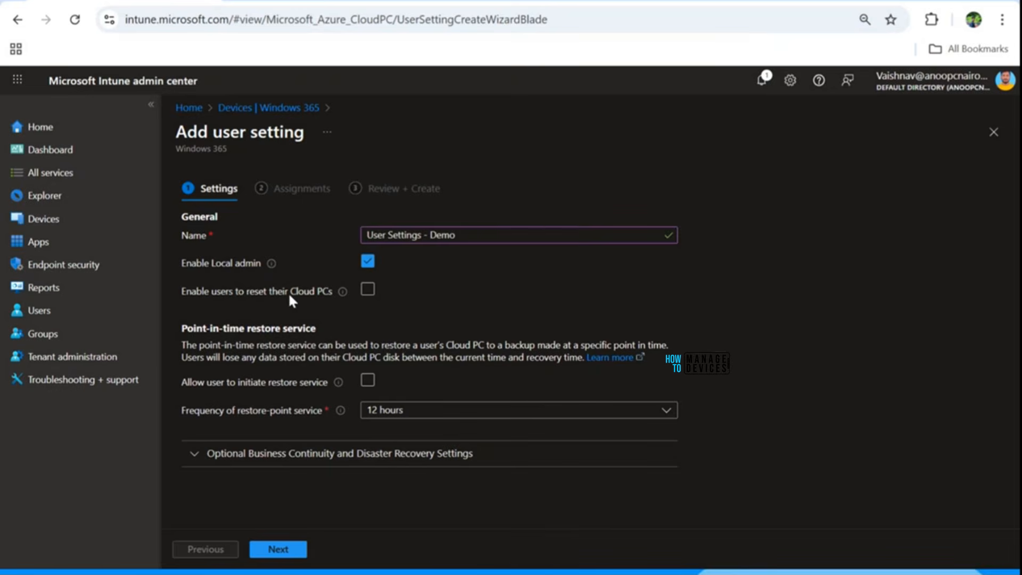
{"action": "left_click", "coordinate": [367, 290]}
{"action": "left_click", "coordinate": [367, 380]}
{"action": "left_click", "coordinate": [398, 410]}
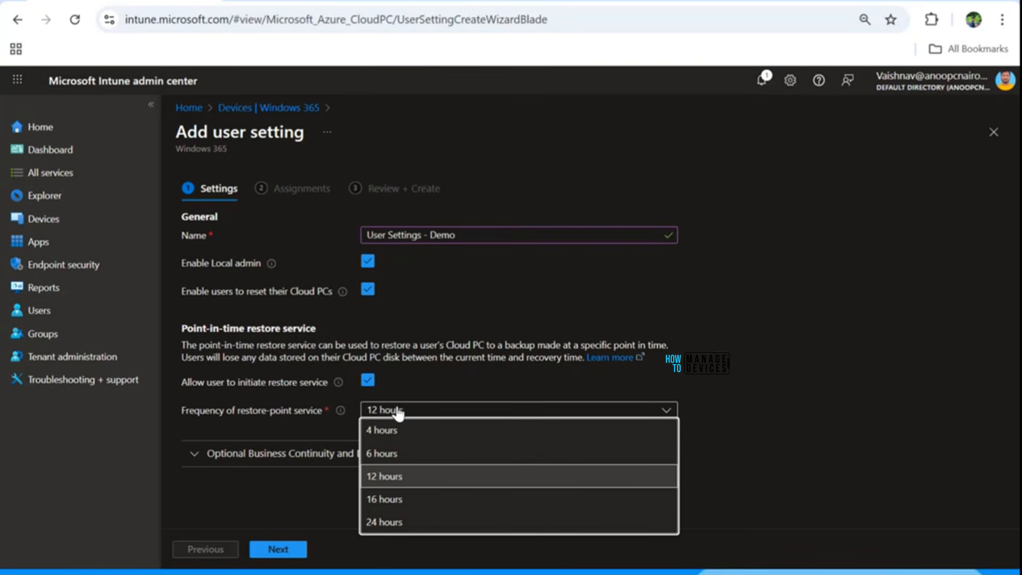
{"action": "left_click", "coordinate": [390, 483]}
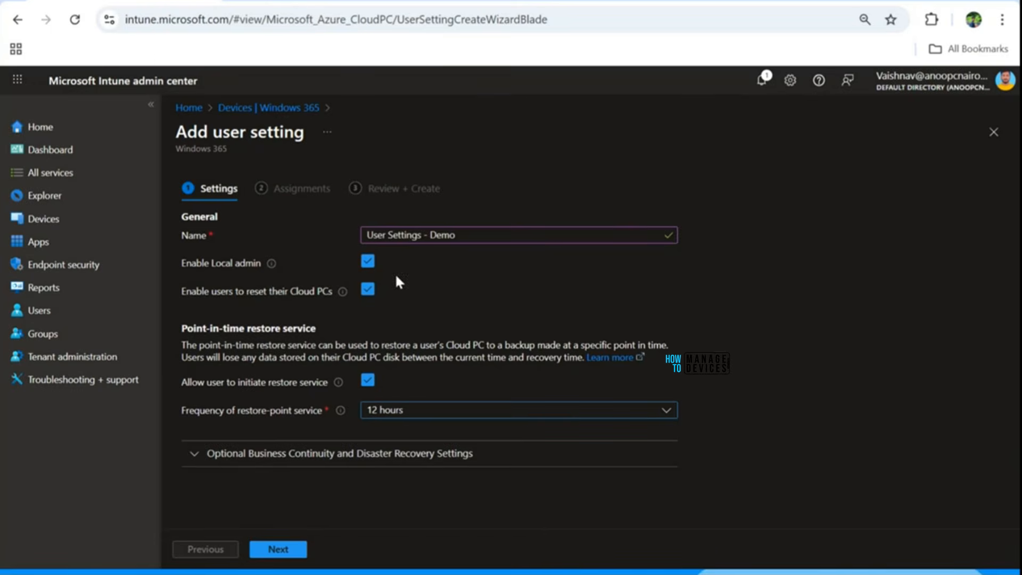
Step: Expand the optional business continuity and disaster recovery settings and set the additional DR option to Disaster Recovery Plus
{"action": "left_click", "coordinate": [267, 469]}
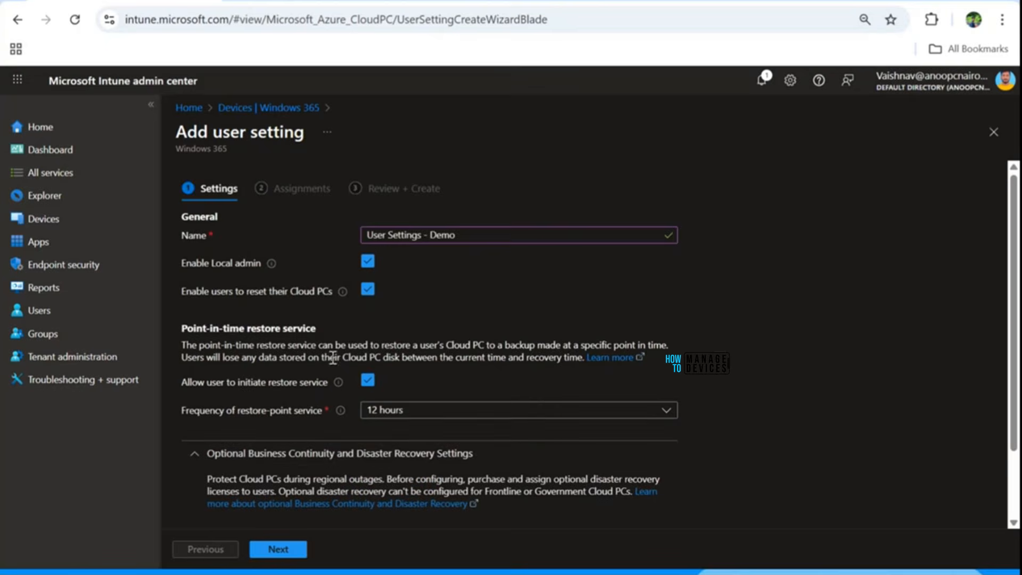
{"action": "scroll", "coordinate": [336, 340], "scroll_direction": "down", "scroll_amount": 2}
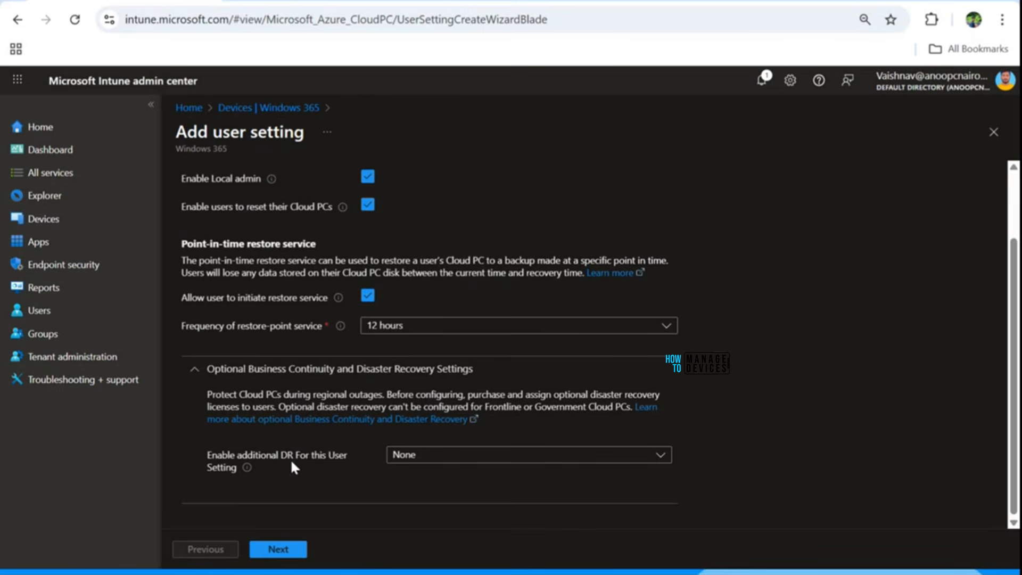
{"action": "left_click", "coordinate": [420, 455]}
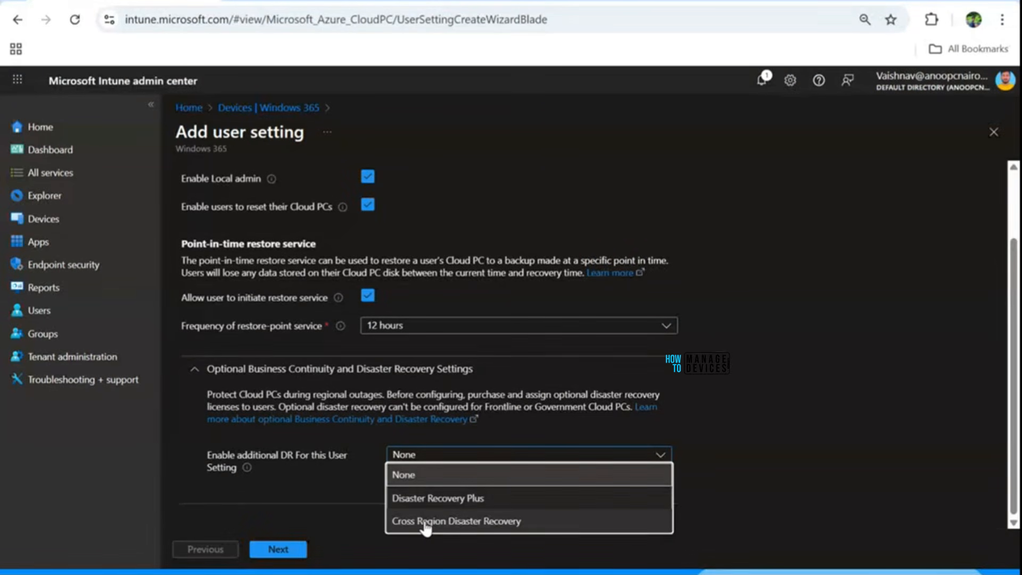
{"action": "left_click", "coordinate": [417, 506]}
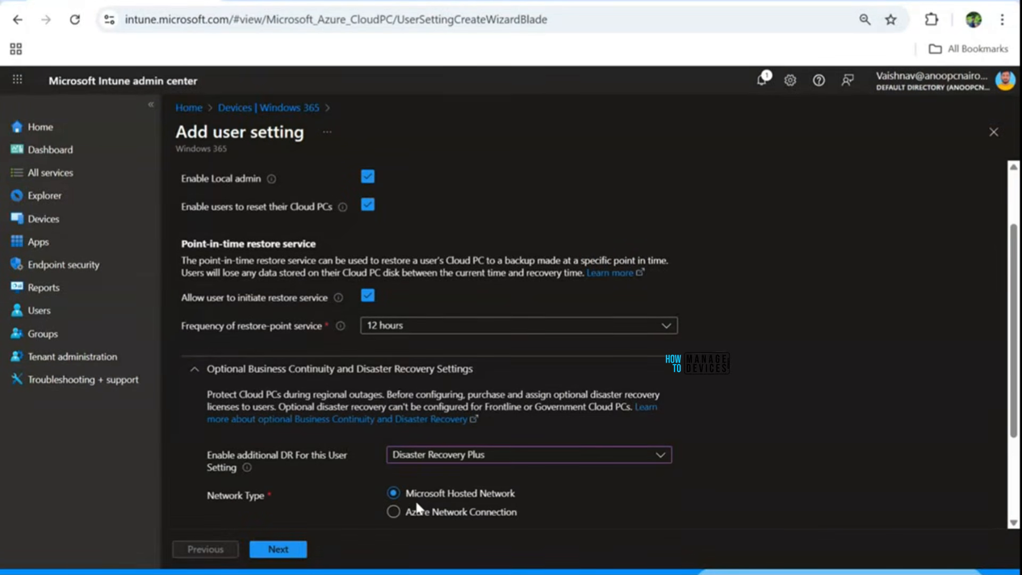
{"action": "scroll", "coordinate": [416, 479], "scroll_direction": "down", "scroll_amount": 3}
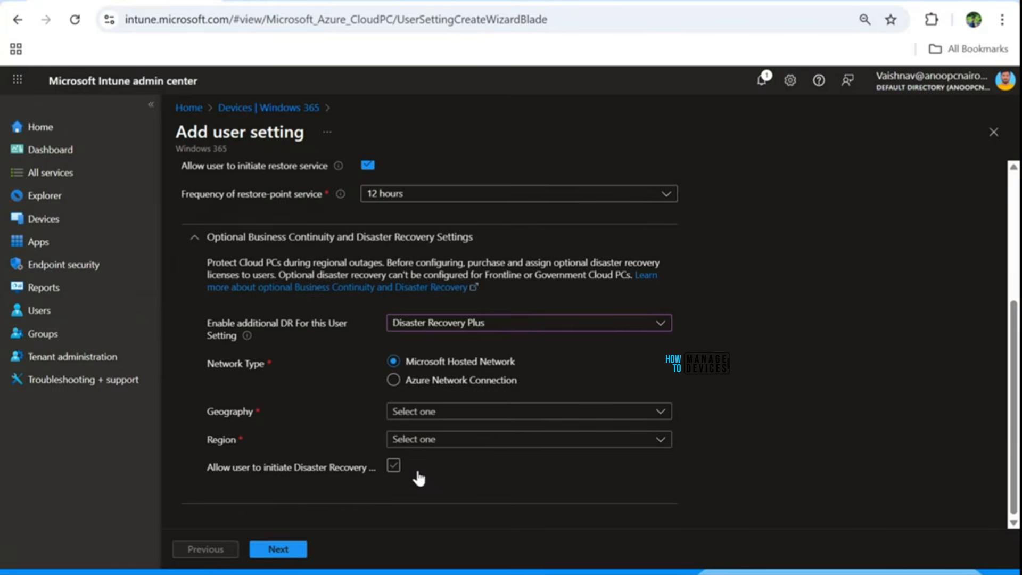
{"action": "scroll", "coordinate": [419, 478], "scroll_direction": "up", "scroll_amount": 2}
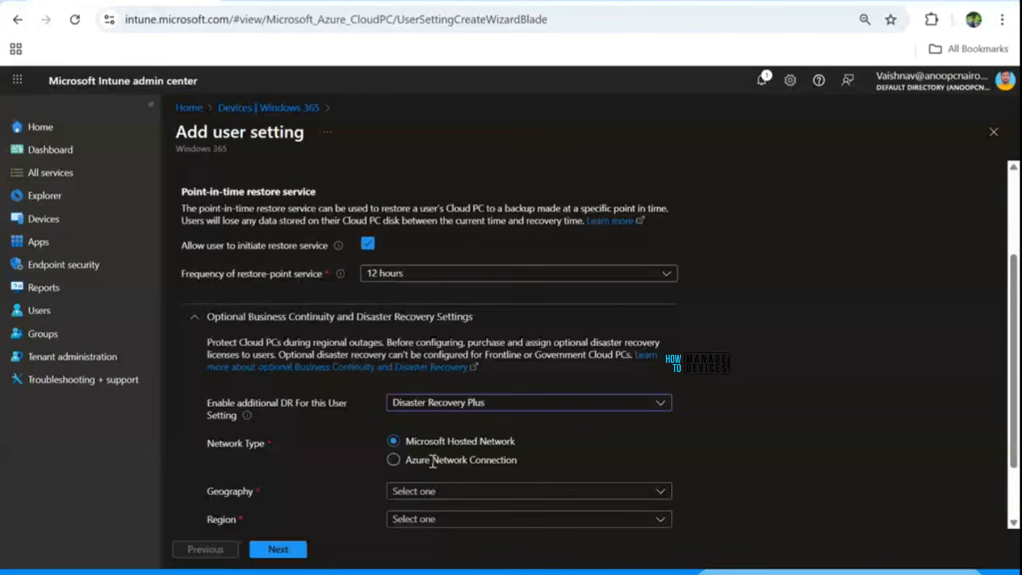
Step: Open the linked documentation on optional business continuity and disaster recovery and examine its licensing and recovery objective sections
{"action": "right_click", "coordinate": [321, 373]}
{"action": "left_click", "coordinate": [346, 388]}
{"action": "left_click", "coordinate": [324, 367]}
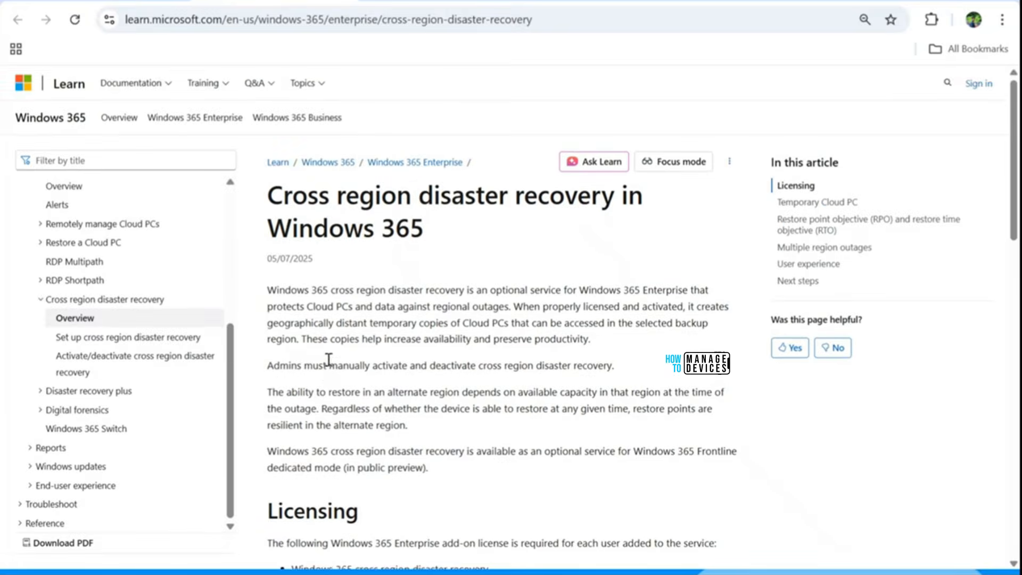
{"action": "scroll", "coordinate": [373, 371], "scroll_direction": "down", "scroll_amount": 7}
{"action": "scroll", "coordinate": [403, 371], "scroll_direction": "up", "scroll_amount": 1}
{"action": "scroll", "coordinate": [403, 370], "scroll_direction": "down", "scroll_amount": 2}
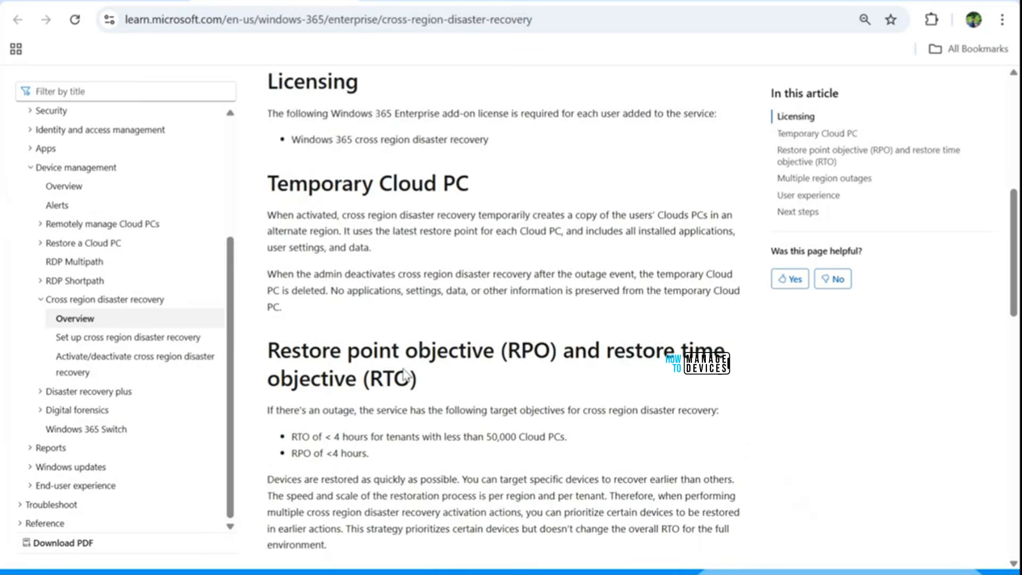
Step: Highlight the add-on license named in the documentation's Licensing section and return to the new user setting in Intune
{"action": "scroll", "coordinate": [403, 367], "scroll_direction": "up", "scroll_amount": 3}
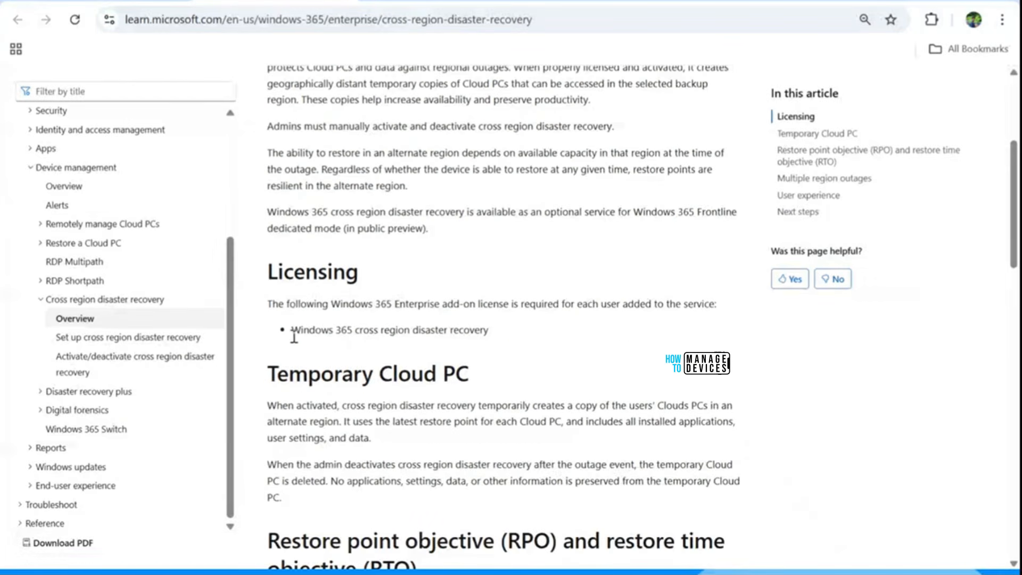
{"action": "left_click_drag", "start_coordinate": [292, 330], "coordinate": [486, 330]}
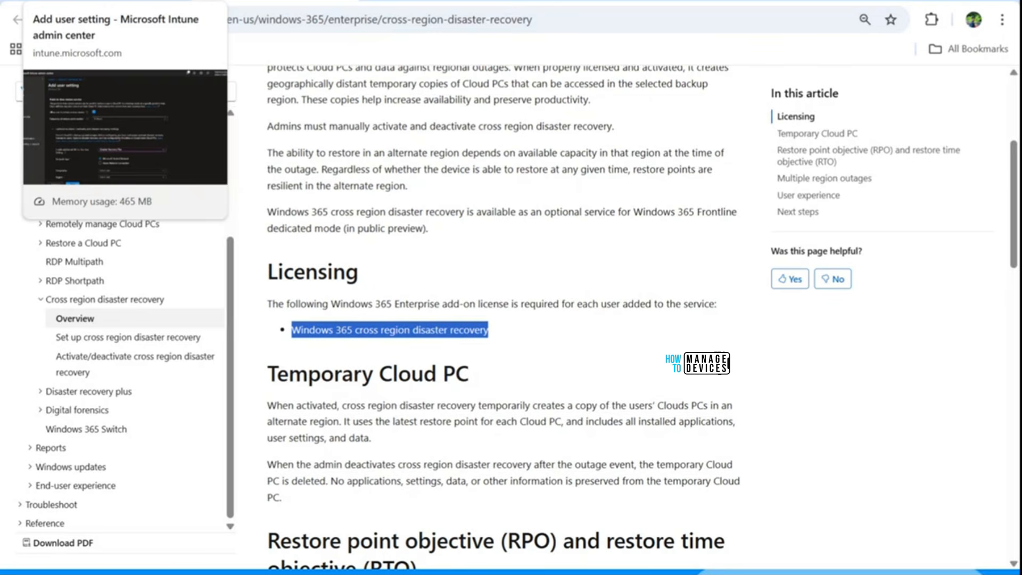
{"action": "left_click", "coordinate": [112, 1]}
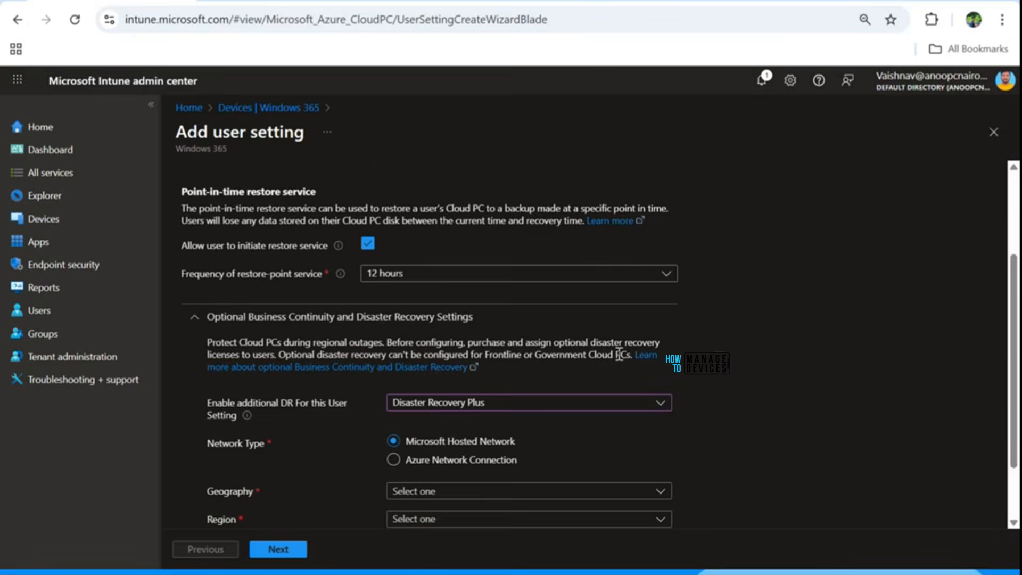
Step: Set the Disaster Recovery Plus geography to India and try the option allowing users to initiate disaster recovery
{"action": "scroll", "coordinate": [619, 354], "scroll_direction": "down", "scroll_amount": 2}
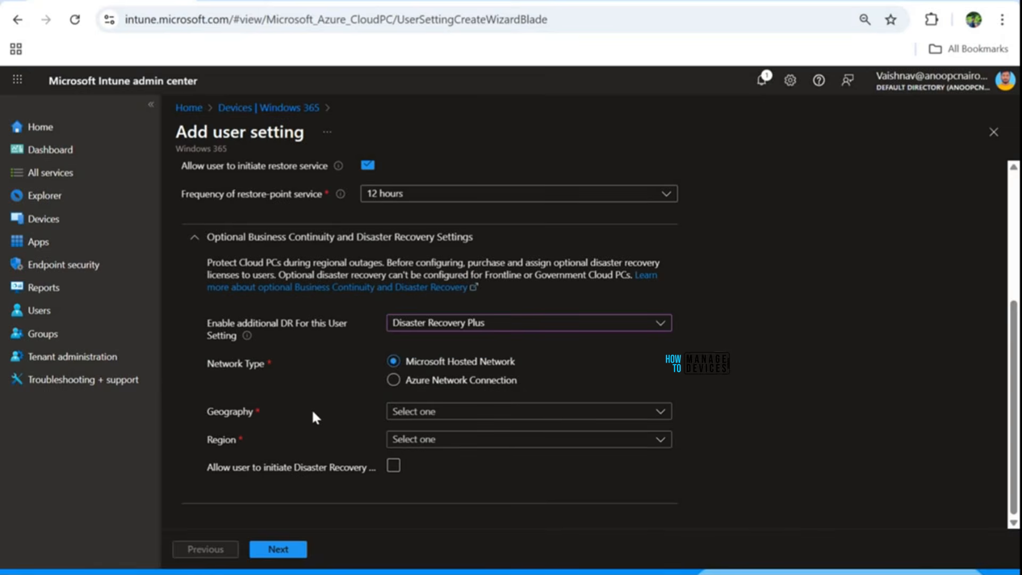
{"action": "left_click", "coordinate": [463, 415]}
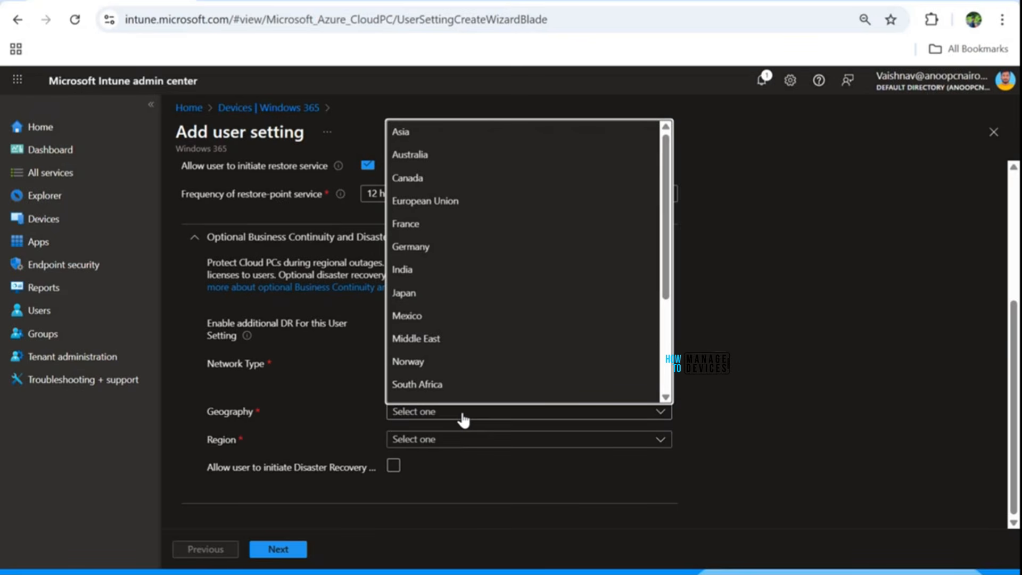
{"action": "left_click", "coordinate": [403, 269]}
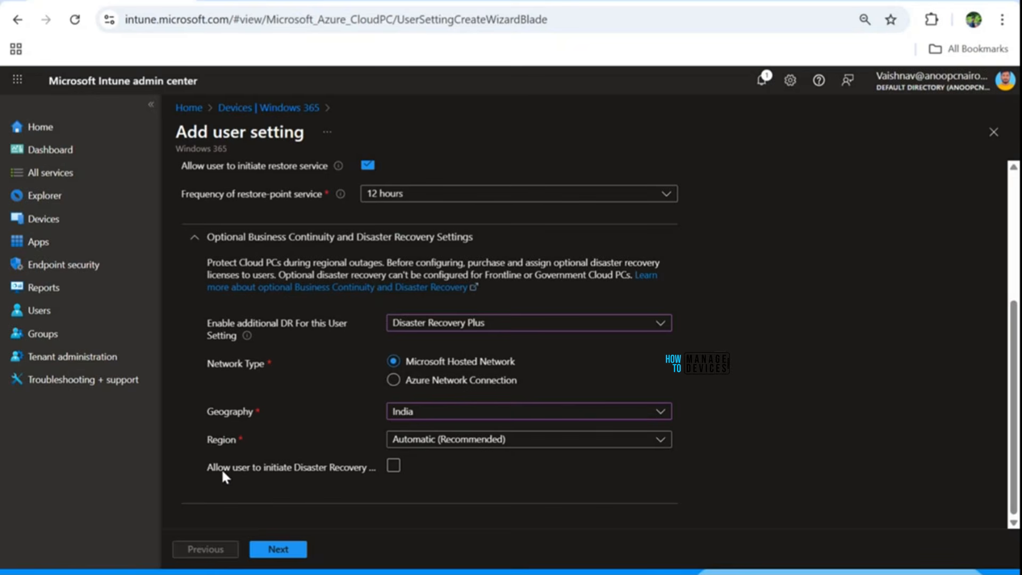
{"action": "left_click", "coordinate": [393, 467]}
{"action": "left_click", "coordinate": [394, 467]}
Step: Try Cross Region Disaster Recovery as the additional DR option with India as geography, and look at the region choices
{"action": "left_click", "coordinate": [434, 325]}
{"action": "left_click", "coordinate": [435, 391]}
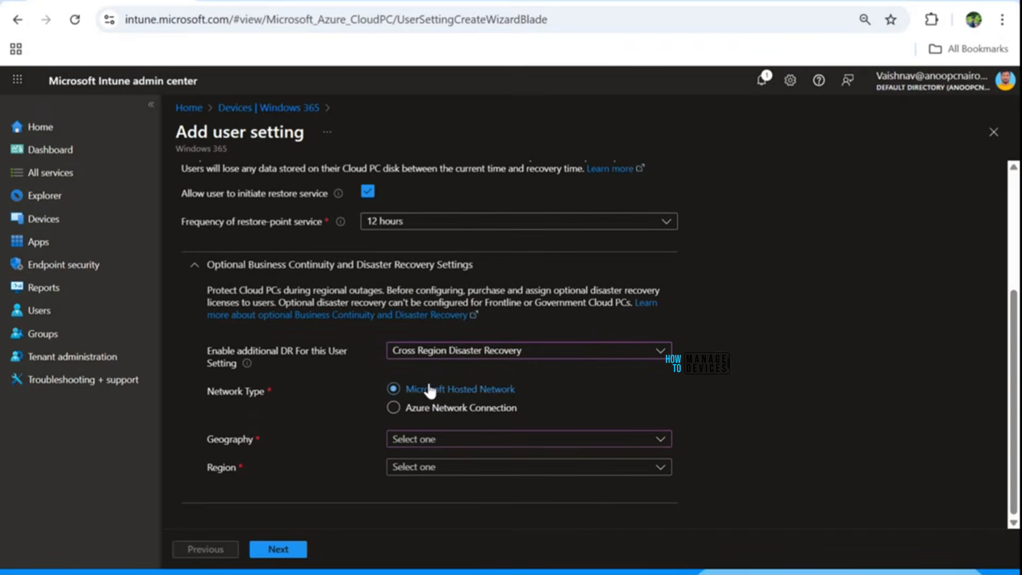
{"action": "left_click", "coordinate": [407, 444]}
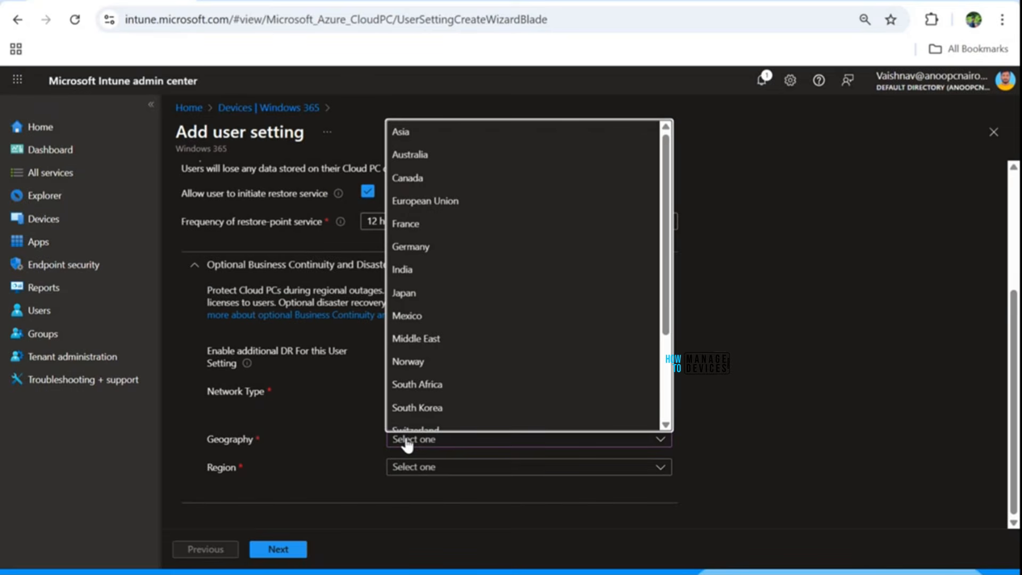
{"action": "left_click", "coordinate": [408, 273]}
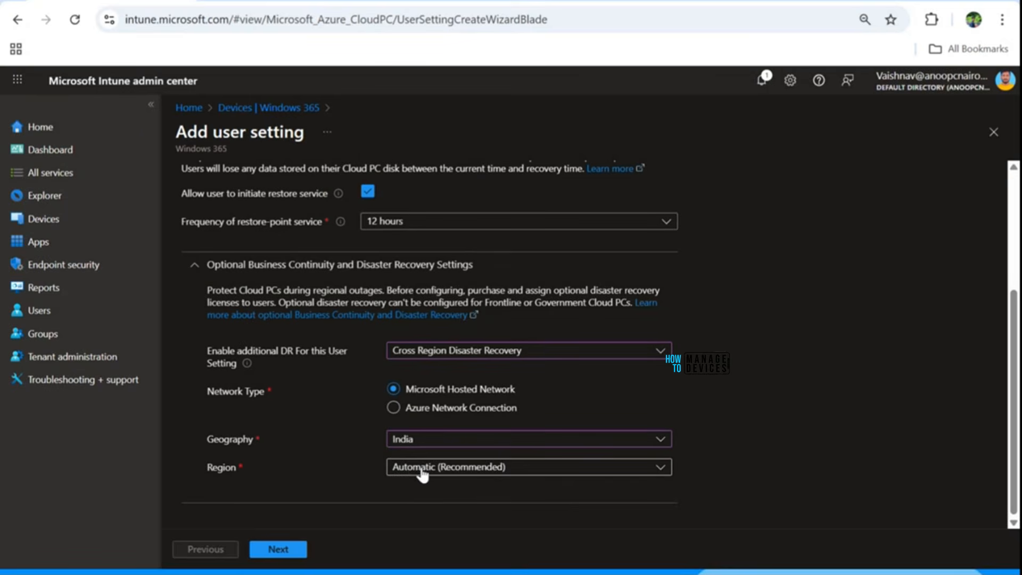
{"action": "left_click", "coordinate": [423, 470]}
{"action": "left_click", "coordinate": [766, 409]}
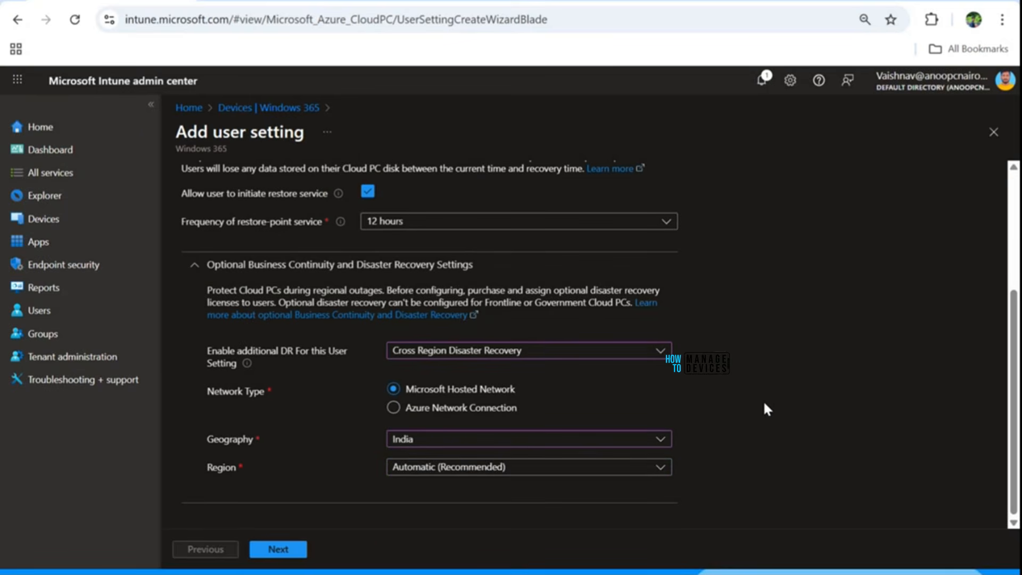
Step: Set additional DR to Disaster Recovery Plus with India as geography, allow users to initiate disaster recovery, and continue to the assignments
{"action": "left_click", "coordinate": [481, 354]}
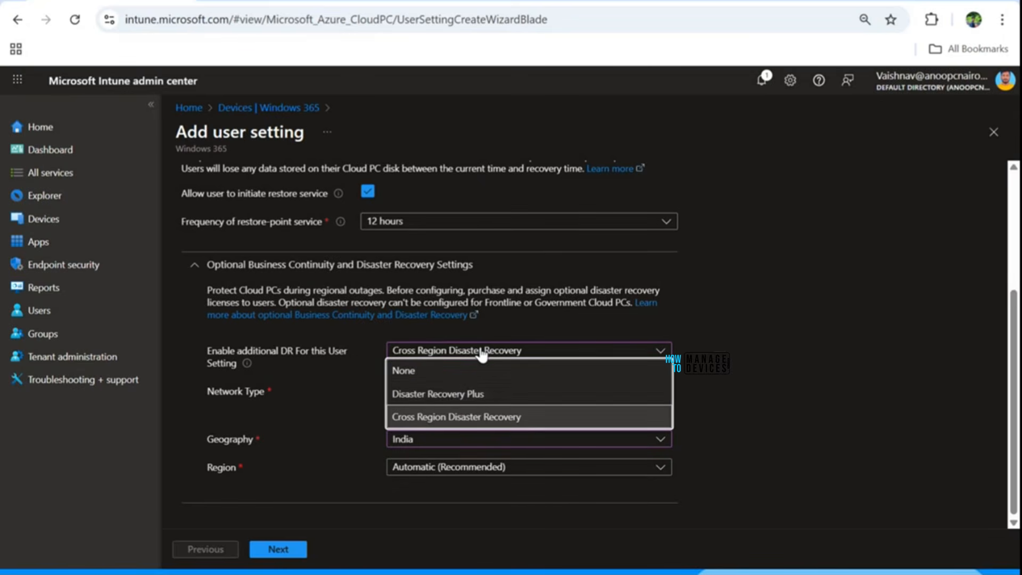
{"action": "left_click", "coordinate": [432, 394]}
{"action": "left_click", "coordinate": [417, 440]}
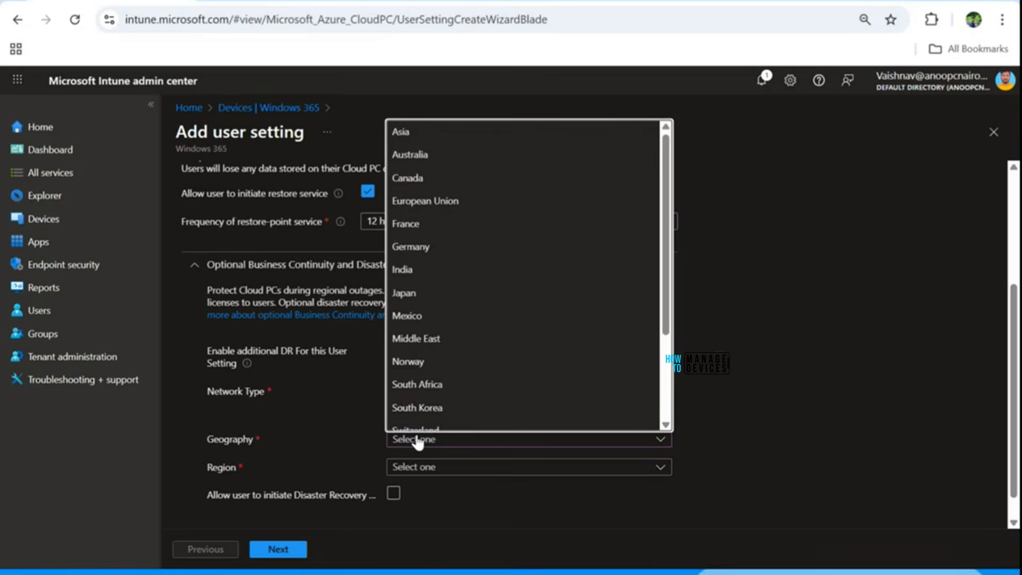
{"action": "left_click", "coordinate": [411, 274]}
{"action": "scroll", "coordinate": [388, 433], "scroll_direction": "down", "scroll_amount": 1}
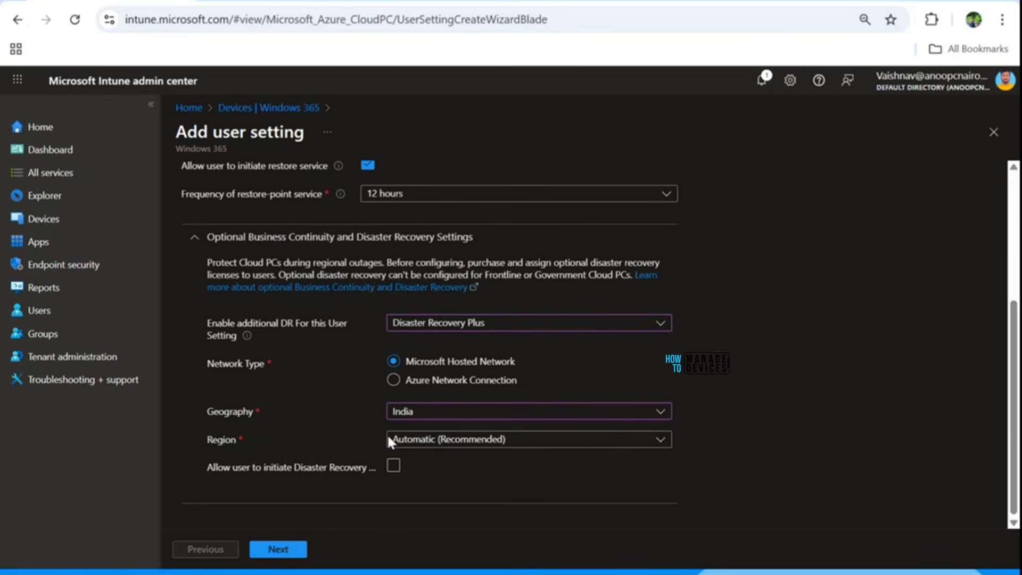
{"action": "left_click", "coordinate": [393, 466]}
{"action": "left_click", "coordinate": [286, 550]}
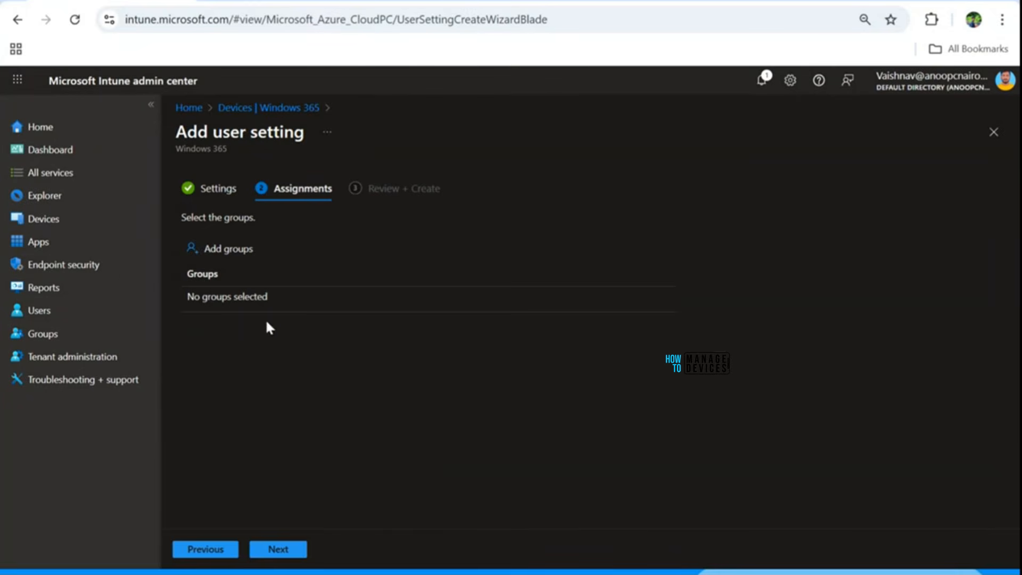
Step: Search the groups for Windows 365 and assign the user setting to the Windows 365 - CPC Users group
{"action": "left_click", "coordinate": [222, 248]}
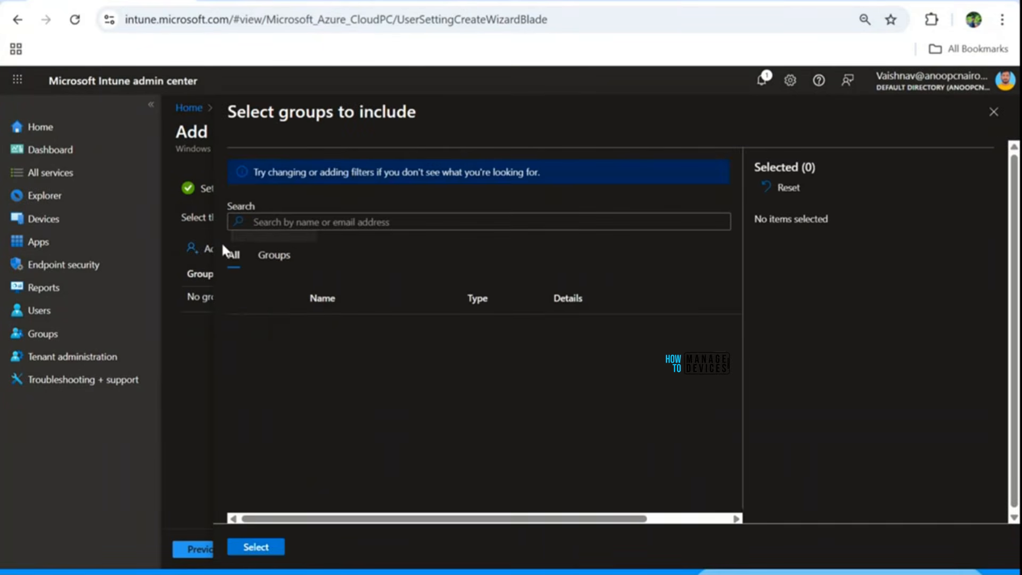
{"action": "left_click", "coordinate": [301, 221]}
{"action": "type", "text": "Windows"}
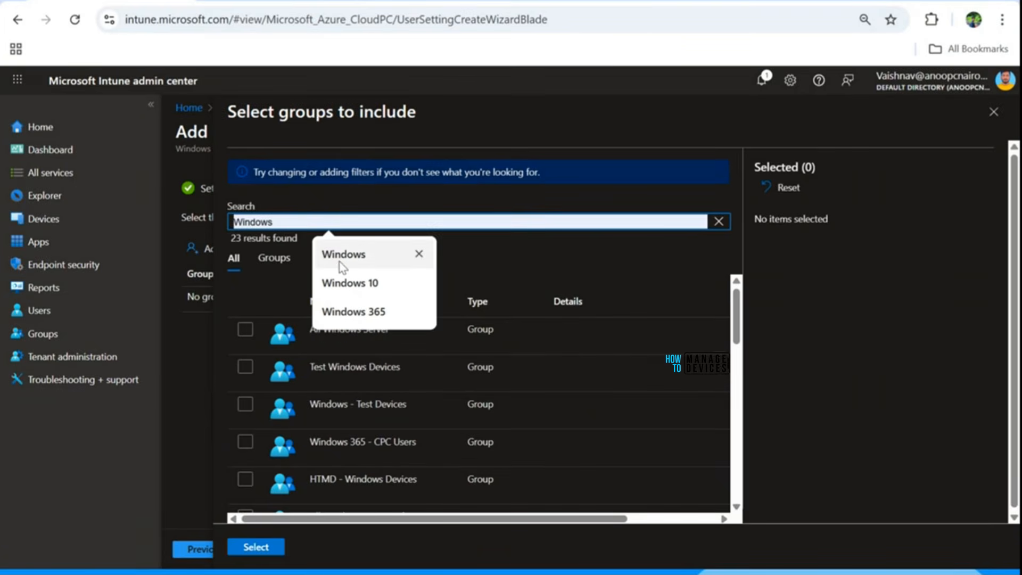
{"action": "left_click", "coordinate": [343, 254]}
{"action": "type", "text": "365"}
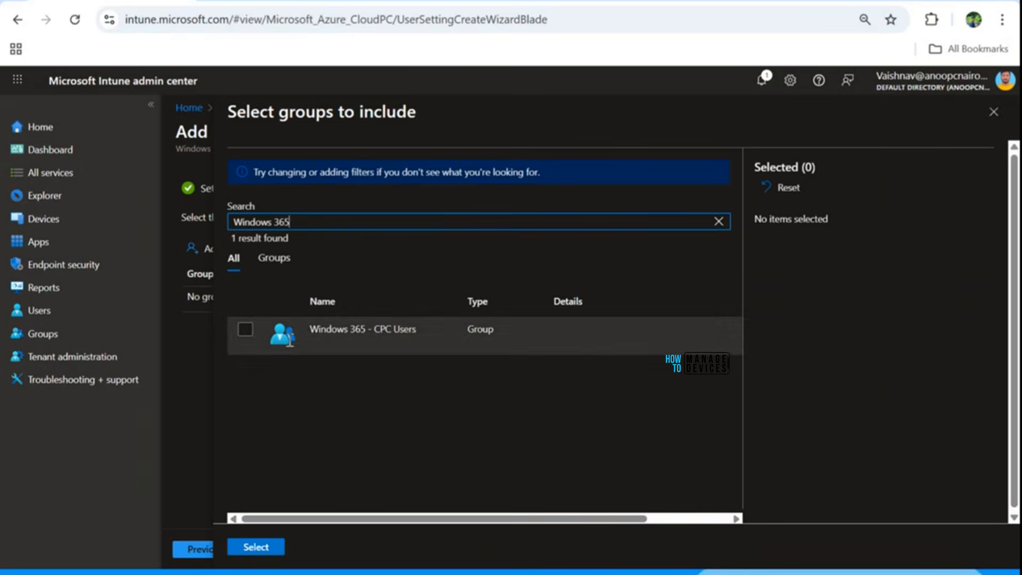
{"action": "left_click", "coordinate": [248, 330]}
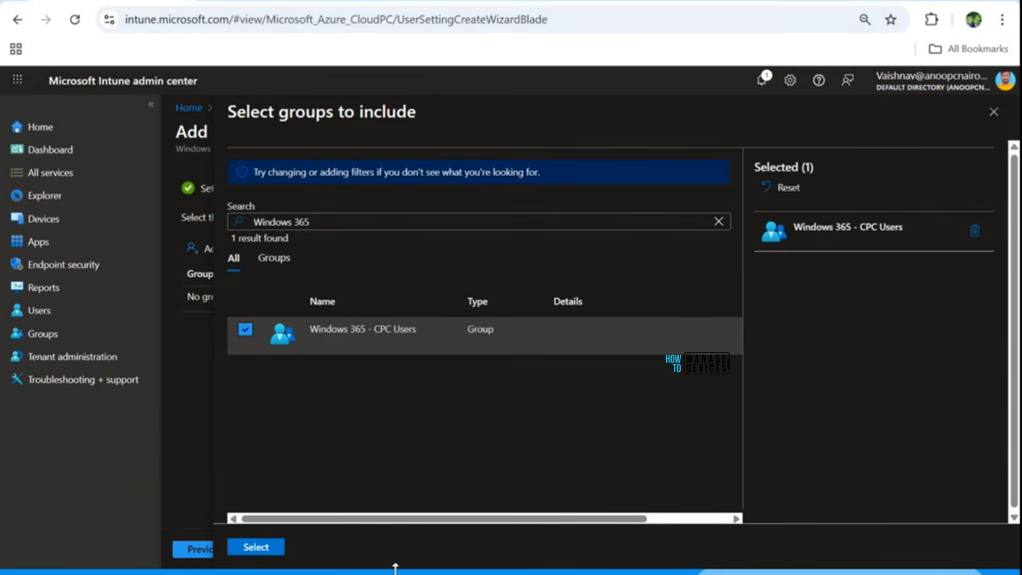
{"action": "left_click", "coordinate": [260, 548]}
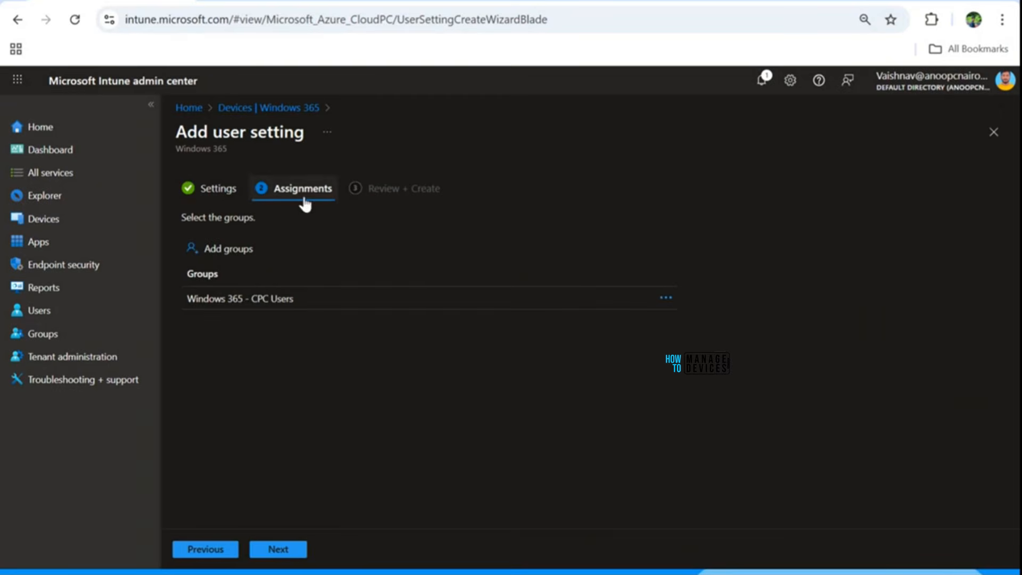
Step: Review and create the User Settings - Demo user setting, and dismiss the notification
{"action": "left_click", "coordinate": [279, 549]}
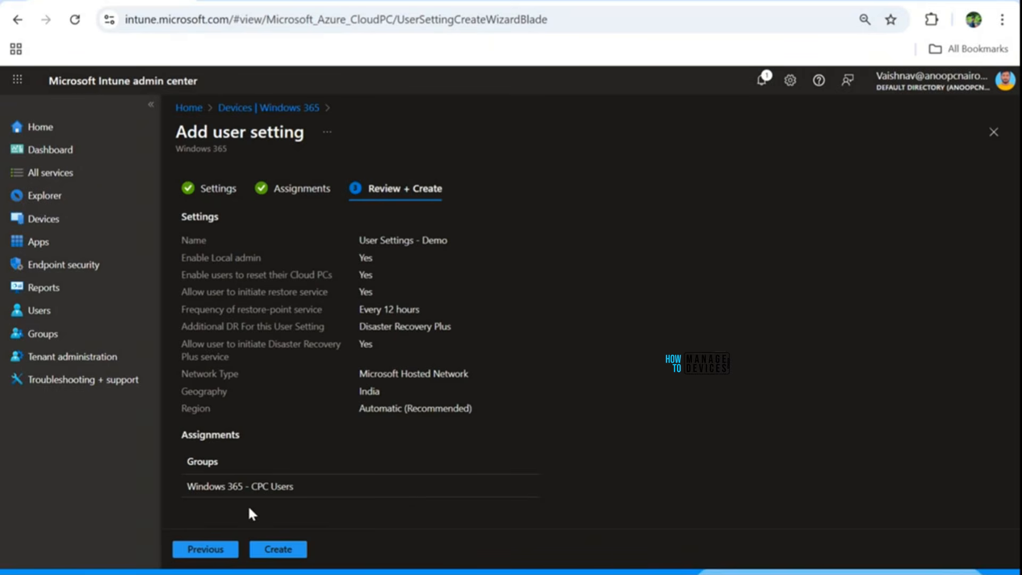
{"action": "left_click", "coordinate": [277, 548]}
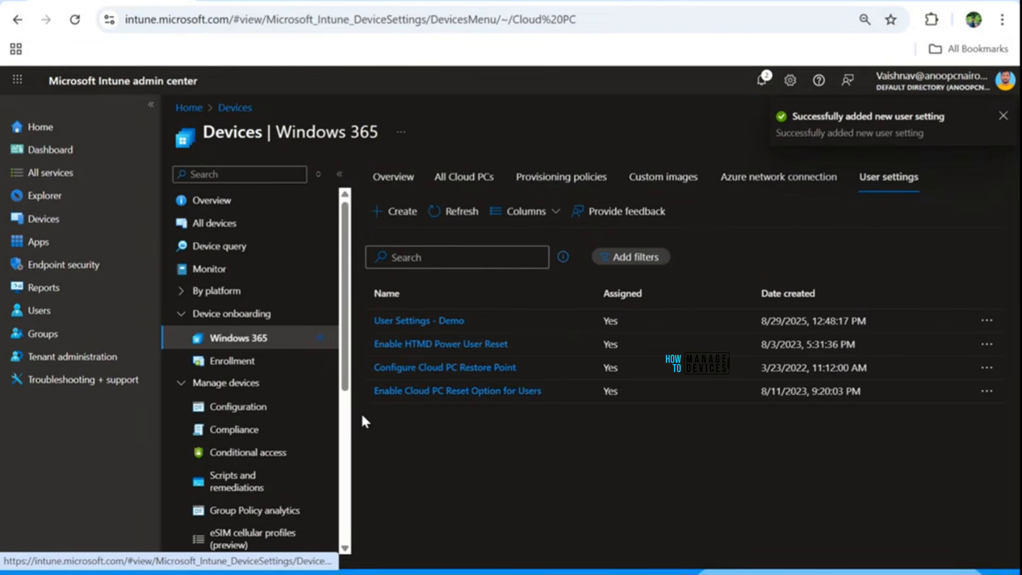
{"action": "left_click", "coordinate": [1003, 118]}
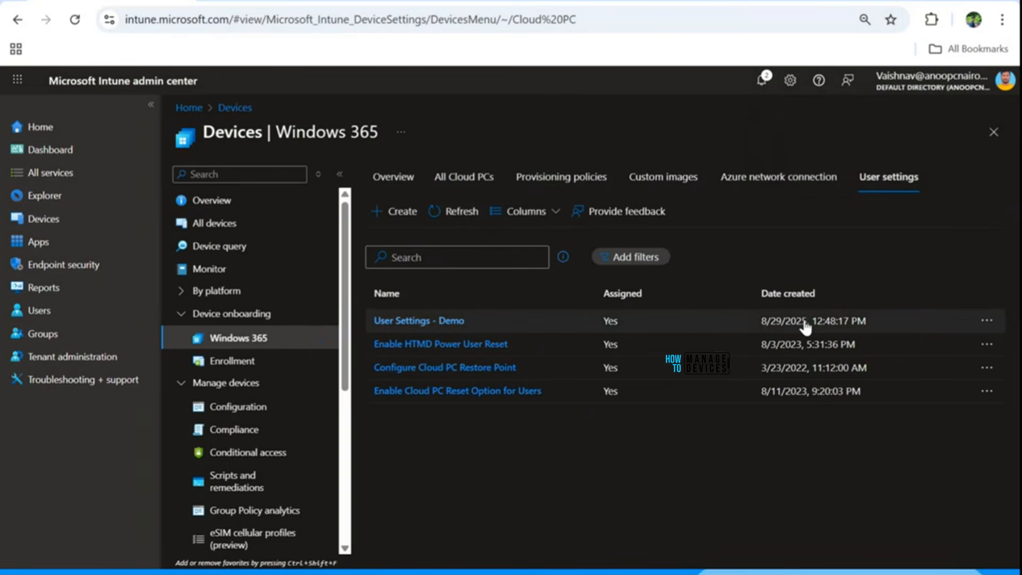
Step: Look through the lists of Cloud PCs and provisioning policies, and widen the Cloud PC device name column
{"action": "left_click", "coordinate": [460, 181]}
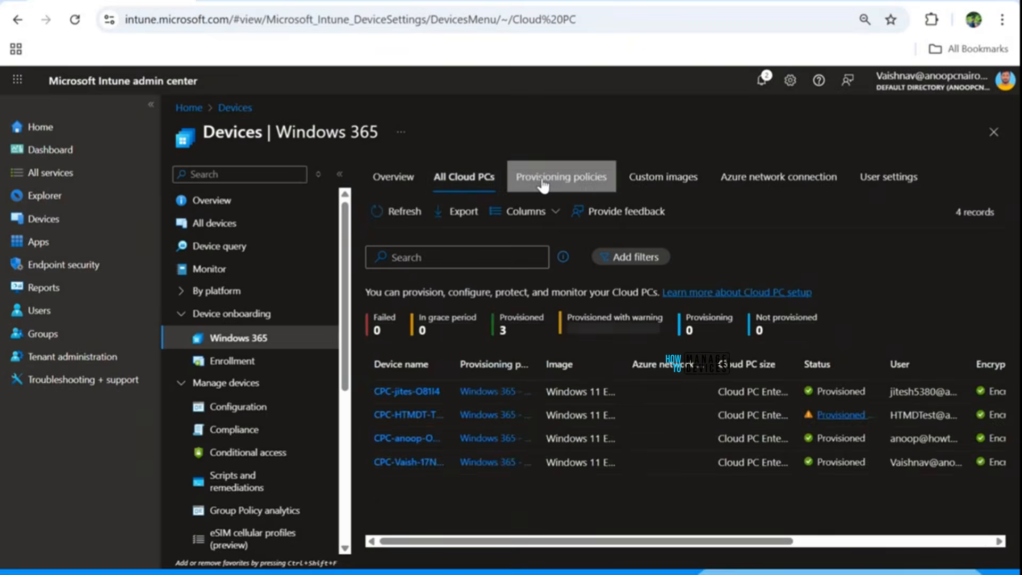
{"action": "left_click", "coordinate": [543, 181]}
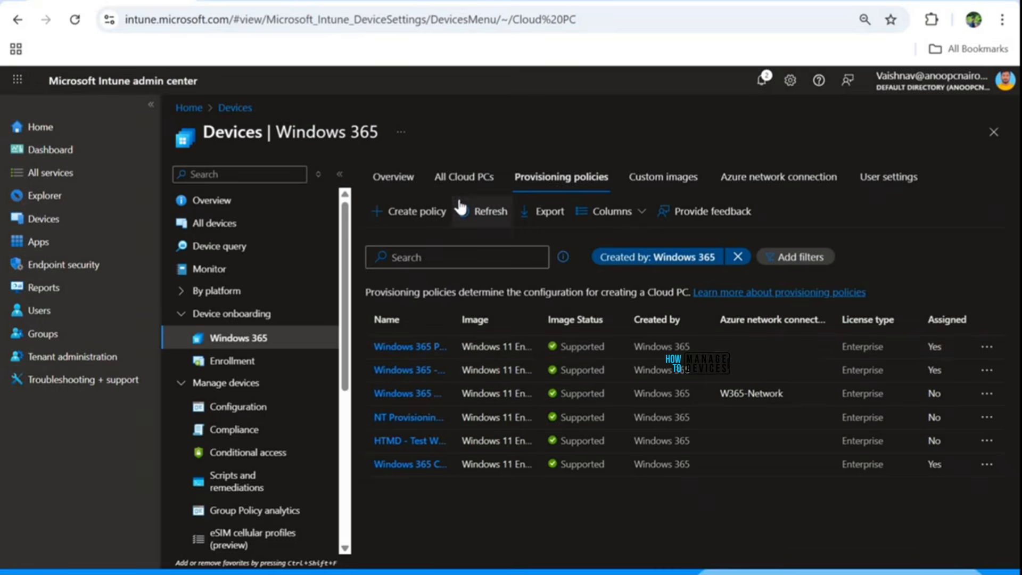
{"action": "left_click", "coordinate": [464, 181]}
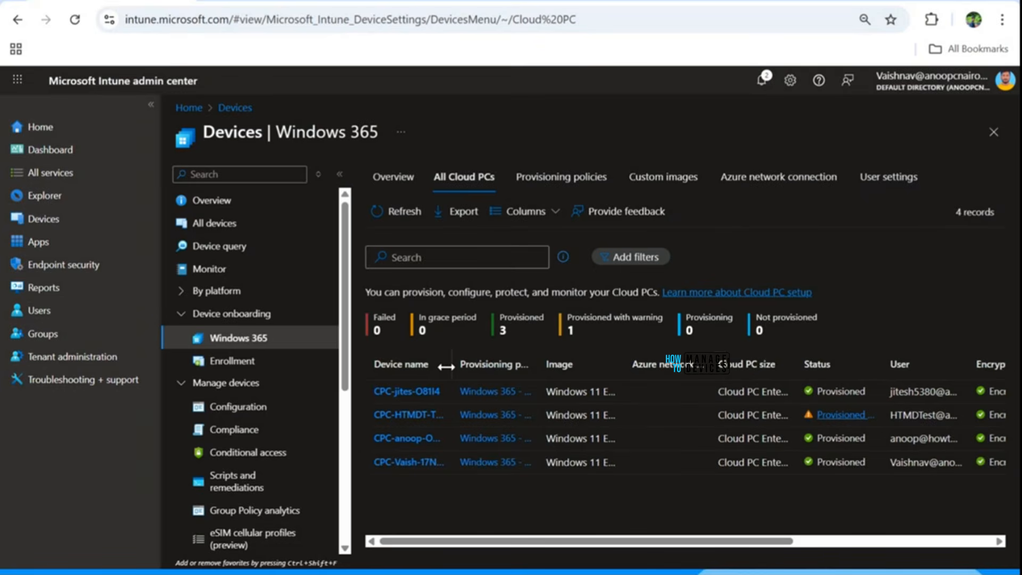
{"action": "left_click_drag", "start_coordinate": [446, 366], "coordinate": [488, 367]}
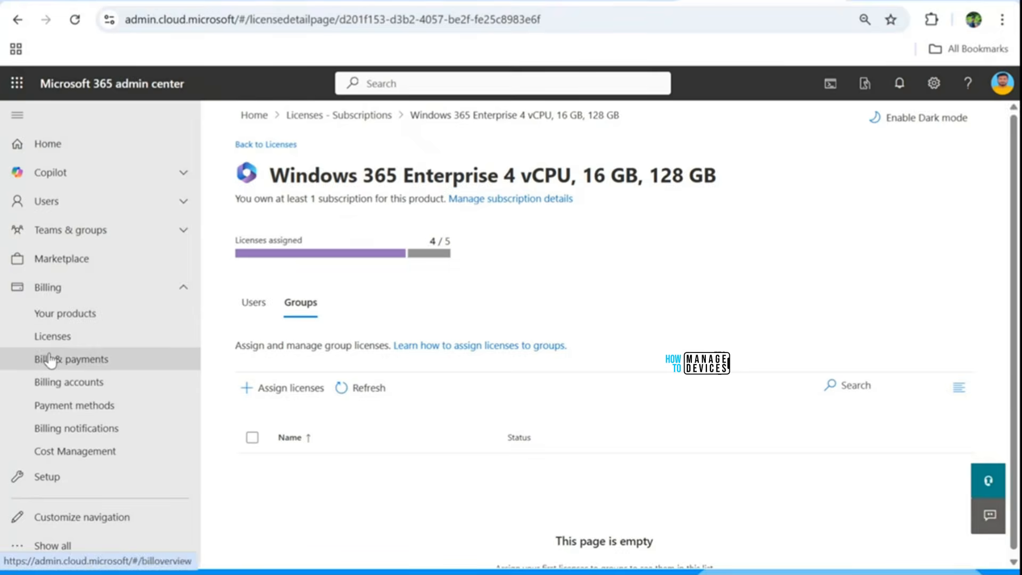
Step: In the Microsoft 365 admin center, open the group assignments of the Windows 365 Enterprise 4 vCPU, 16 GB, 128 GB license
{"action": "left_click", "coordinate": [51, 335]}
{"action": "scroll", "coordinate": [388, 411], "scroll_direction": "down", "scroll_amount": 4}
{"action": "scroll", "coordinate": [387, 411], "scroll_direction": "down", "scroll_amount": 2}
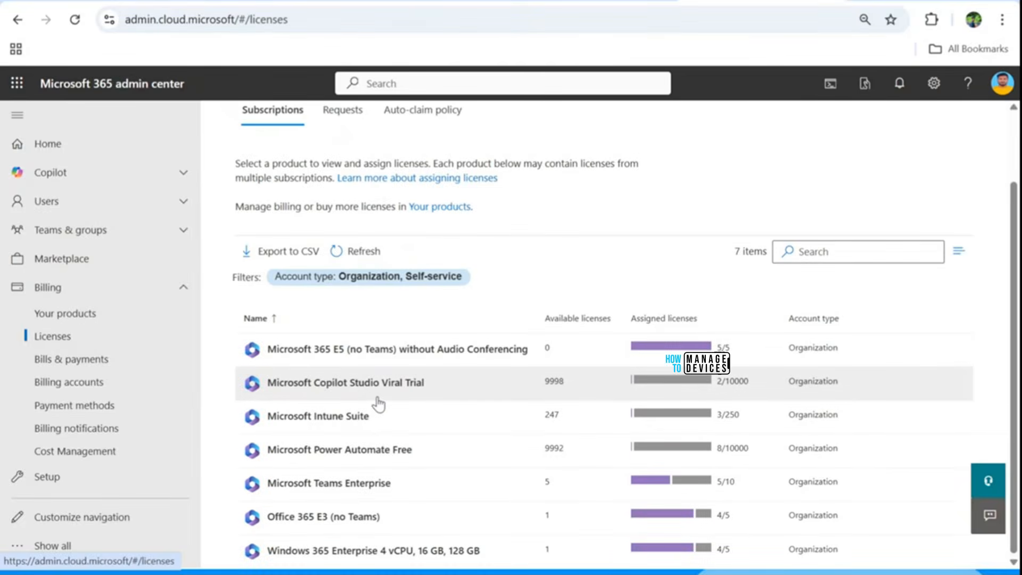
{"action": "left_click", "coordinate": [351, 550]}
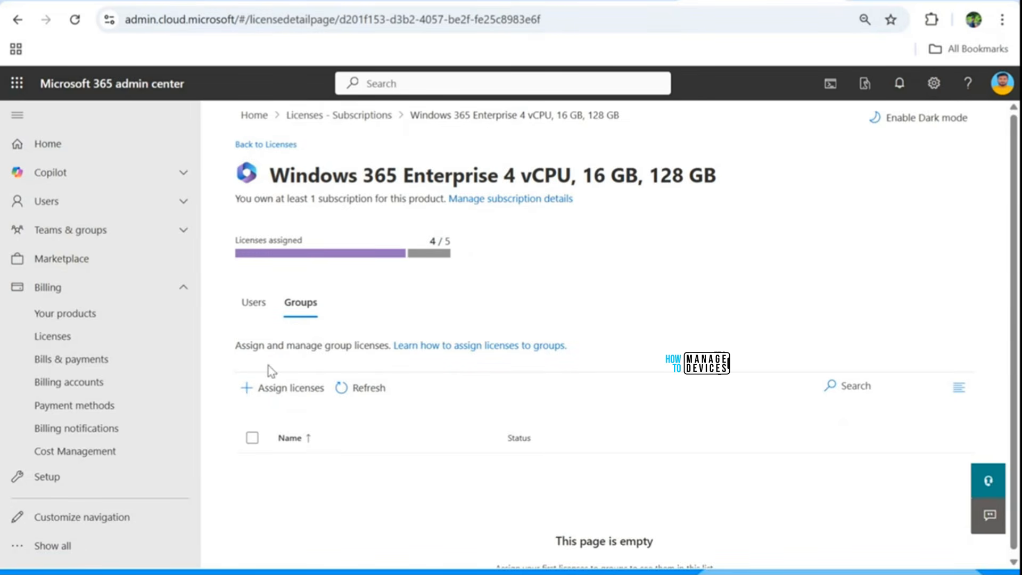
{"action": "left_click", "coordinate": [253, 302]}
{"action": "left_click", "coordinate": [305, 311]}
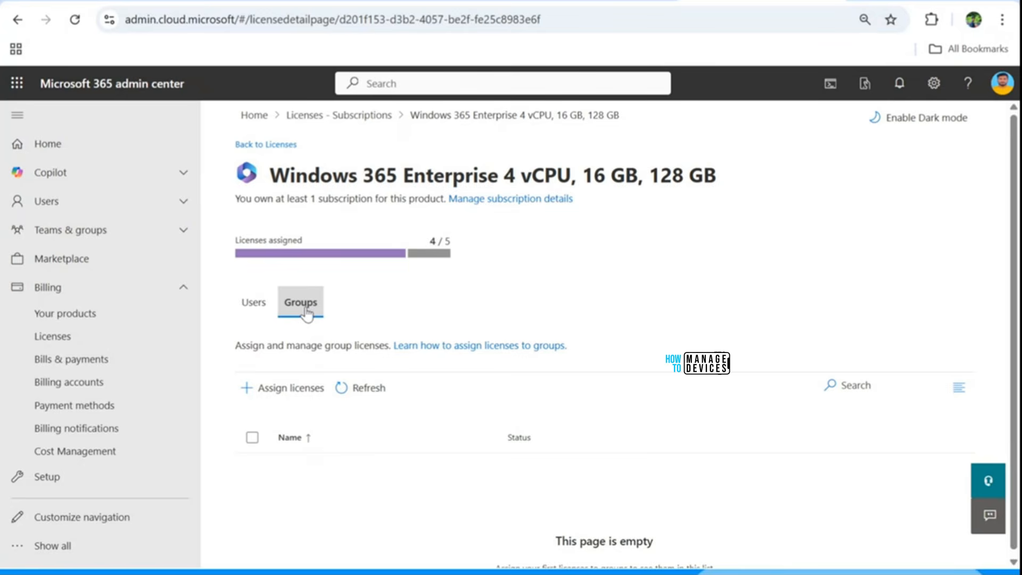
Step: Assign the Windows 365 Enterprise license to the Windows 365 - CPC Users group, keeping its included apps and services enabled
{"action": "left_click", "coordinate": [261, 393]}
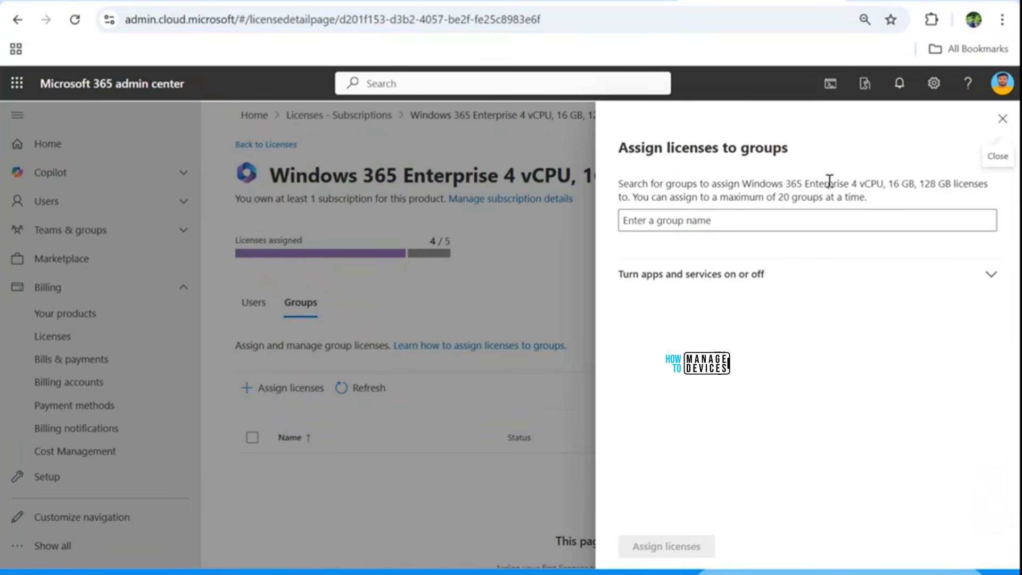
{"action": "left_click", "coordinate": [777, 220]}
{"action": "type", "text": "Windows"}
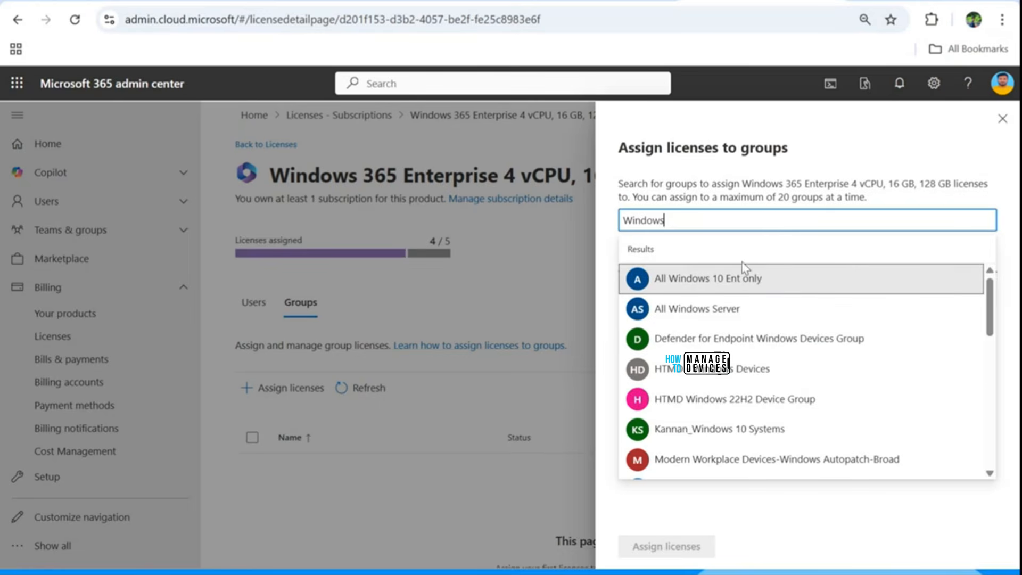
{"action": "type", "text": " 365 - CPC Users"}
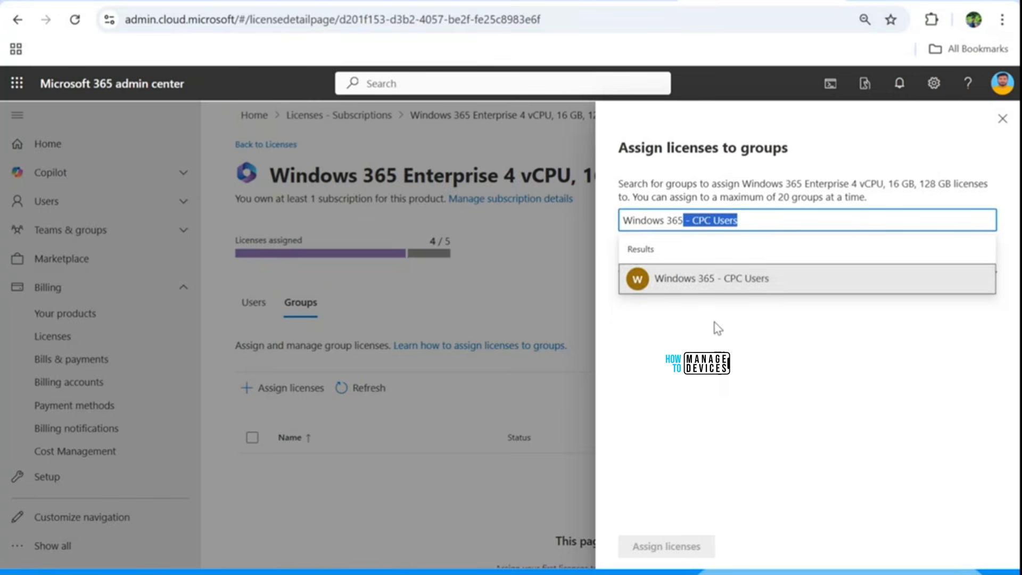
{"action": "left_click", "coordinate": [714, 276]}
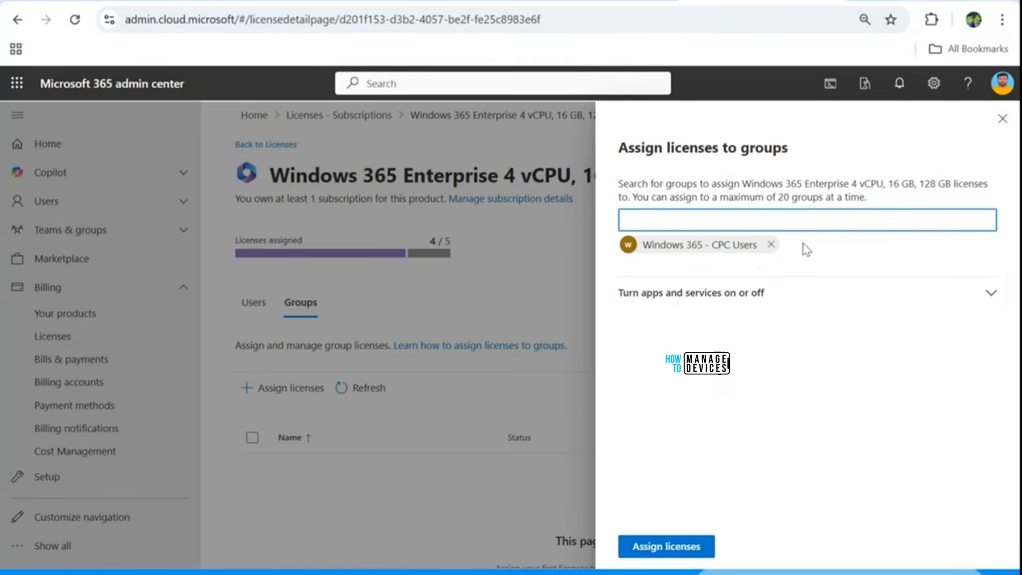
{"action": "left_click", "coordinate": [736, 293]}
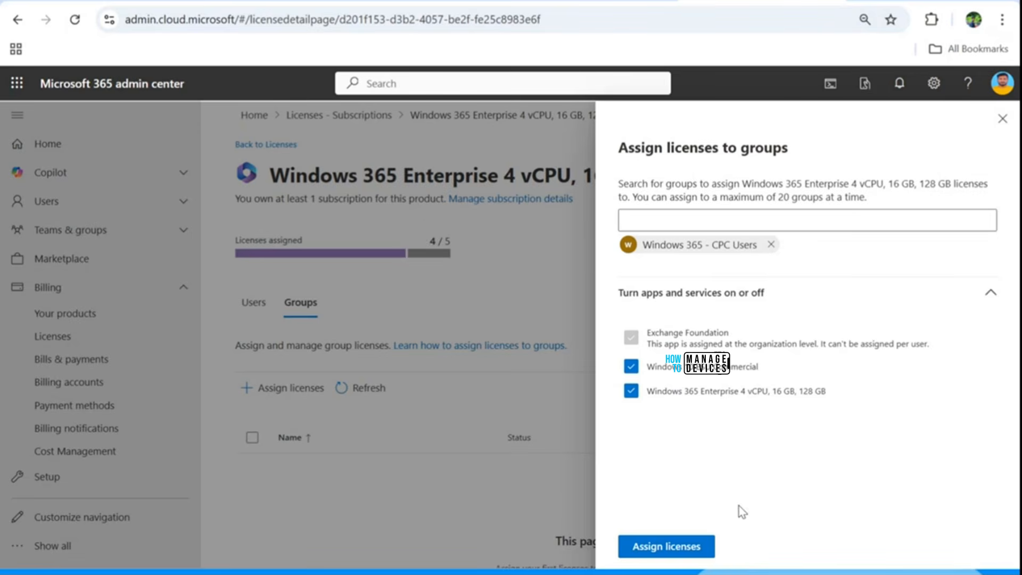
{"action": "left_click", "coordinate": [690, 553]}
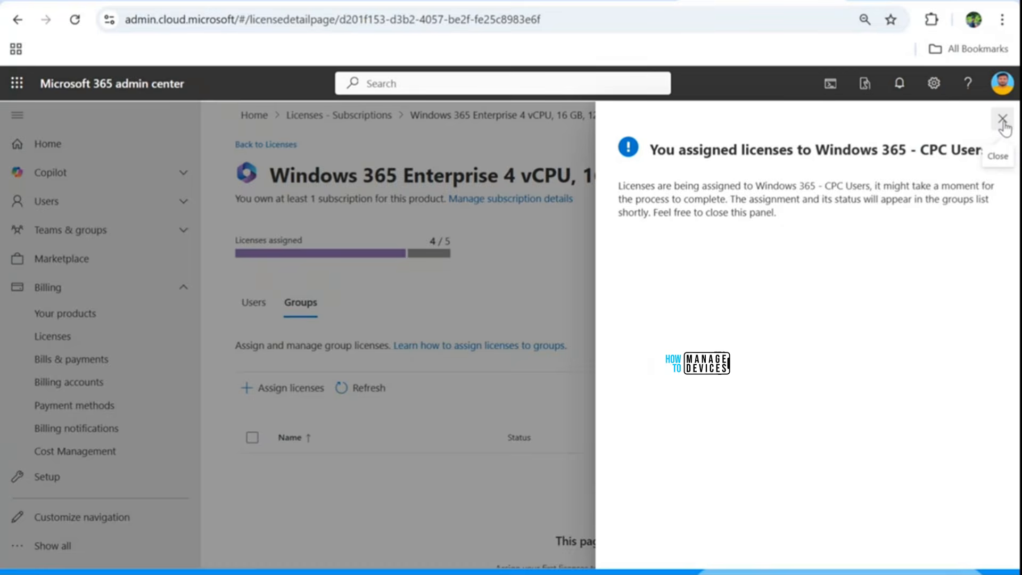
Step: Close the license assignment confirmation and check the assignment status of the Windows 365 - CPC Users group, reloading the page and refreshing the group list
{"action": "left_click", "coordinate": [1003, 120]}
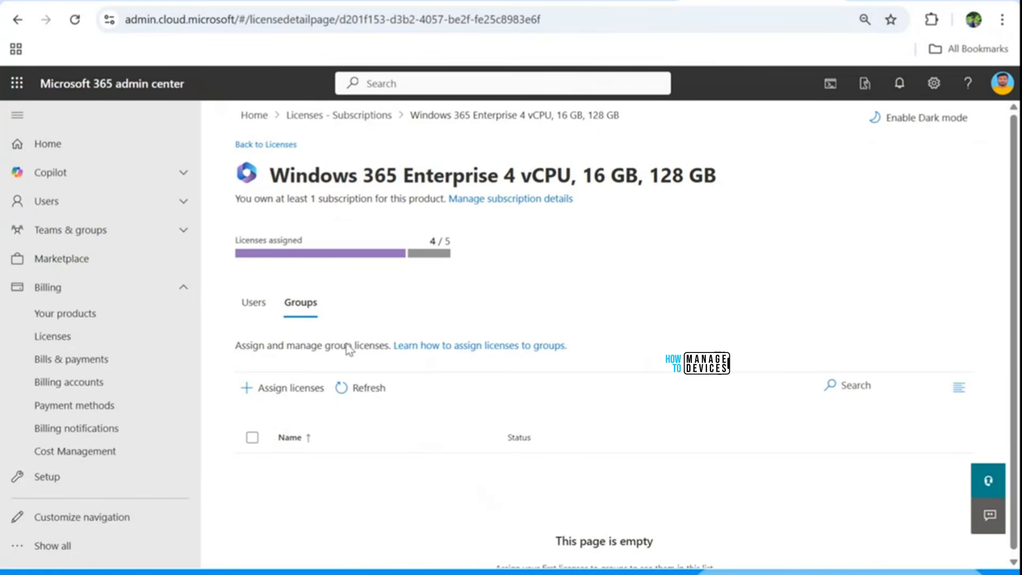
{"action": "left_click", "coordinate": [356, 389]}
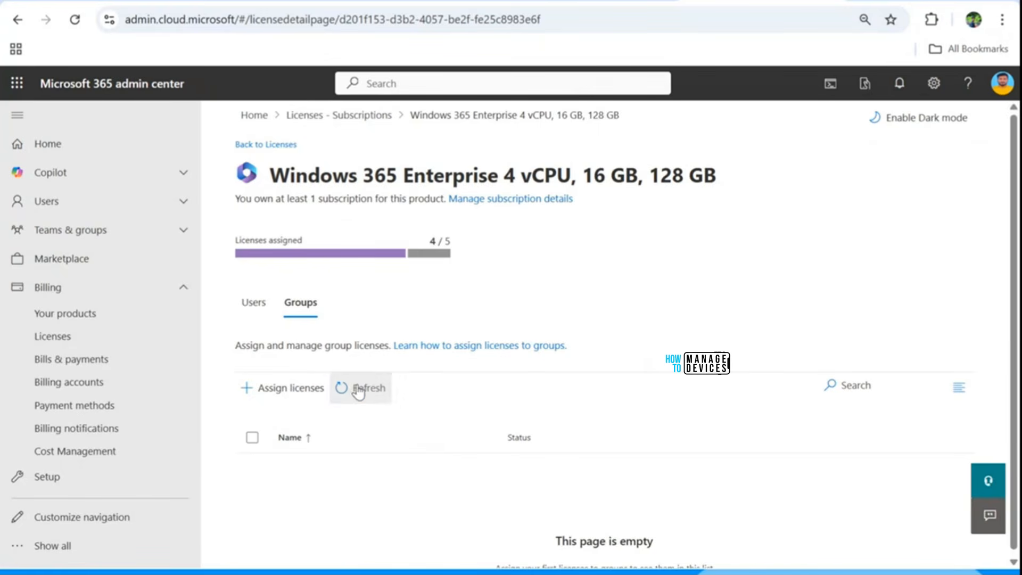
{"action": "left_click", "coordinate": [358, 390]}
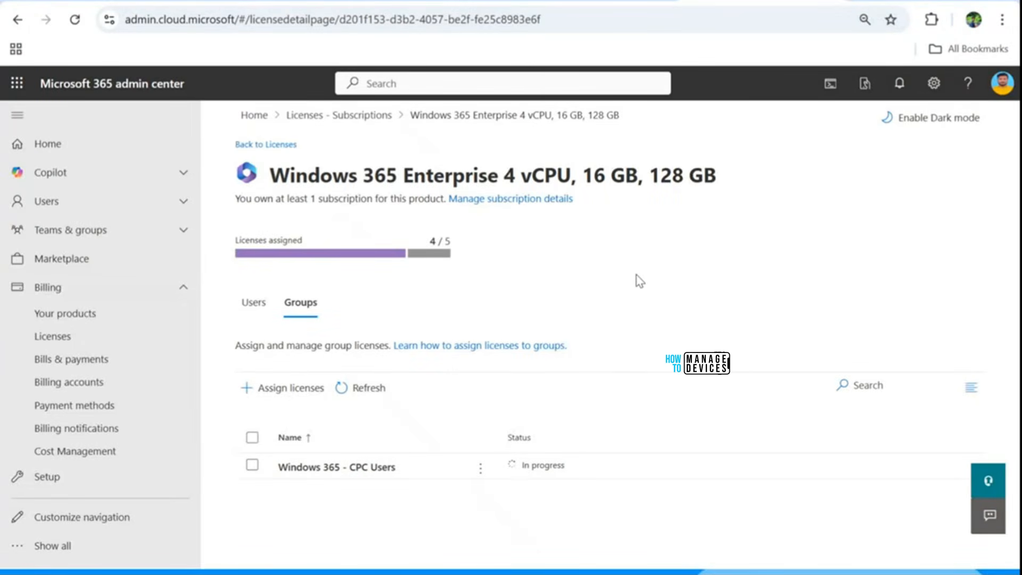
{"action": "mouse_move", "coordinate": [527, 466]}
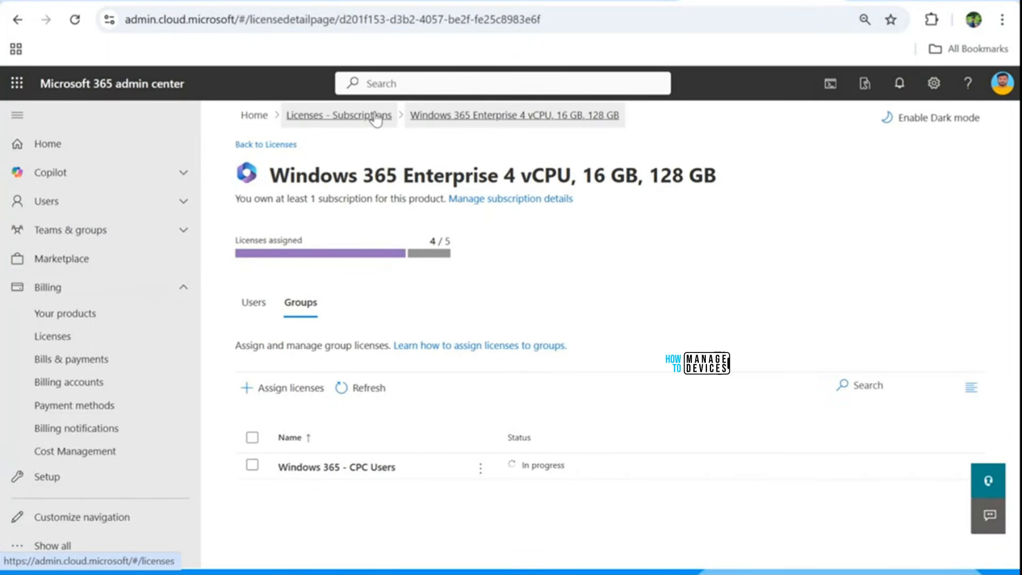
{"action": "left_click", "coordinate": [74, 20]}
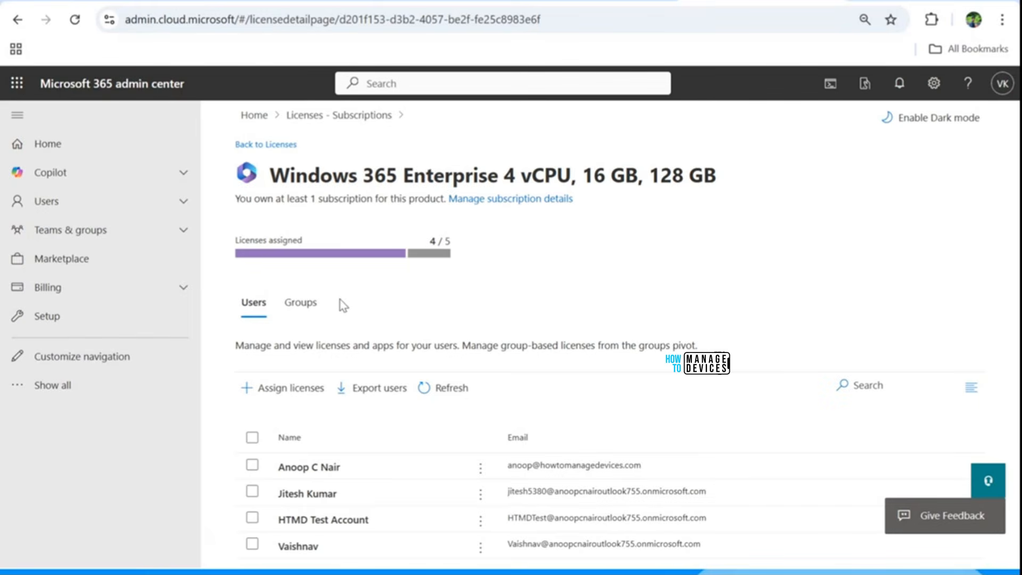
{"action": "left_click", "coordinate": [308, 311]}
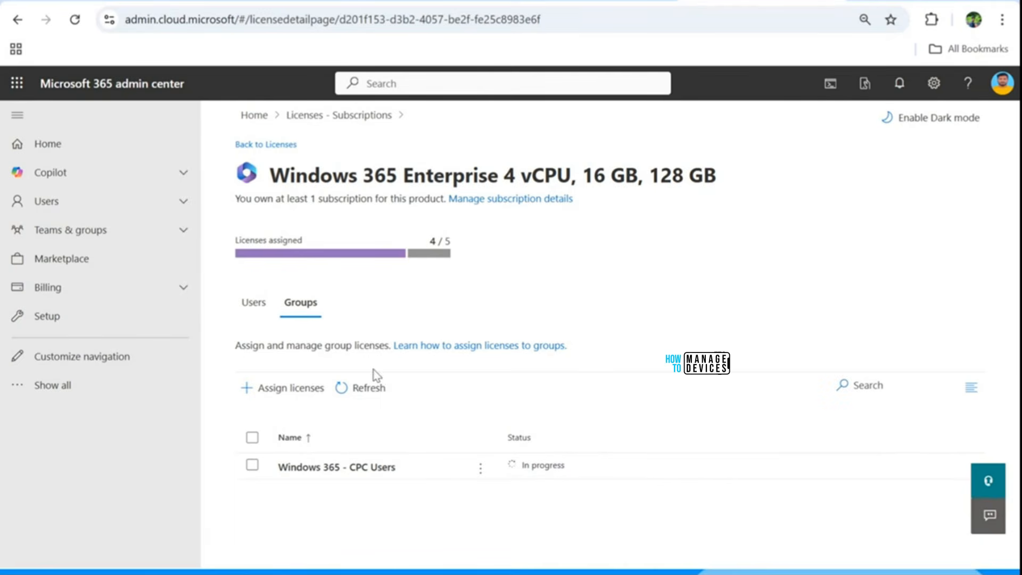
{"action": "left_click", "coordinate": [353, 388]}
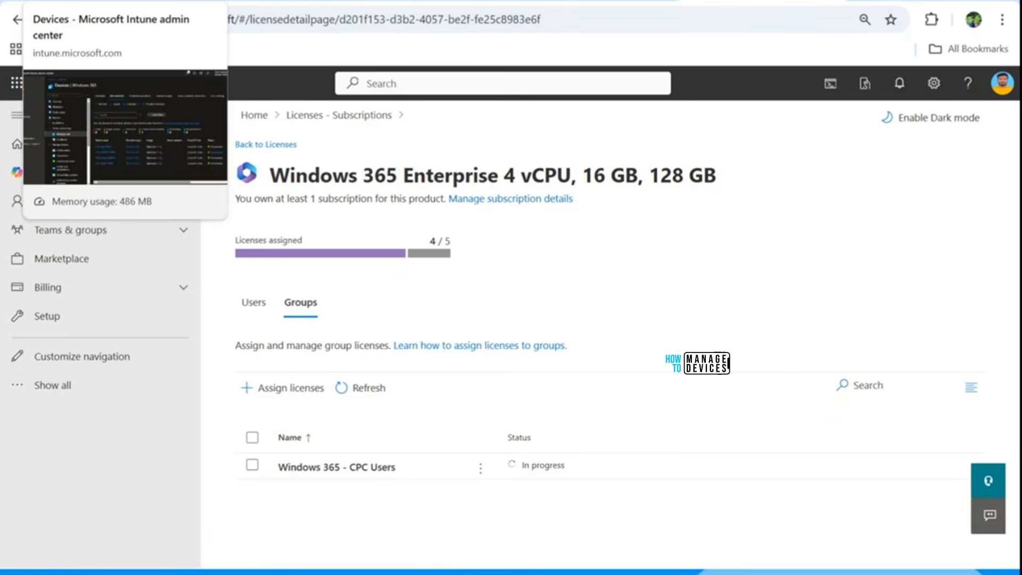
Step: Switch to the Intune admin center, refresh the All Cloud PCs list and check the provisioning status, comparing it with the group license assignment
{"action": "left_click", "coordinate": [109, 1]}
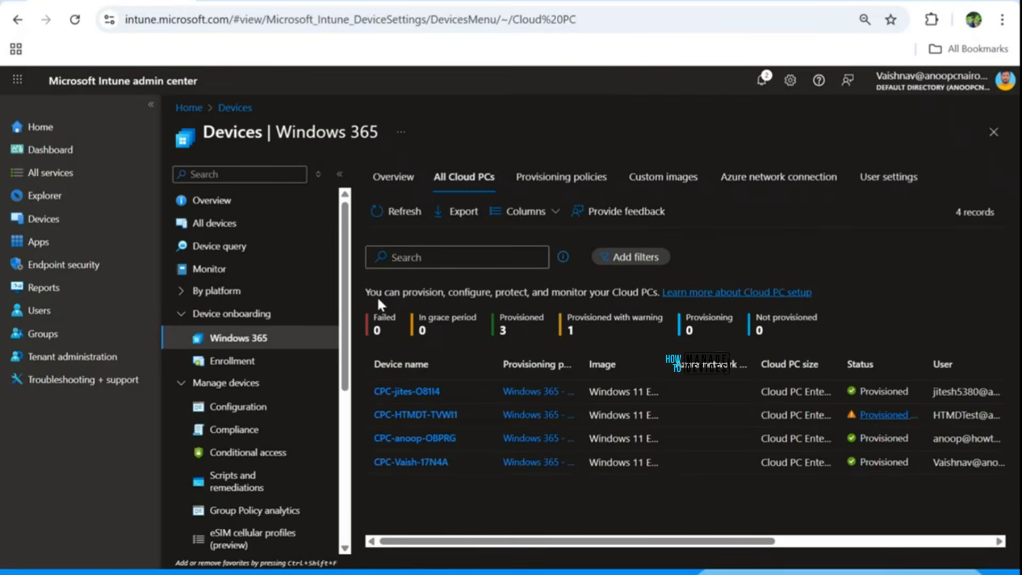
{"action": "left_click", "coordinate": [406, 212]}
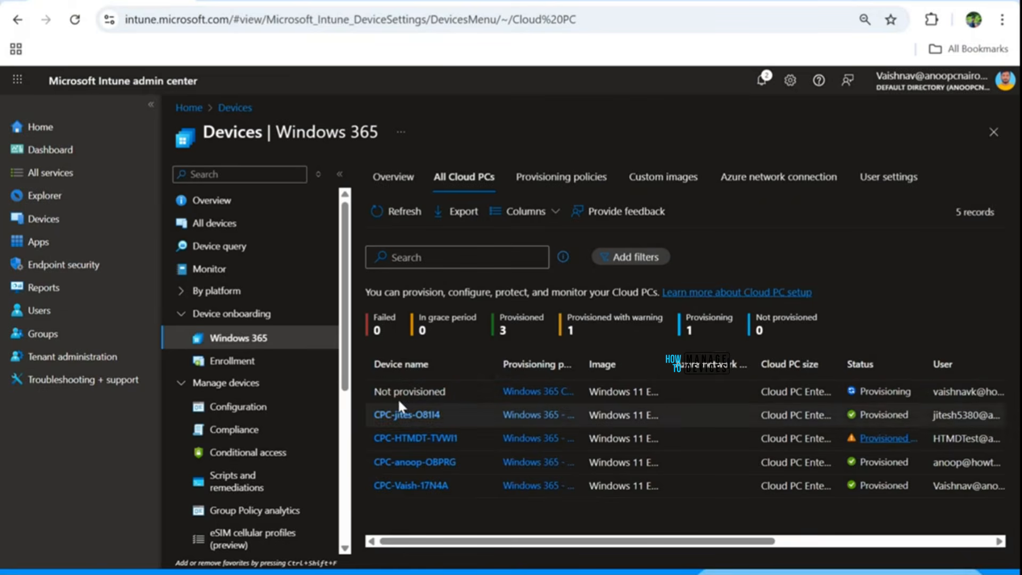
{"action": "left_click", "coordinate": [761, 1]}
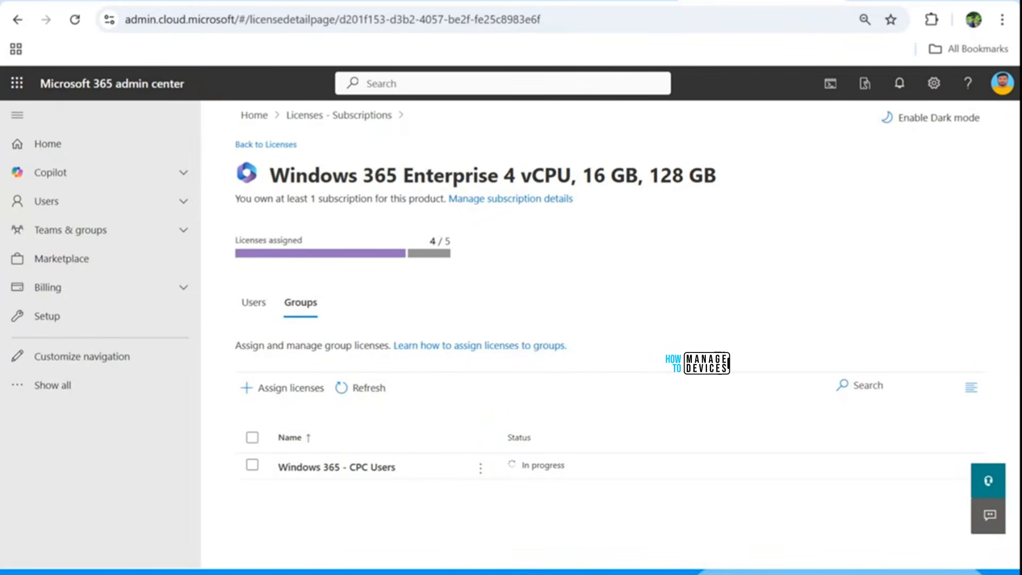
{"action": "left_click", "coordinate": [114, 2]}
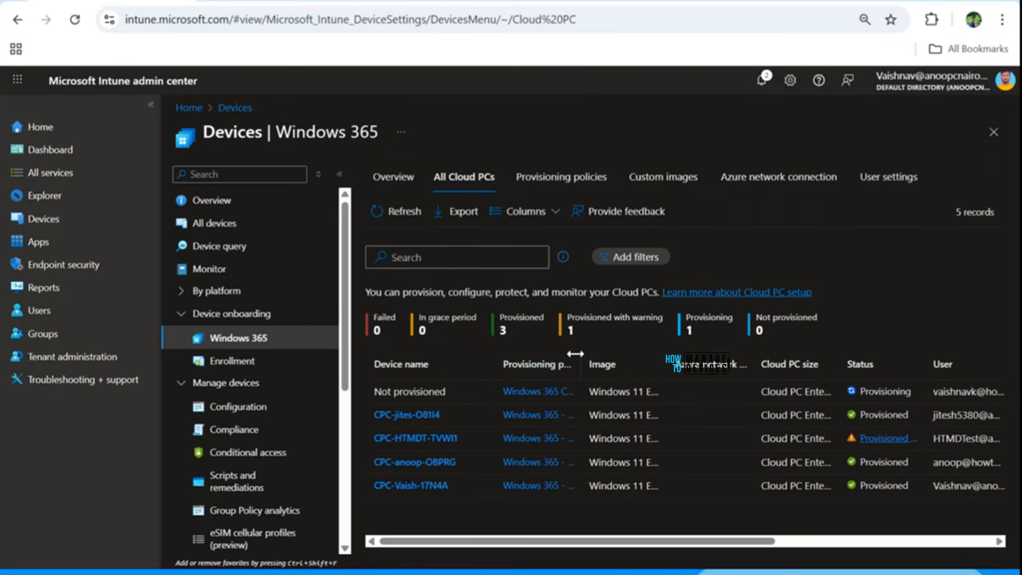
{"action": "mouse_move", "coordinate": [580, 354]}
{"action": "left_mouse_down"}
{"action": "mouse_move", "coordinate": [670, 347]}
{"action": "mouse_move", "coordinate": [576, 349]}
{"action": "left_mouse_up"}
{"action": "mouse_move", "coordinate": [221, 1]}
Step: Leave the browser, switch to the Microsoft Store and search for Windows App
{"action": "left_click", "coordinate": [929, 0]}
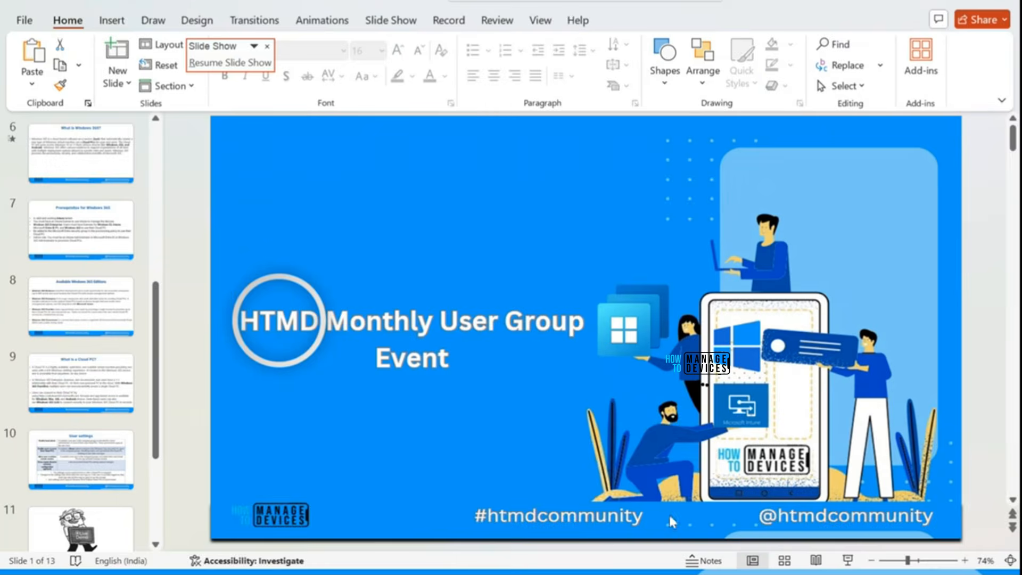
{"action": "left_click", "coordinate": [654, 571]}
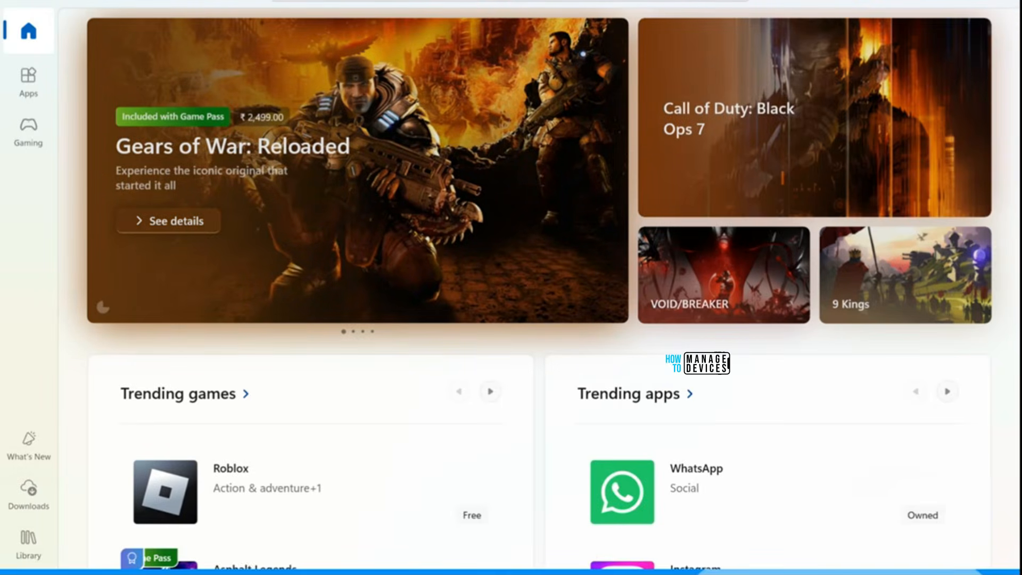
{"action": "left_click", "coordinate": [509, 0]}
{"action": "type", "text": "windo"}
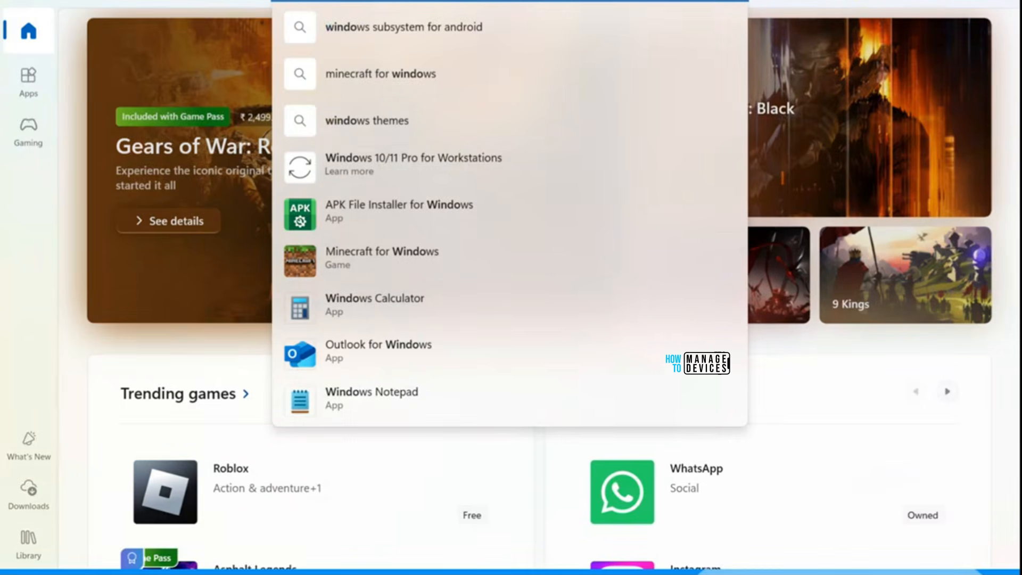
{"action": "key", "text": "BackSpace"}
{"action": "key", "text": "BackSpace"}
{"action": "key", "text": "BackSpace"}
{"action": "key", "text": "BackSpace"}
{"action": "key", "text": "BackSpace"}
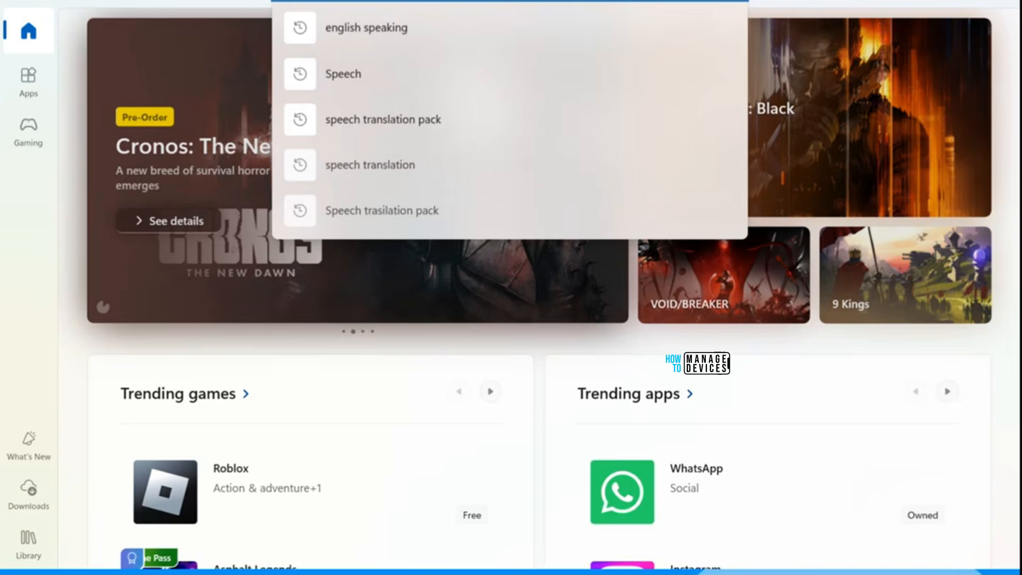
{"action": "type", "text": "windows"}
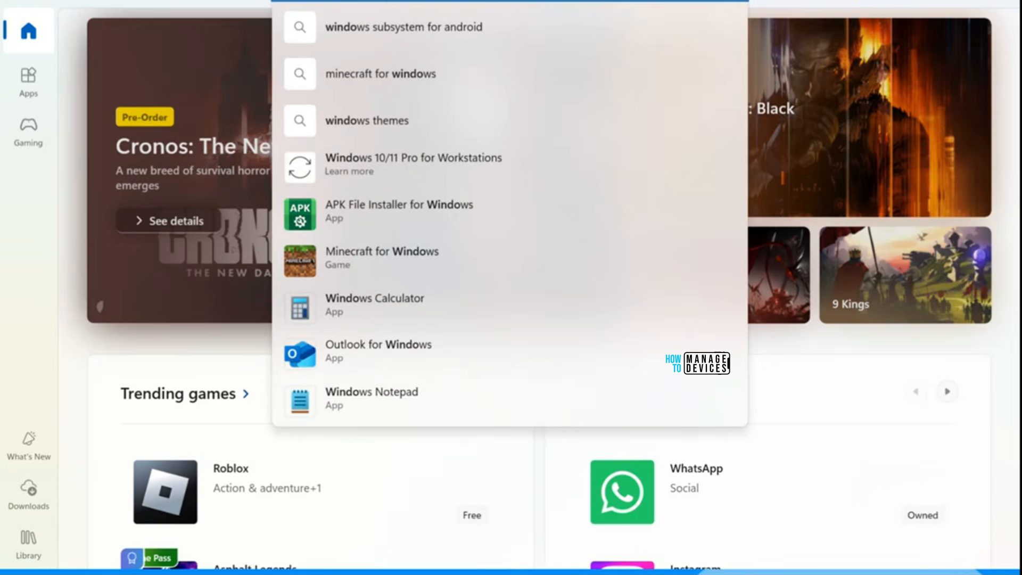
{"action": "type", "text": " a"}
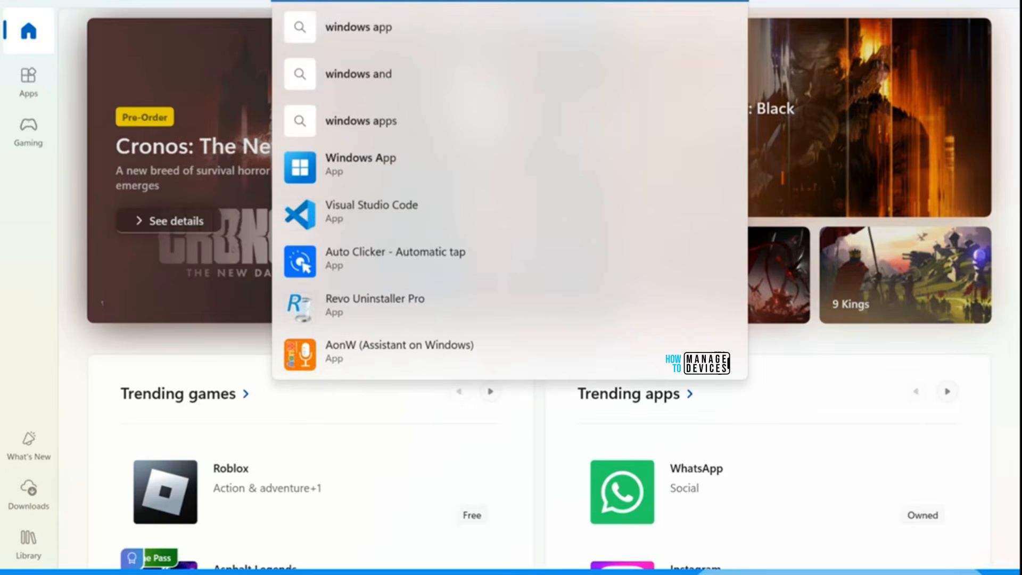
Step: Open the Windows App store page, launch the app and maximize its window
{"action": "left_click", "coordinate": [378, 165]}
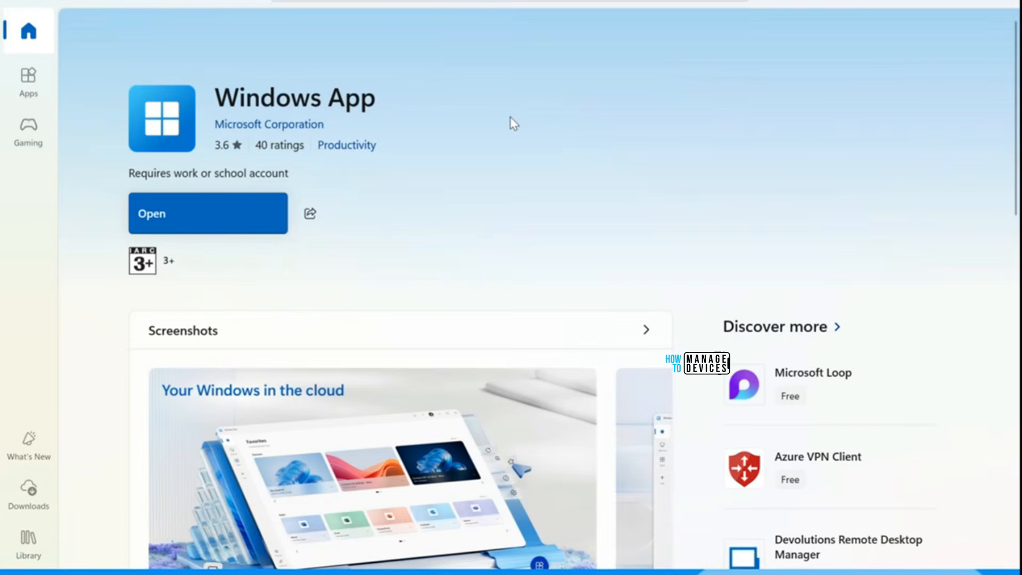
{"action": "left_click", "coordinate": [184, 209]}
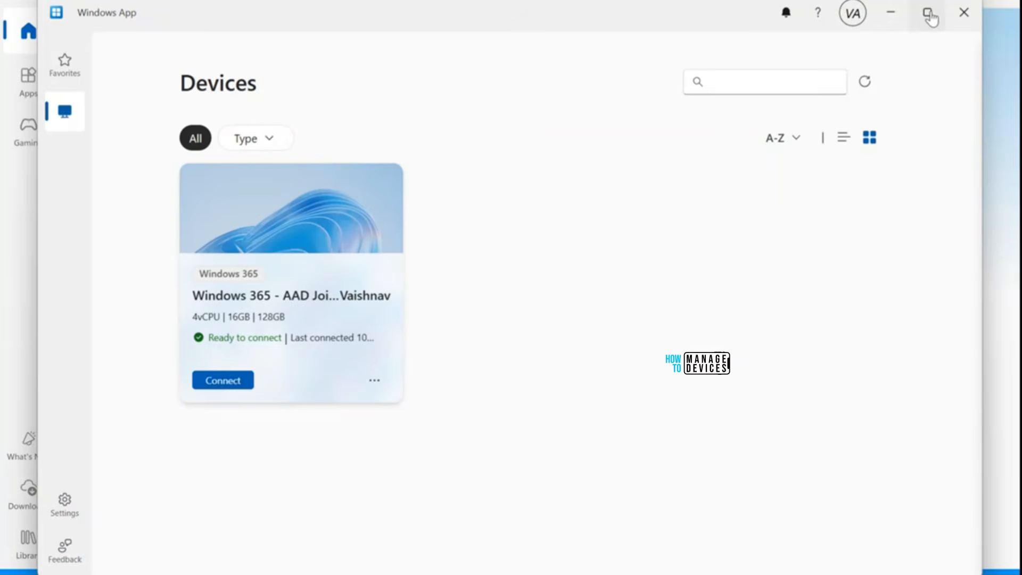
{"action": "left_click", "coordinate": [926, 13]}
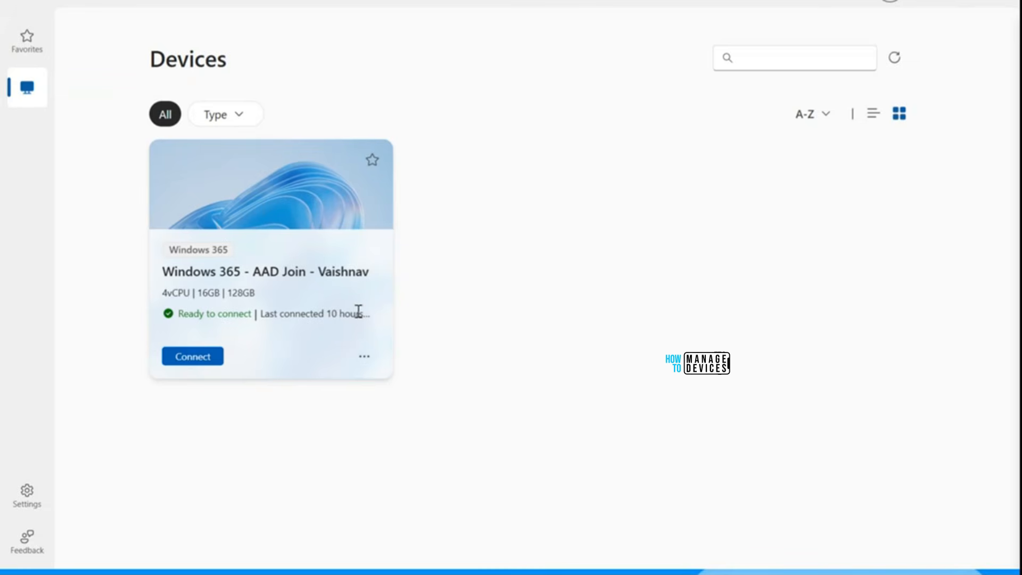
Step: Review the Reset option of the Windows 365 - AAD Join Cloud PC, tick its confirmation, and cancel without resetting
{"action": "left_click", "coordinate": [364, 358]}
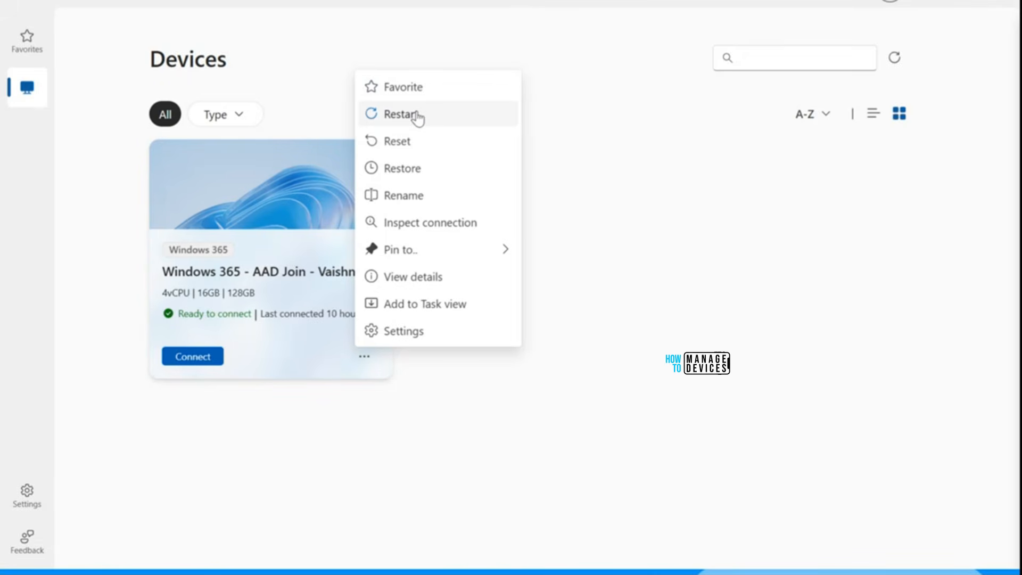
{"action": "left_click", "coordinate": [415, 142]}
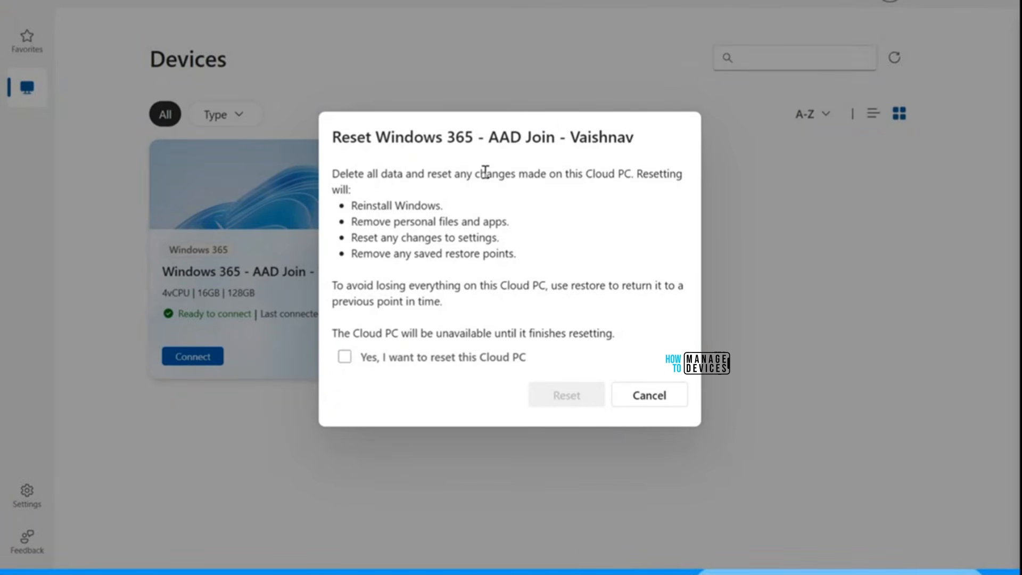
{"action": "left_click", "coordinate": [343, 360]}
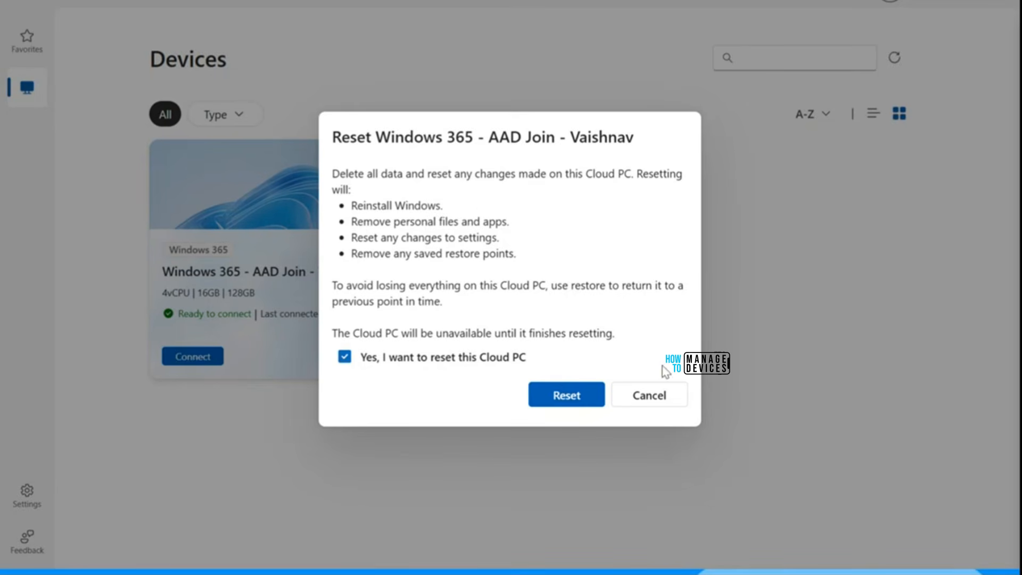
{"action": "left_click", "coordinate": [660, 394]}
Step: Review the Cloud PC's Restore option, tick its confirmation, look through the available restore points, and cancel without restoring
{"action": "left_click", "coordinate": [365, 357]}
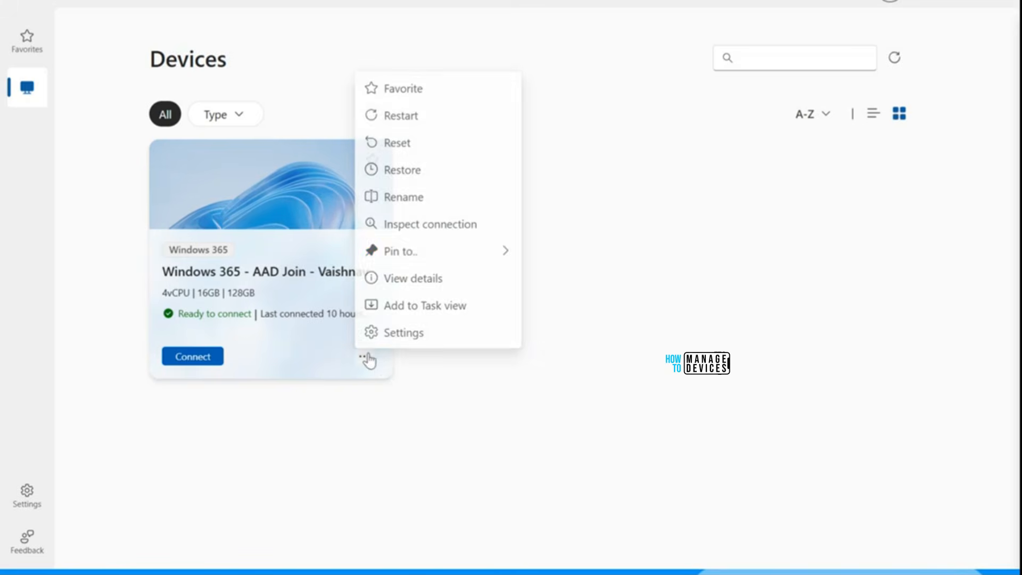
{"action": "left_click", "coordinate": [396, 169]}
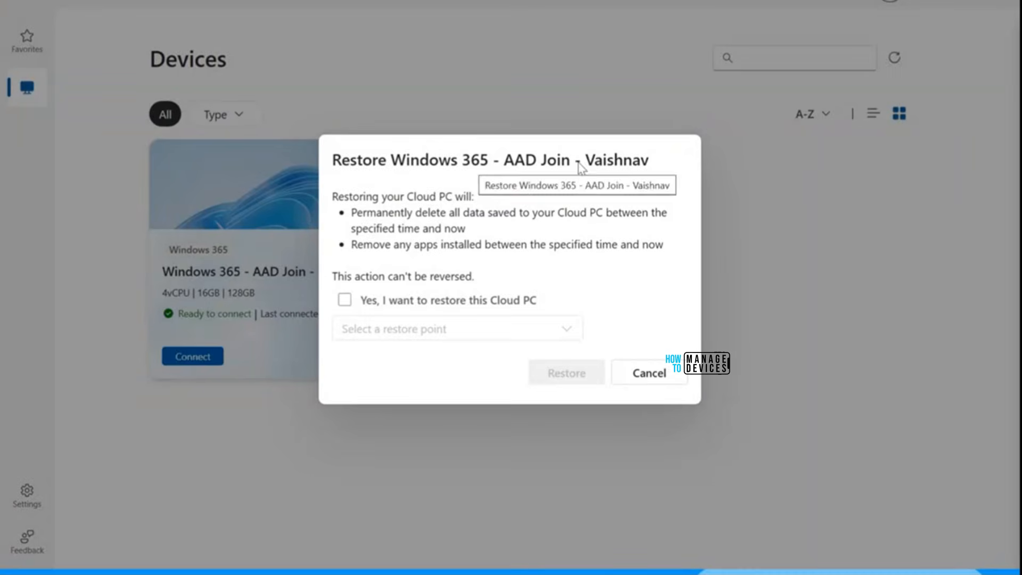
{"action": "left_click", "coordinate": [345, 303]}
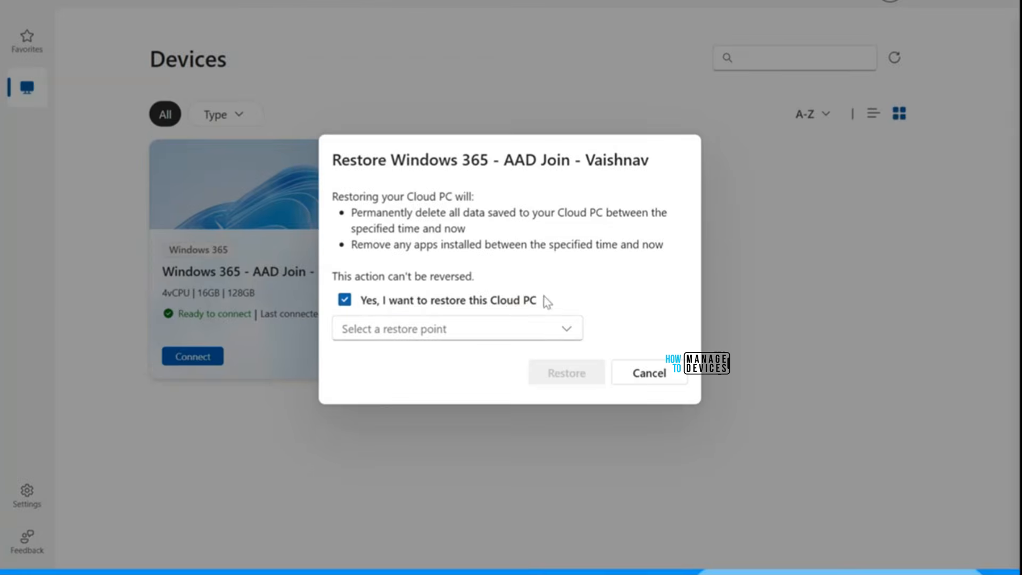
{"action": "left_click", "coordinate": [523, 325]}
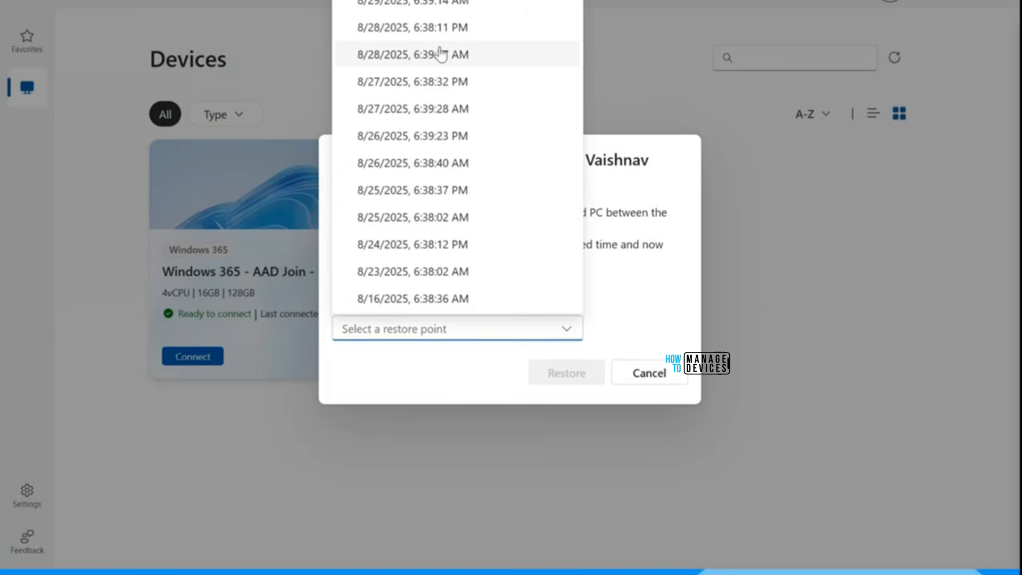
{"action": "left_click", "coordinate": [635, 293]}
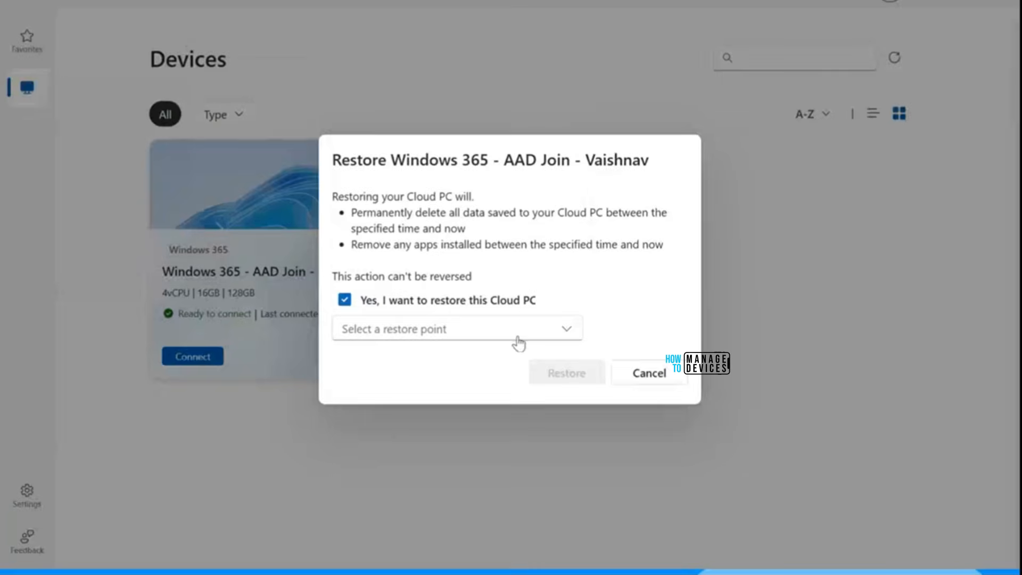
{"action": "left_click", "coordinate": [518, 340]}
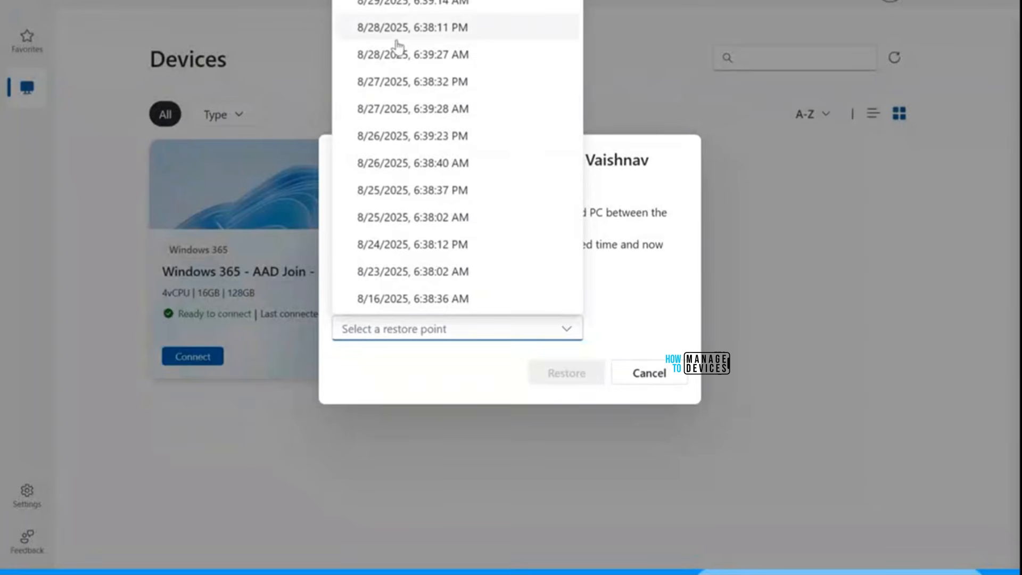
{"action": "left_click", "coordinate": [636, 50]}
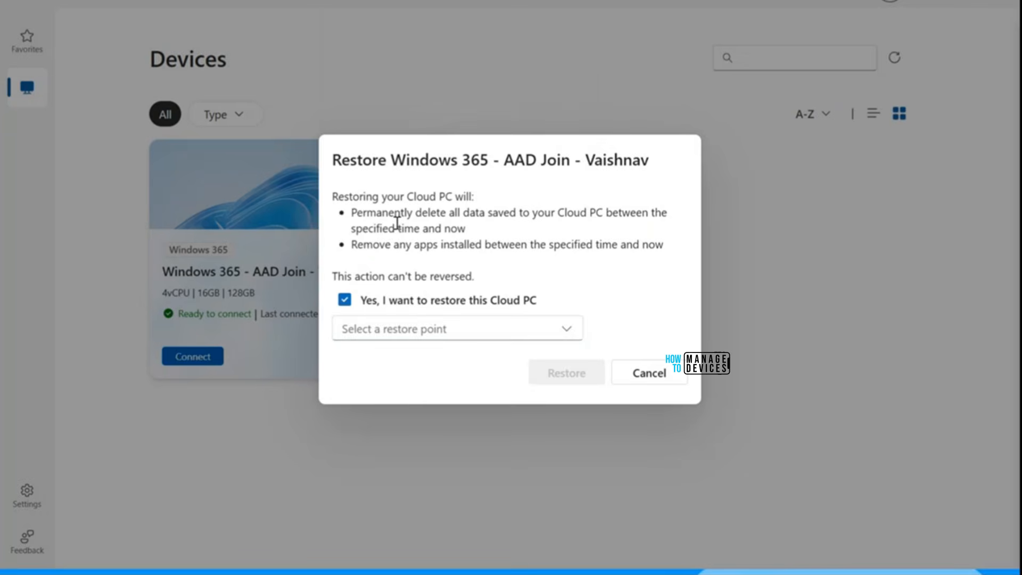
{"action": "left_click", "coordinate": [660, 372]}
Step: View the Rename dialog with its naming rules for the Cloud PC, and cancel without changing the name
{"action": "left_click", "coordinate": [365, 357]}
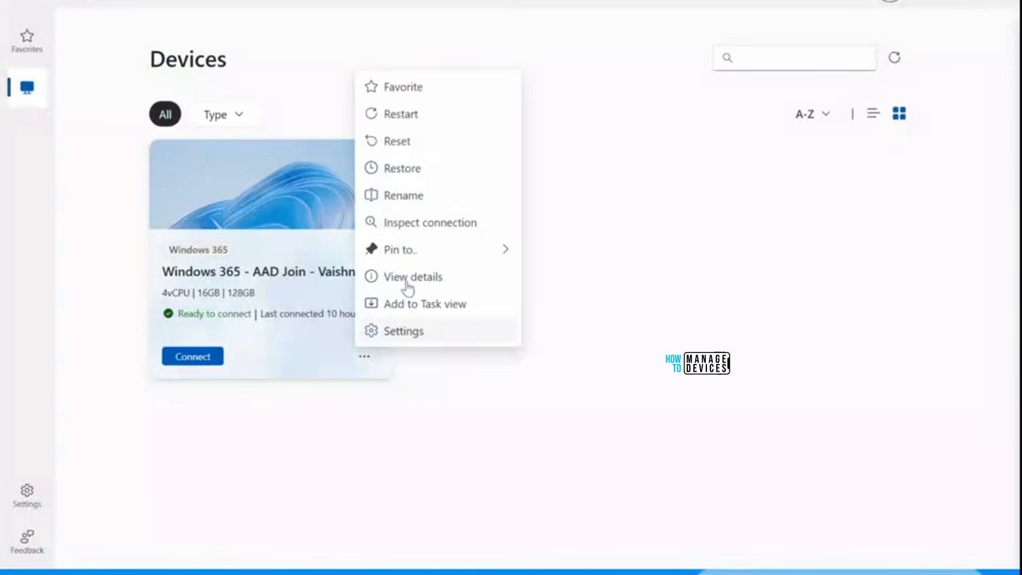
{"action": "left_click", "coordinate": [404, 193]}
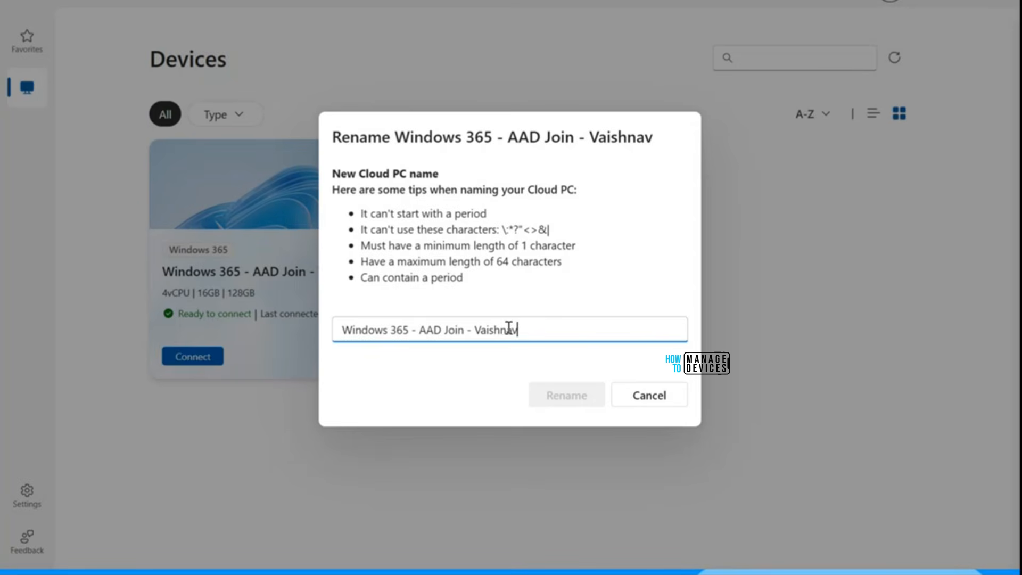
{"action": "left_click", "coordinate": [657, 399]}
Step: Review the Cloud PC's Inspect connection option, tick its confirmation, and cancel without running the inspection
{"action": "left_click", "coordinate": [364, 362]}
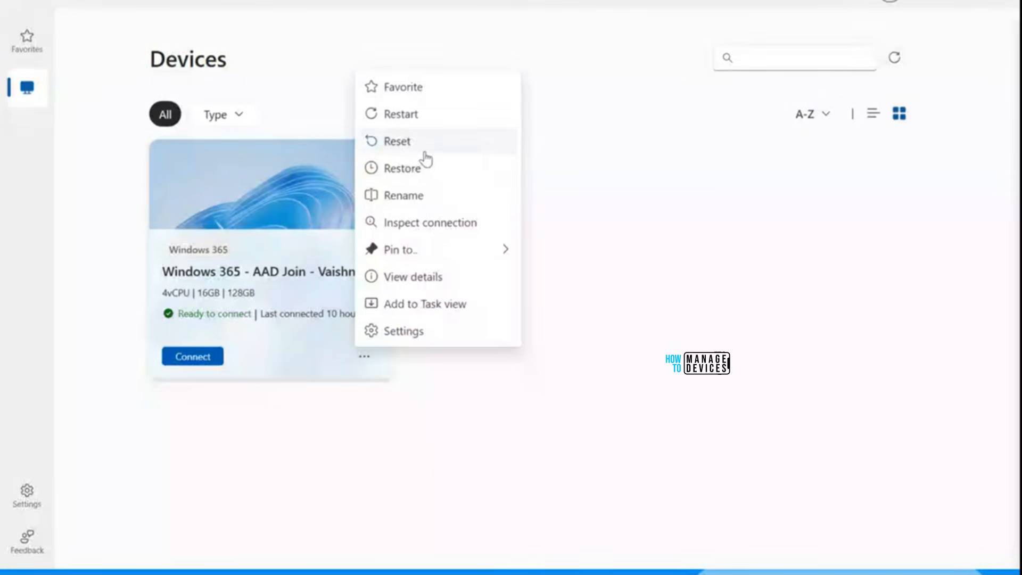
{"action": "left_click", "coordinate": [425, 229]}
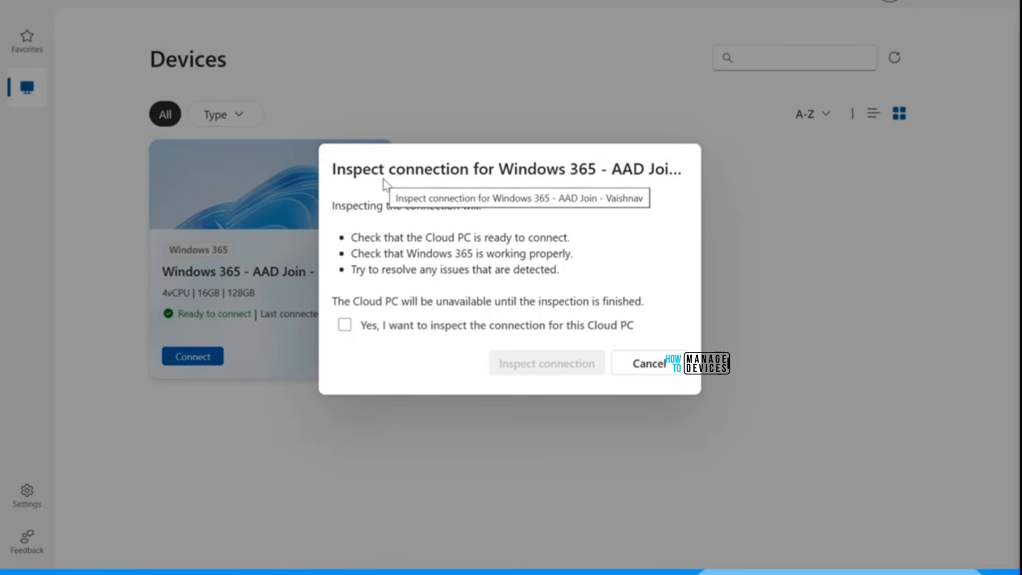
{"action": "left_click", "coordinate": [345, 326]}
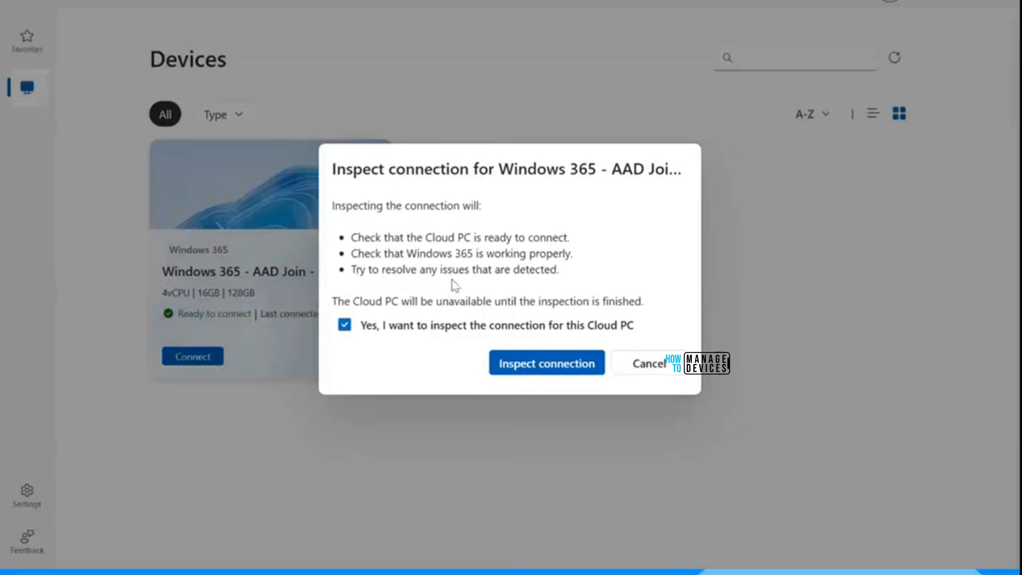
{"action": "left_click", "coordinate": [660, 365]}
Step: Check the Cloud PC's pinning options, view its details including the Cloud PC name, and close them
{"action": "left_click", "coordinate": [363, 356]}
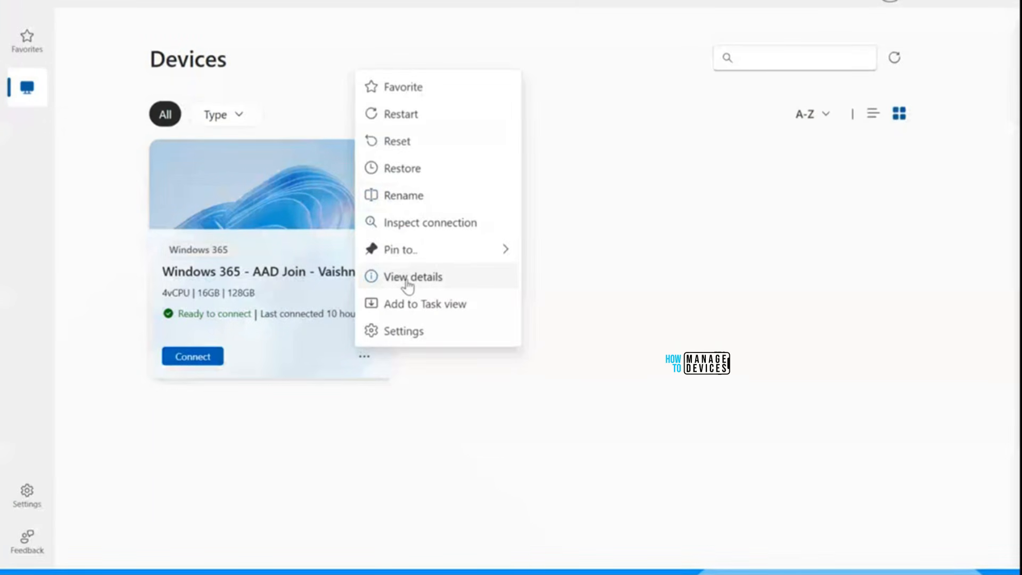
{"action": "mouse_move", "coordinate": [490, 251]}
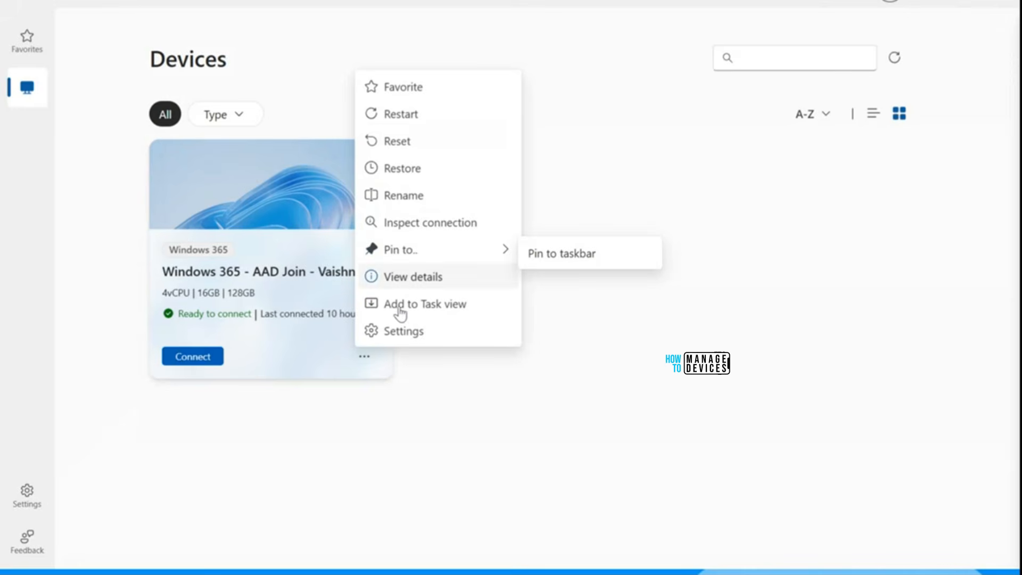
{"action": "left_click", "coordinate": [400, 277]}
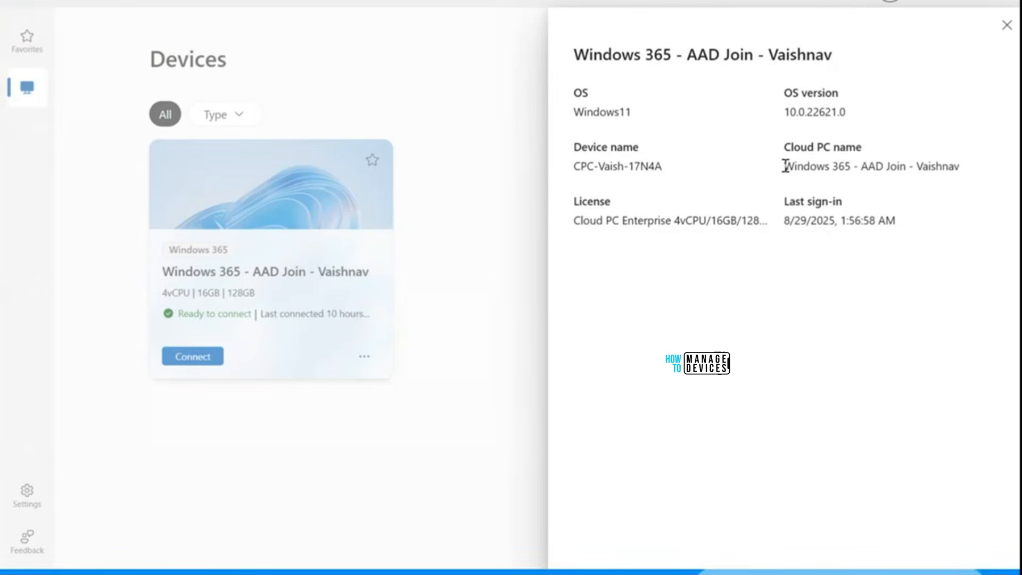
{"action": "left_click_drag", "start_coordinate": [784, 166], "coordinate": [956, 166]}
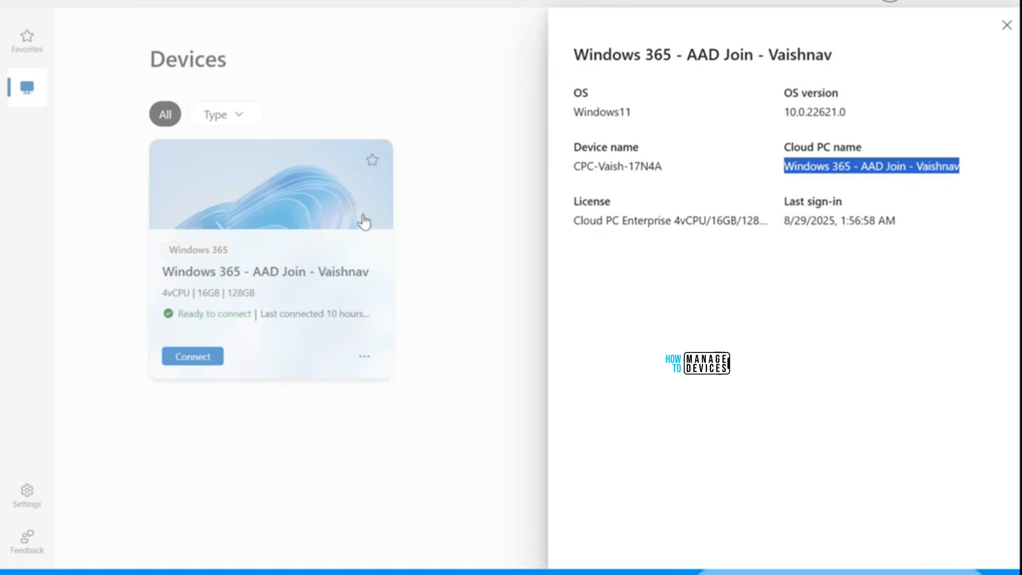
{"action": "left_click", "coordinate": [653, 290]}
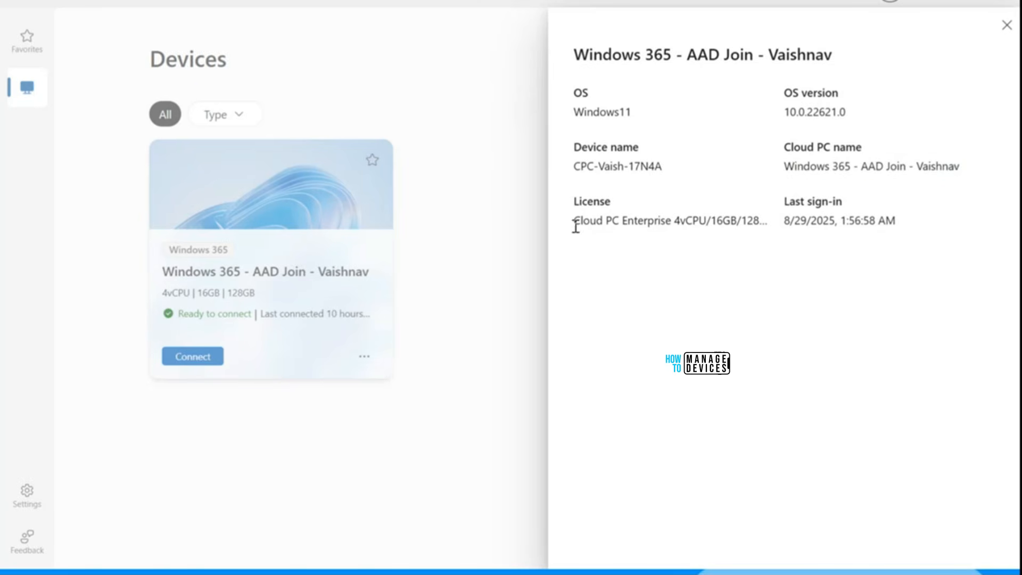
{"action": "left_click", "coordinate": [1006, 25]}
Step: Add the Cloud PC to Task view and try switching to it from the local desktop
{"action": "left_click", "coordinate": [365, 356]}
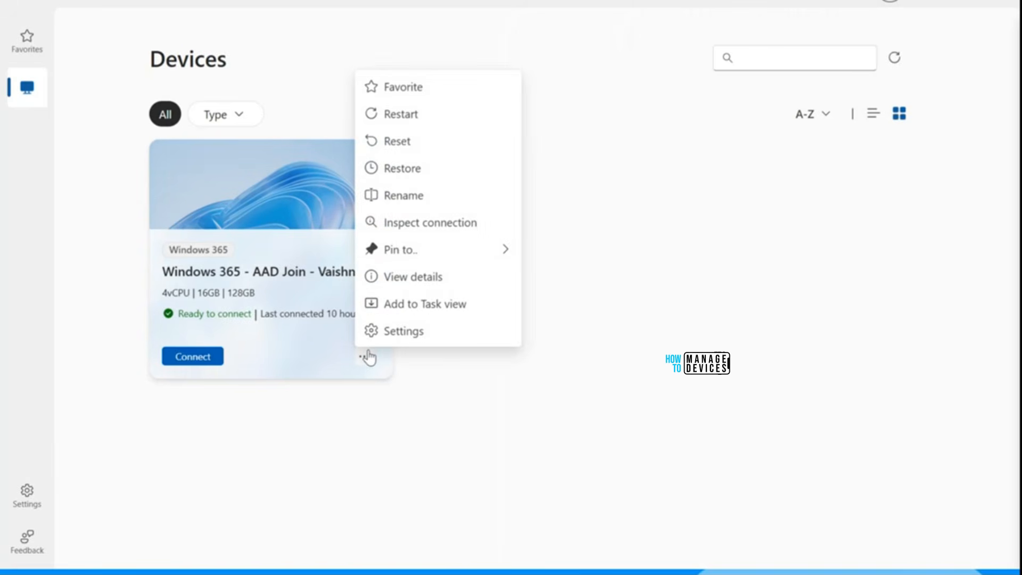
{"action": "left_click", "coordinate": [399, 308]}
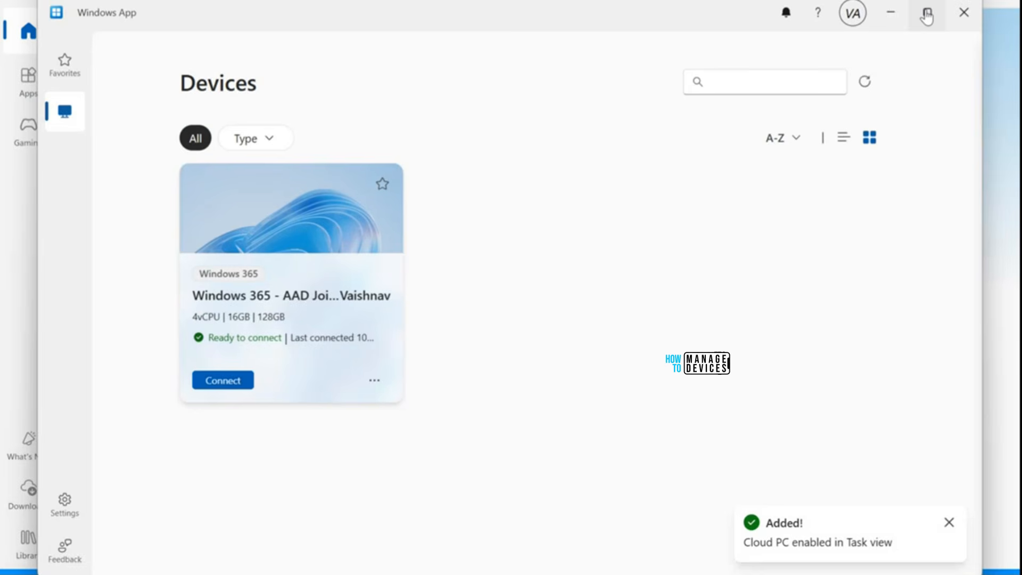
{"action": "left_click", "coordinate": [892, 16]}
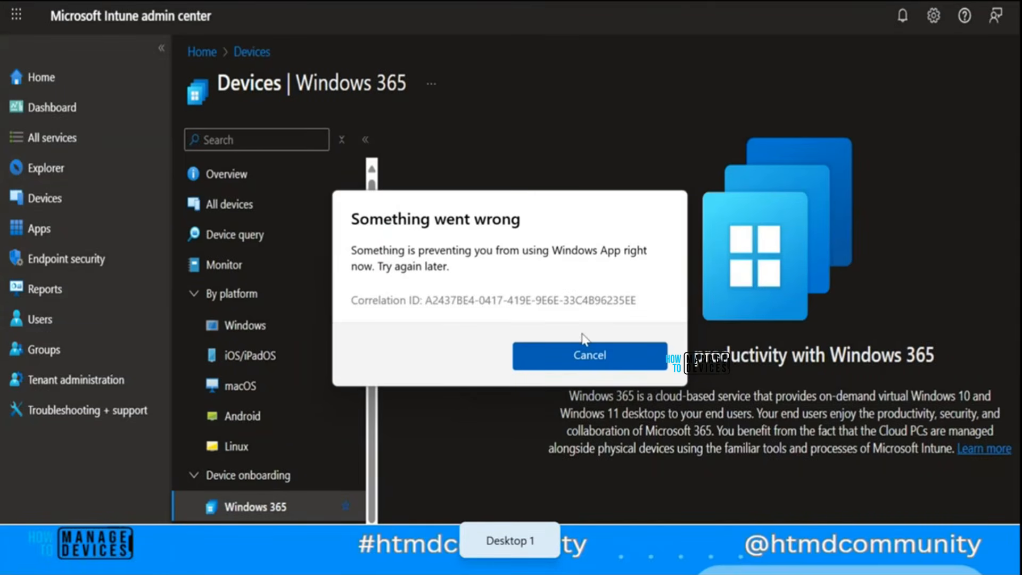
{"action": "left_click", "coordinate": [586, 352]}
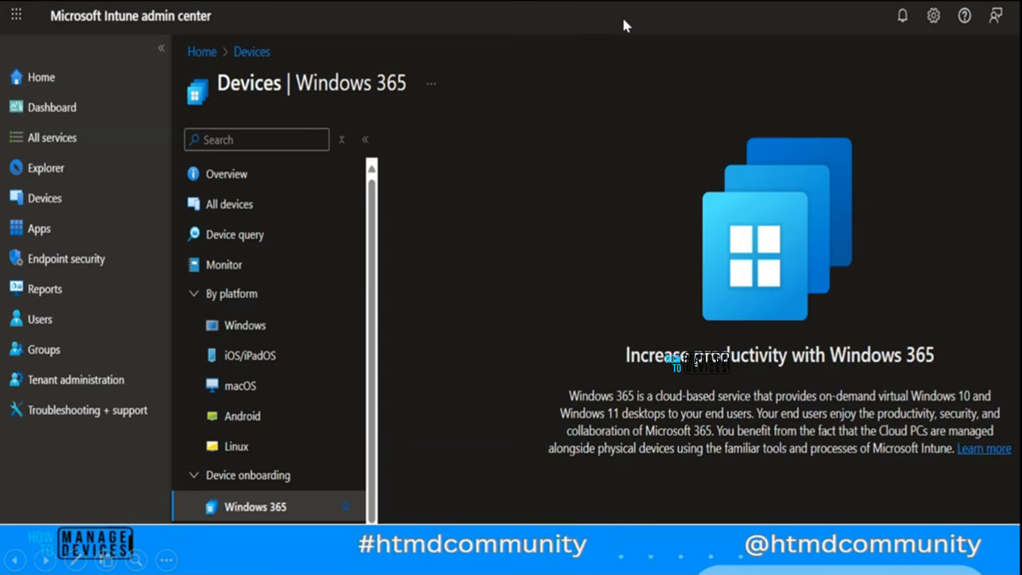
{"action": "key", "text": "Escape"}
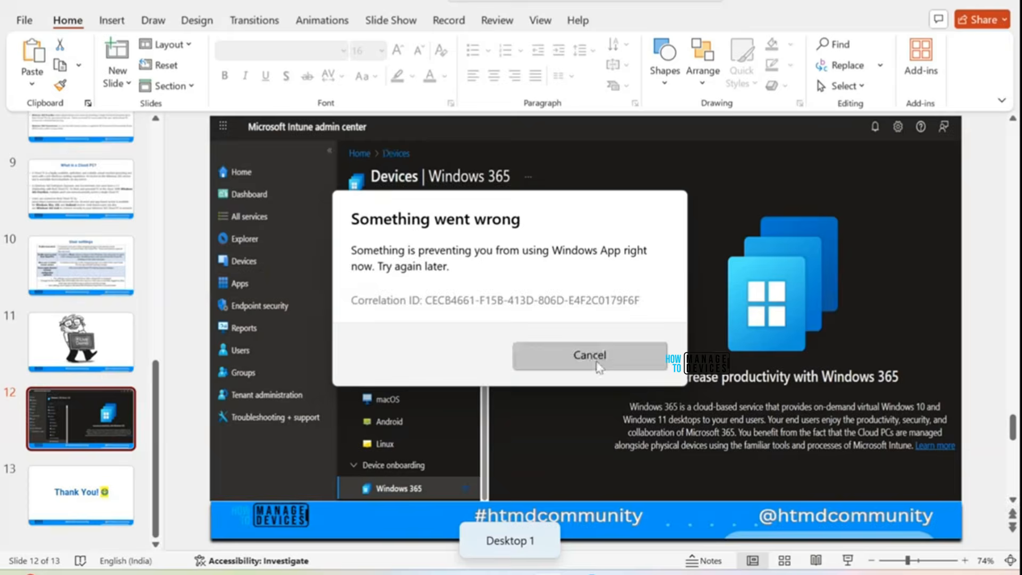
{"action": "left_click", "coordinate": [596, 362]}
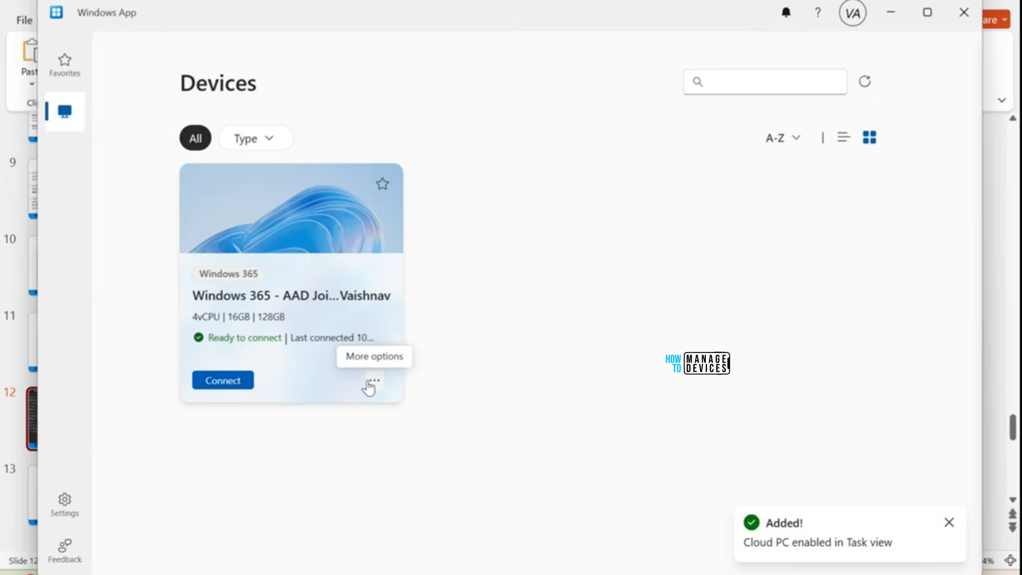
Step: Remove the Cloud PC from Task view
{"action": "left_click", "coordinate": [370, 386]}
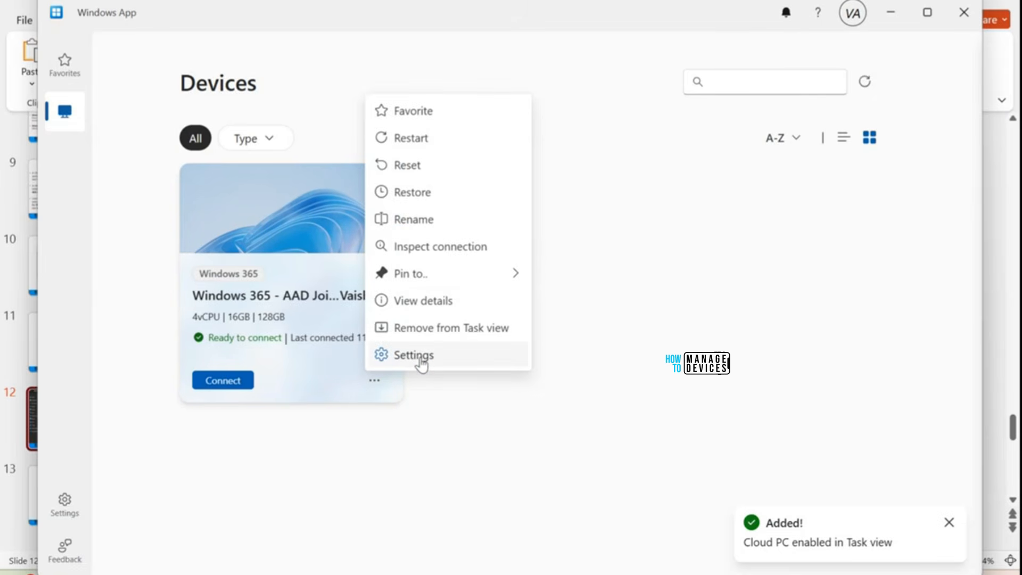
{"action": "left_click", "coordinate": [433, 329]}
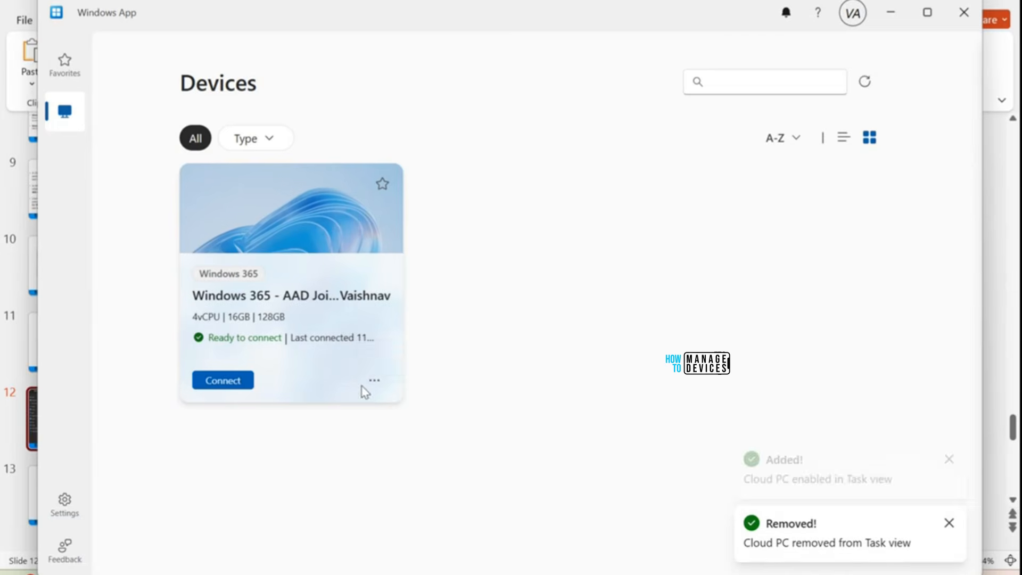
Step: In the Cloud PC's display settings, turn off the defaults and set the display configuration to Select displays
{"action": "left_click", "coordinate": [373, 380]}
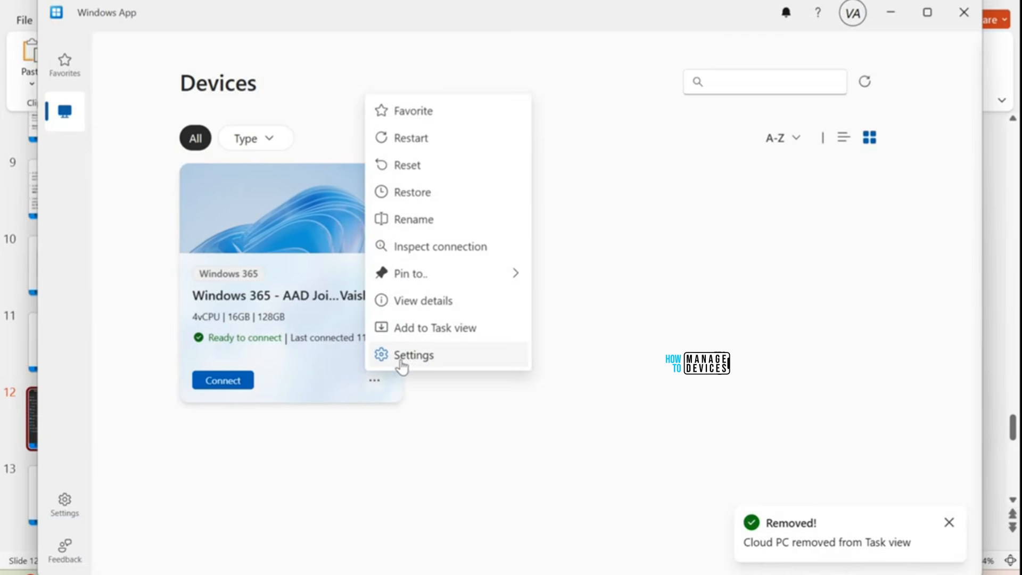
{"action": "left_click", "coordinate": [448, 361]}
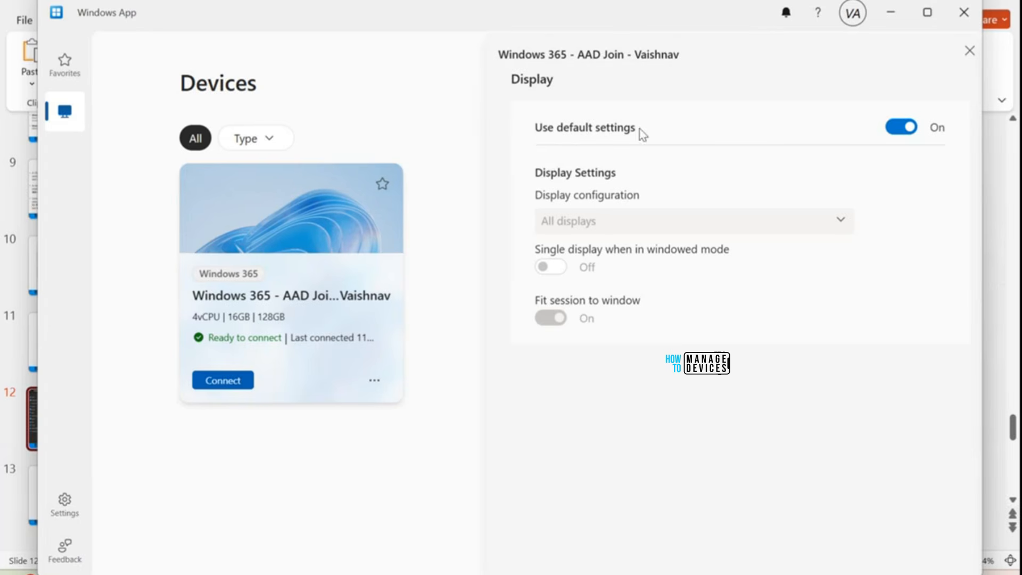
{"action": "left_click", "coordinate": [903, 124]}
{"action": "left_click", "coordinate": [582, 219]}
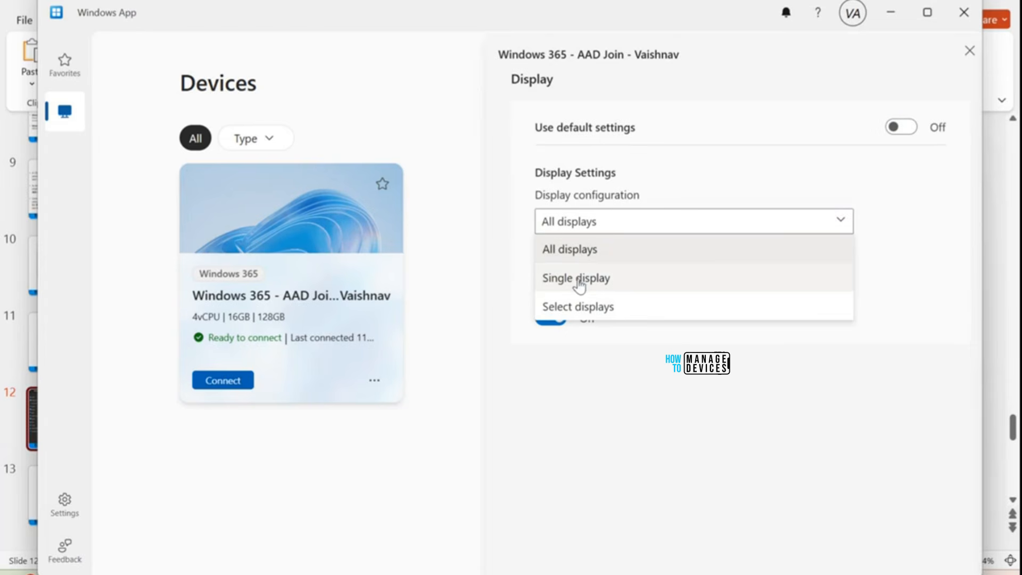
{"action": "left_click", "coordinate": [598, 311]}
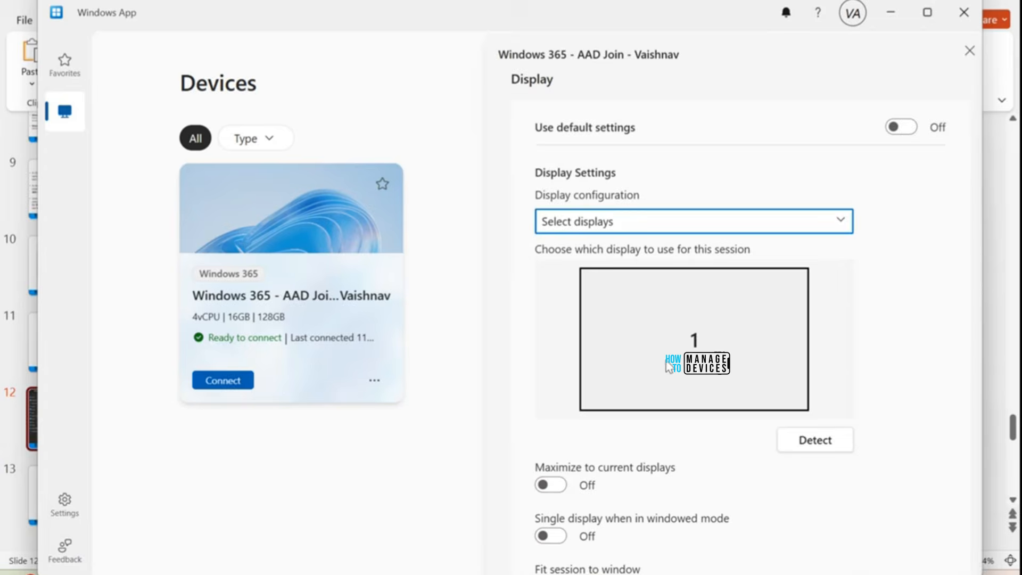
{"action": "scroll", "coordinate": [671, 378], "scroll_direction": "down", "scroll_amount": 1}
{"action": "scroll", "coordinate": [686, 341], "scroll_direction": "up", "scroll_amount": 1}
Step: Set the display configuration back to All displays, turn Use default settings on, and close the settings
{"action": "left_click", "coordinate": [673, 223]}
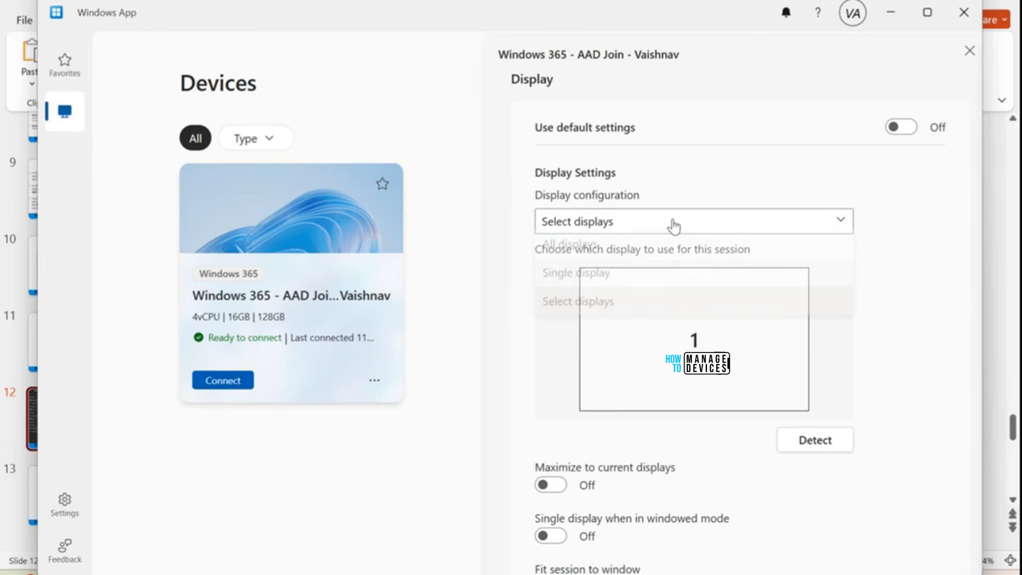
{"action": "left_click", "coordinate": [631, 249]}
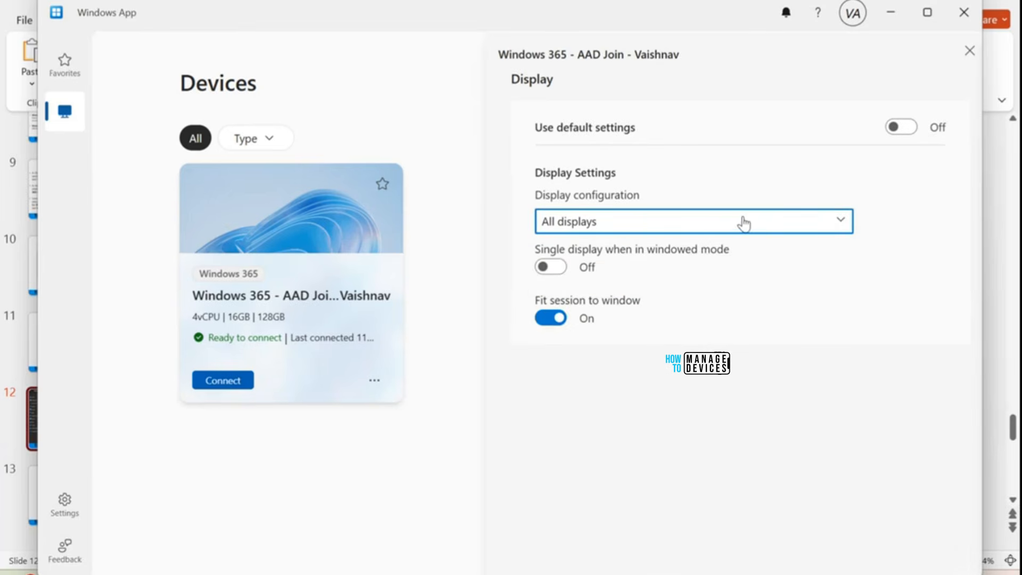
{"action": "left_click", "coordinate": [901, 131]}
{"action": "left_click", "coordinate": [968, 51]}
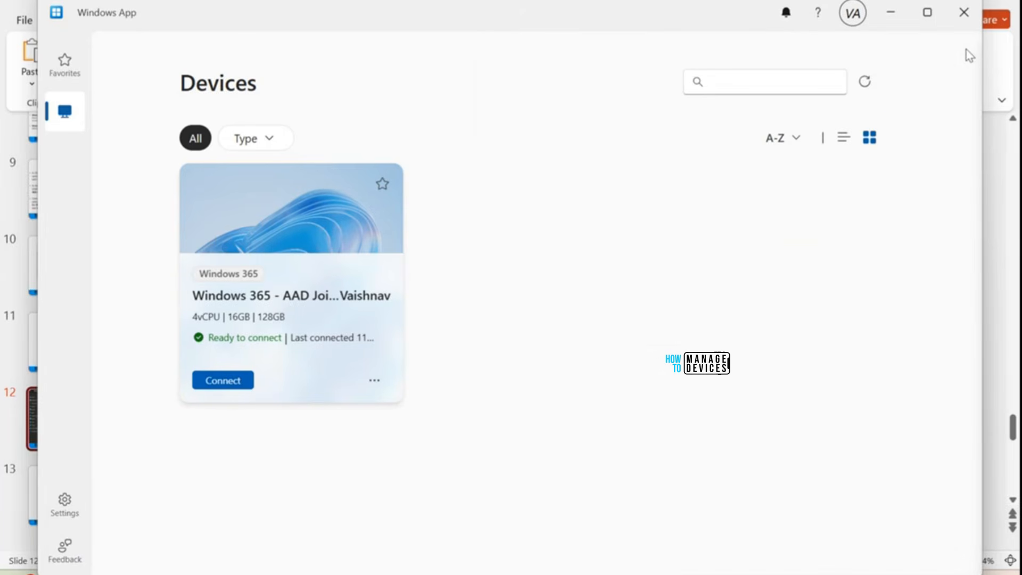
Step: Connect to the Windows 365 Cloud PC and show the pinned apps in its Start menu
{"action": "left_click", "coordinate": [224, 380]}
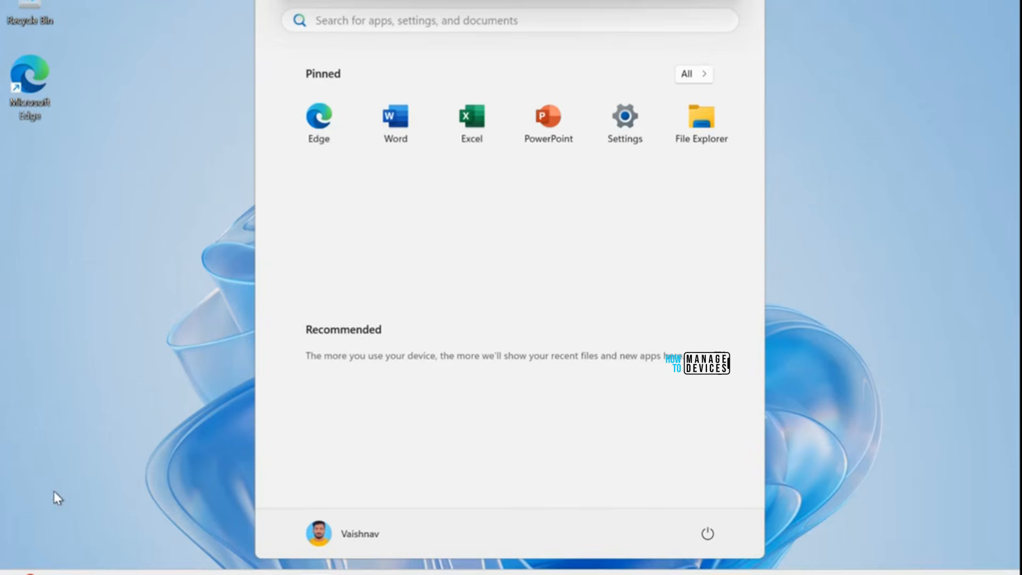
{"action": "left_click", "coordinate": [909, 129]}
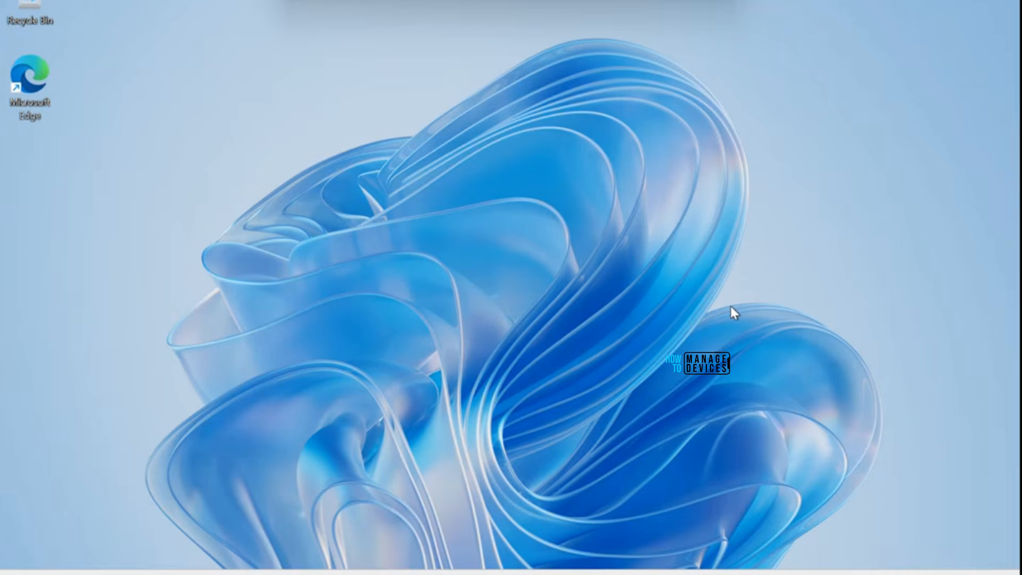
{"action": "key", "text": "super"}
Step: Search for Run on the Cloud PC and use it to open Programs and Features
{"action": "key", "text": "super"}
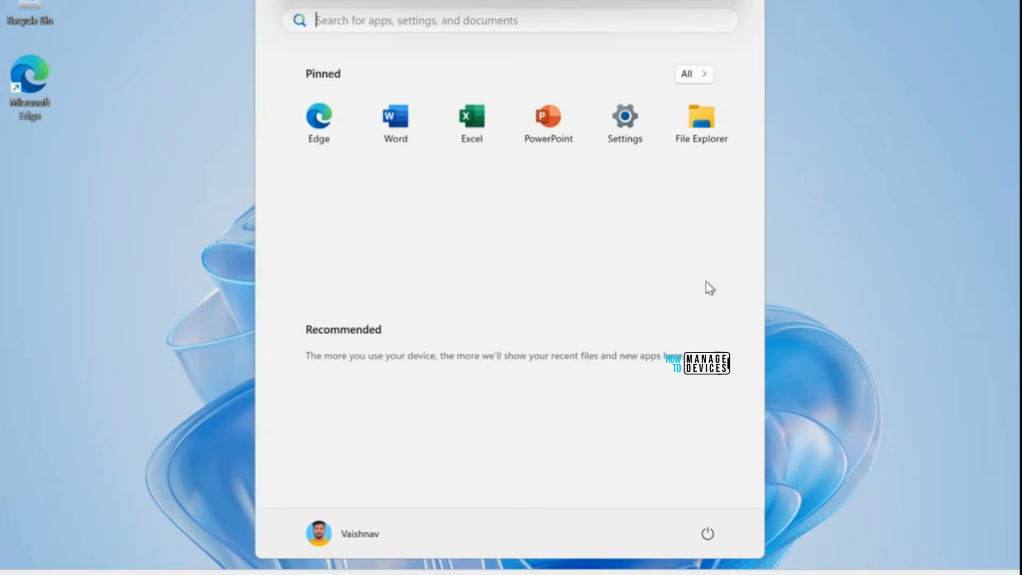
{"action": "key", "text": "super"}
{"action": "key", "text": "super"}
{"action": "type", "text": "run"}
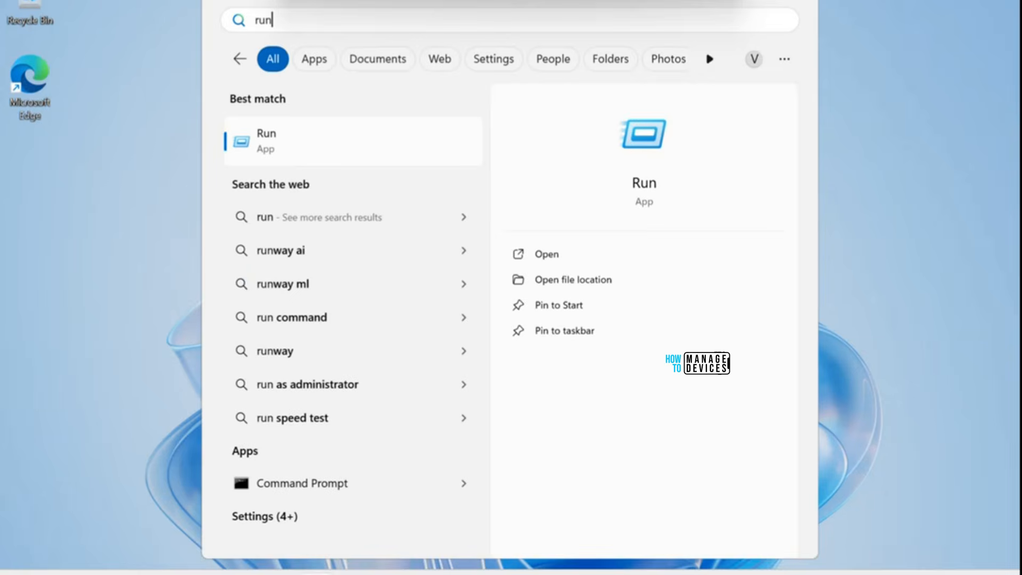
{"action": "key", "text": "Return"}
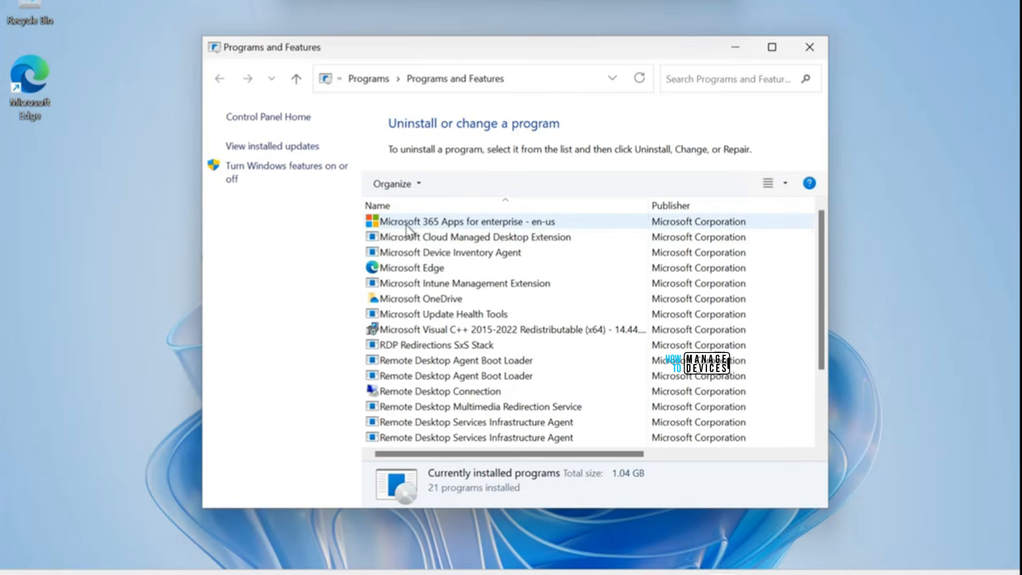
Step: Examine the installed programs, including Microsoft 365 Apps for enterprise and the Remote Desktop components, and minimize the window
{"action": "left_click", "coordinate": [437, 226]}
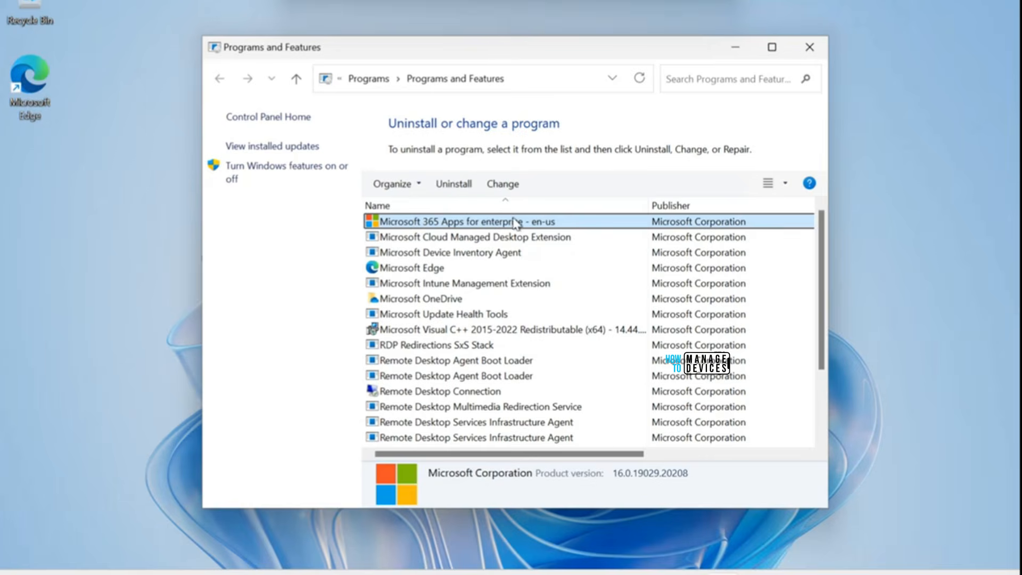
{"action": "scroll", "coordinate": [456, 327], "scroll_direction": "down", "scroll_amount": 2}
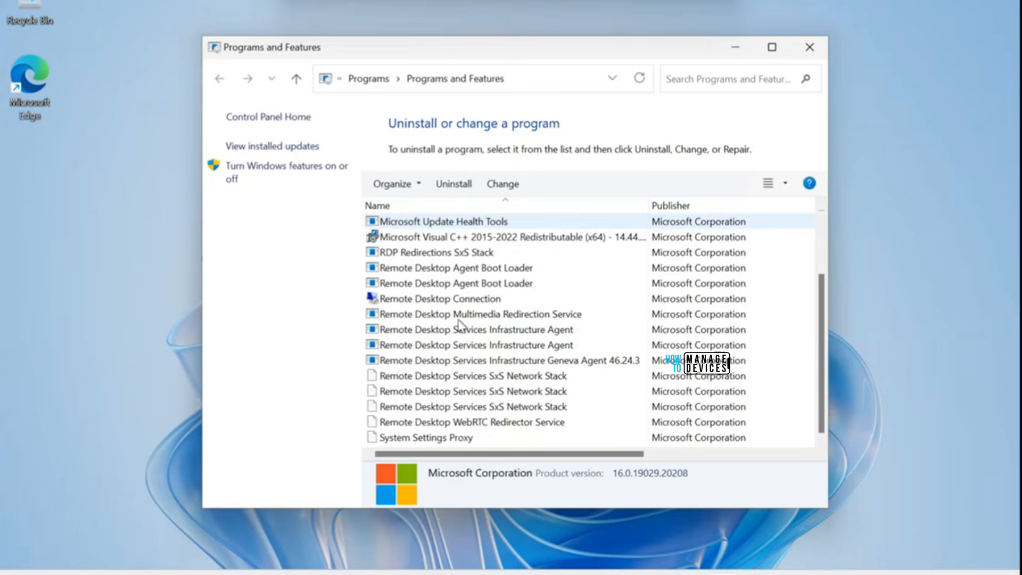
{"action": "scroll", "coordinate": [463, 333], "scroll_direction": "up", "scroll_amount": 2}
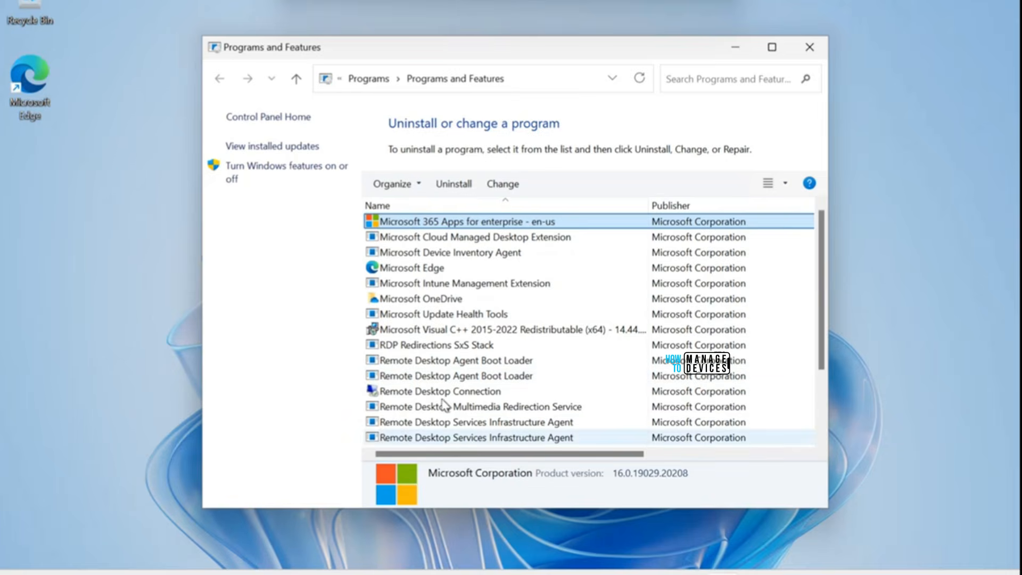
{"action": "left_click", "coordinate": [737, 49]}
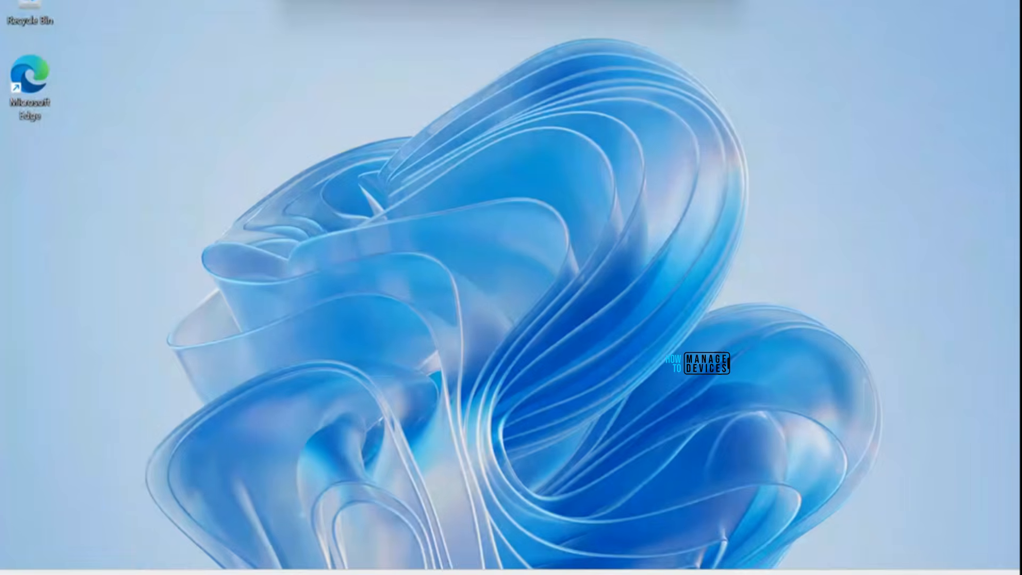
Step: Open Settings on the Cloud PC and show the Access work or school page under Accounts
{"action": "key", "text": "super"}
{"action": "left_click", "coordinate": [838, 334]}
{"action": "key", "text": "super"}
{"action": "left_click", "coordinate": [633, 133]}
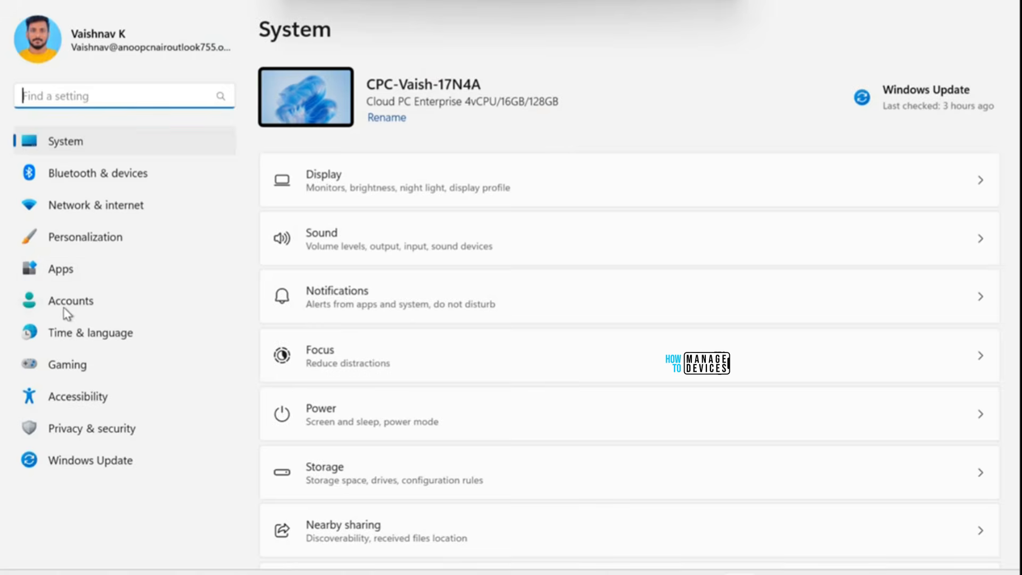
{"action": "left_click", "coordinate": [68, 311]}
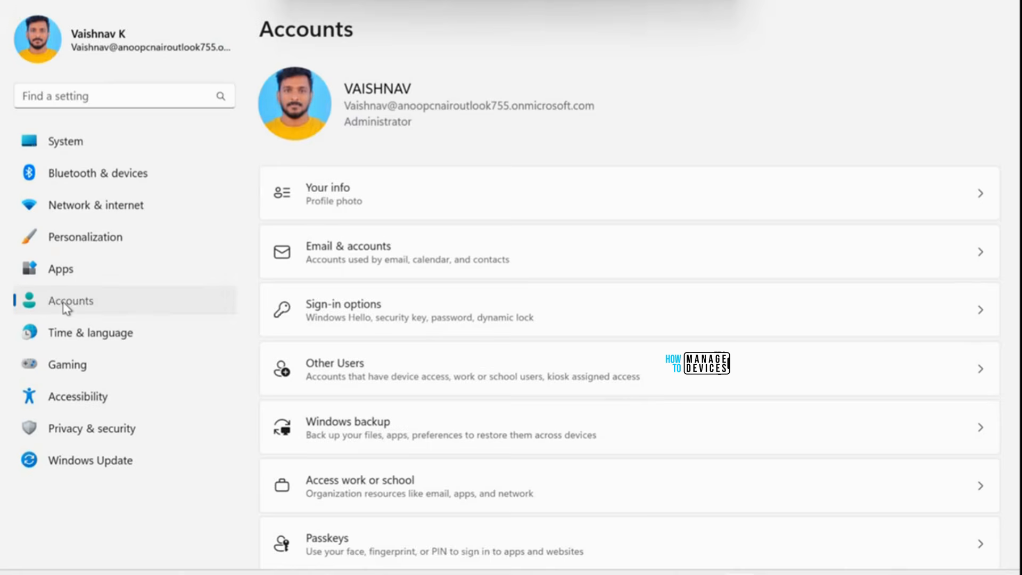
{"action": "left_click", "coordinate": [346, 493]}
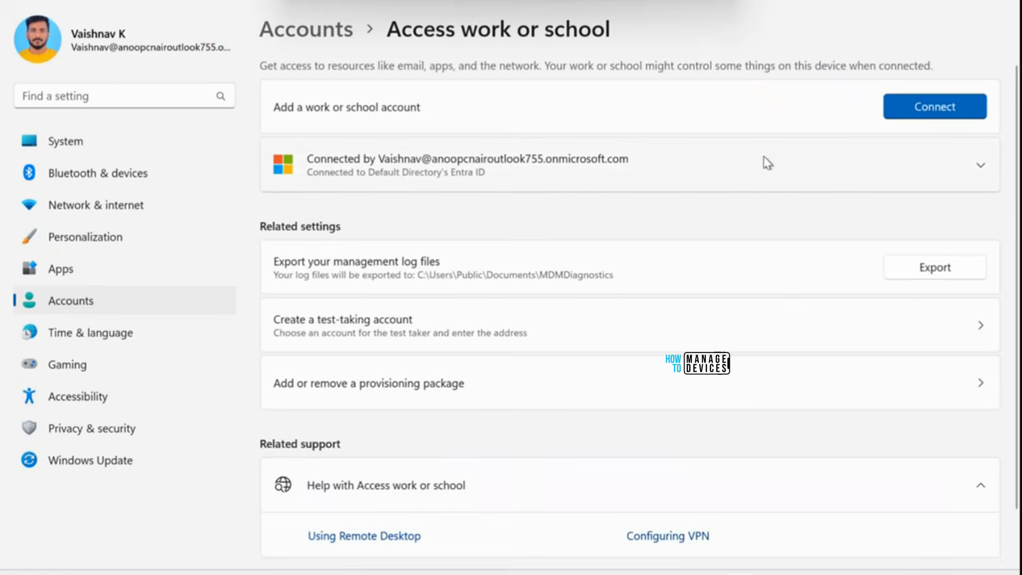
Step: Open the management info of the connected work or school account, sync the device, and review the managed policies and applications
{"action": "left_click", "coordinate": [983, 168]}
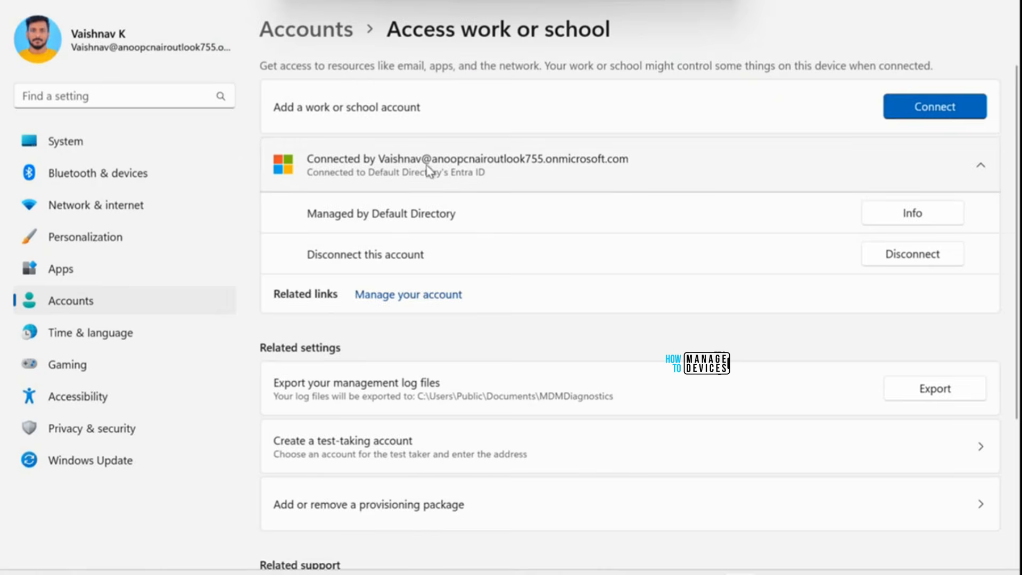
{"action": "left_click", "coordinate": [906, 216]}
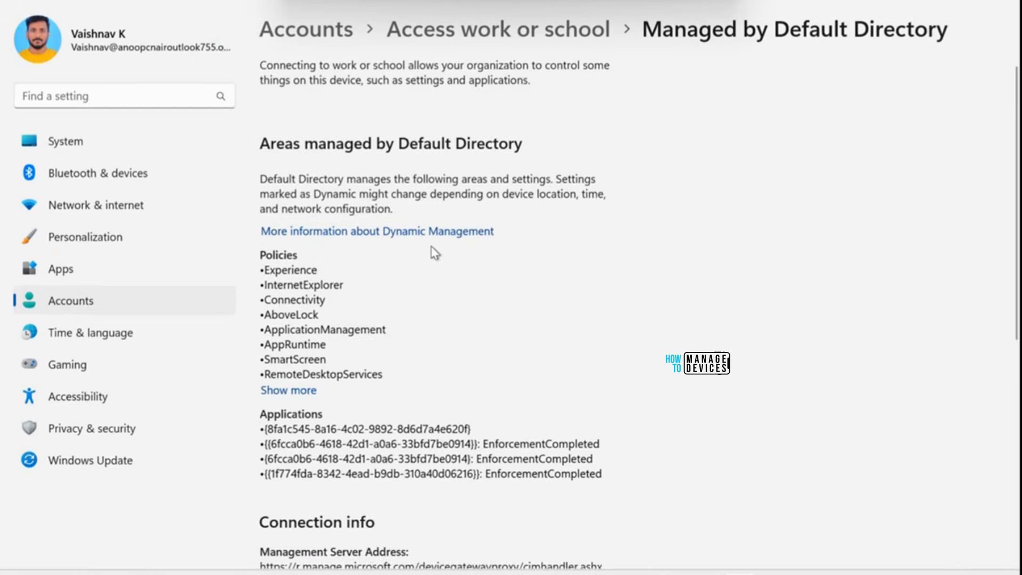
{"action": "scroll", "coordinate": [347, 374], "scroll_direction": "down", "scroll_amount": 2}
{"action": "scroll", "coordinate": [347, 374], "scroll_direction": "down", "scroll_amount": 4}
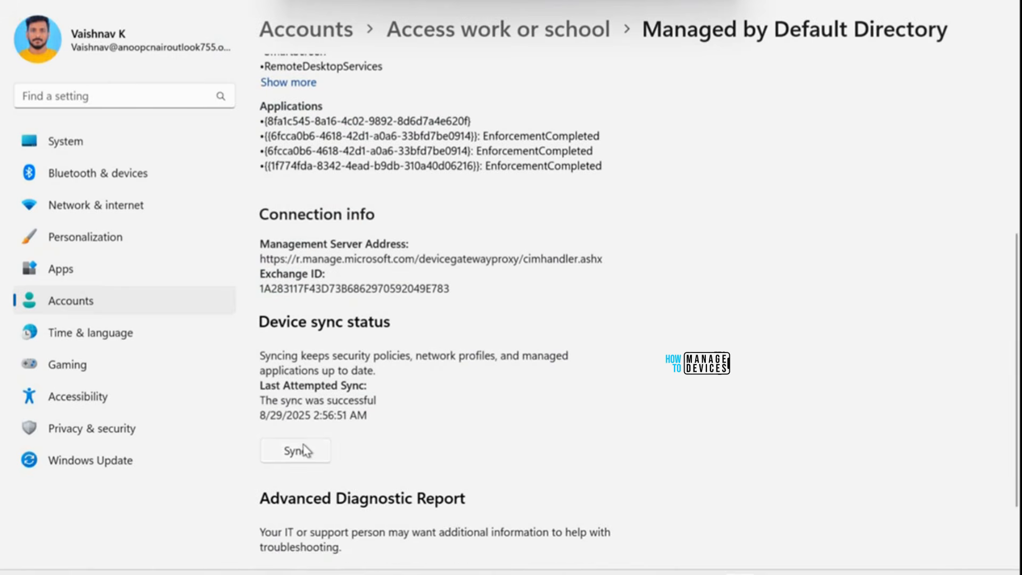
{"action": "left_click", "coordinate": [304, 450]}
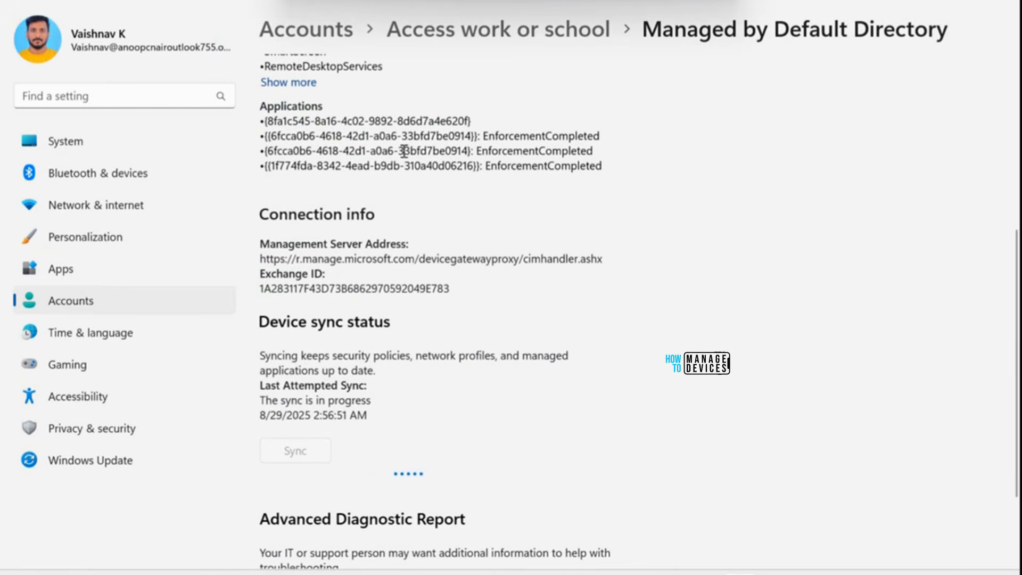
{"action": "scroll", "coordinate": [386, 234], "scroll_direction": "up", "scroll_amount": 5}
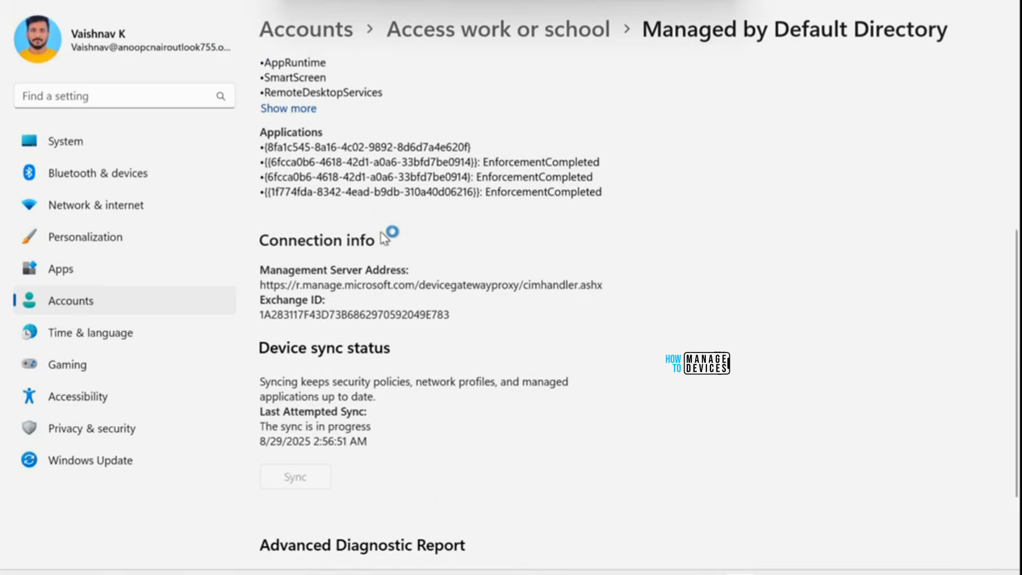
{"action": "scroll", "coordinate": [386, 234], "scroll_direction": "up", "scroll_amount": 1}
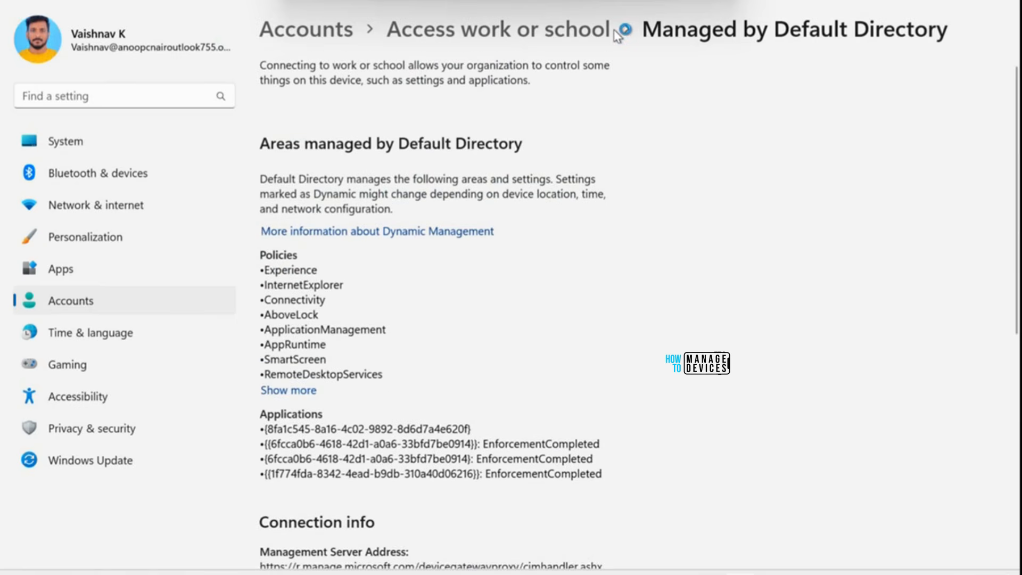
Step: Minimize the Cloud PC and Windows App windows, switch to the Intune admin center in Chrome, and refresh the list of all Cloud PCs
{"action": "left_click", "coordinate": [637, 1]}
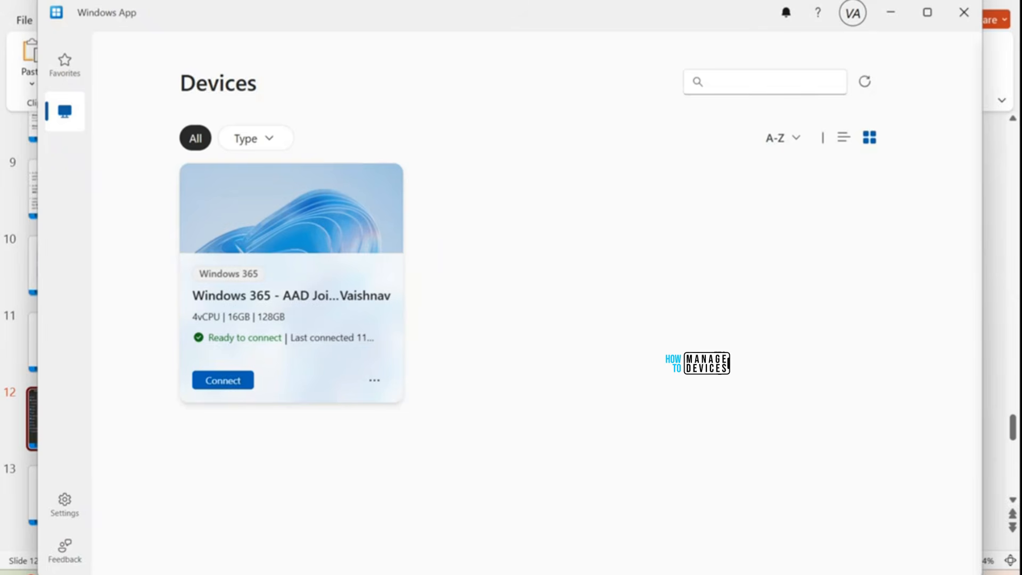
{"action": "left_click", "coordinate": [897, 16]}
{"action": "key", "text": "alt+Tab"}
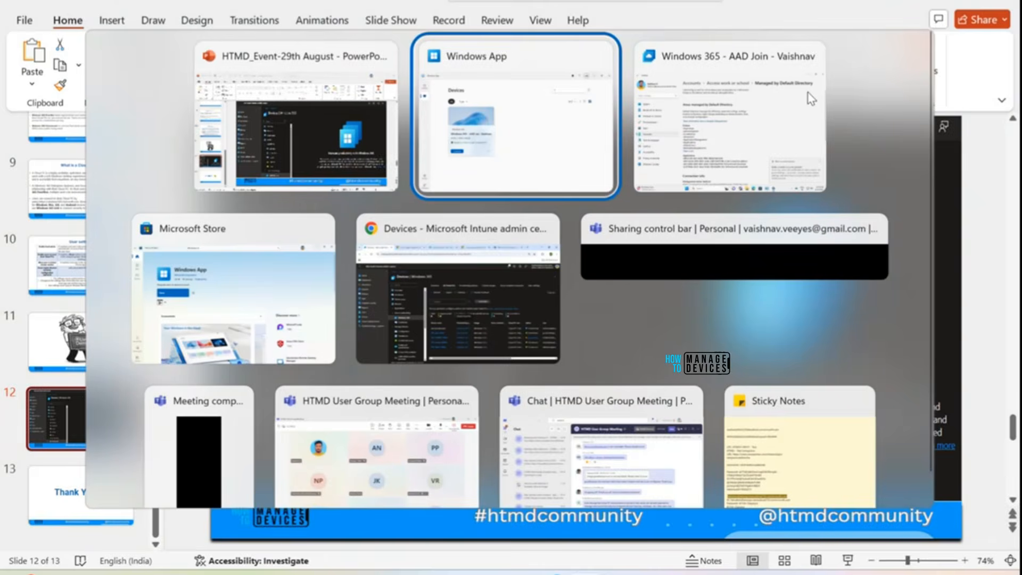
{"action": "key", "text": "alt+Tab"}
{"action": "key", "text": "alt+Tab"}
{"action": "key", "text": "alt+Tab"}
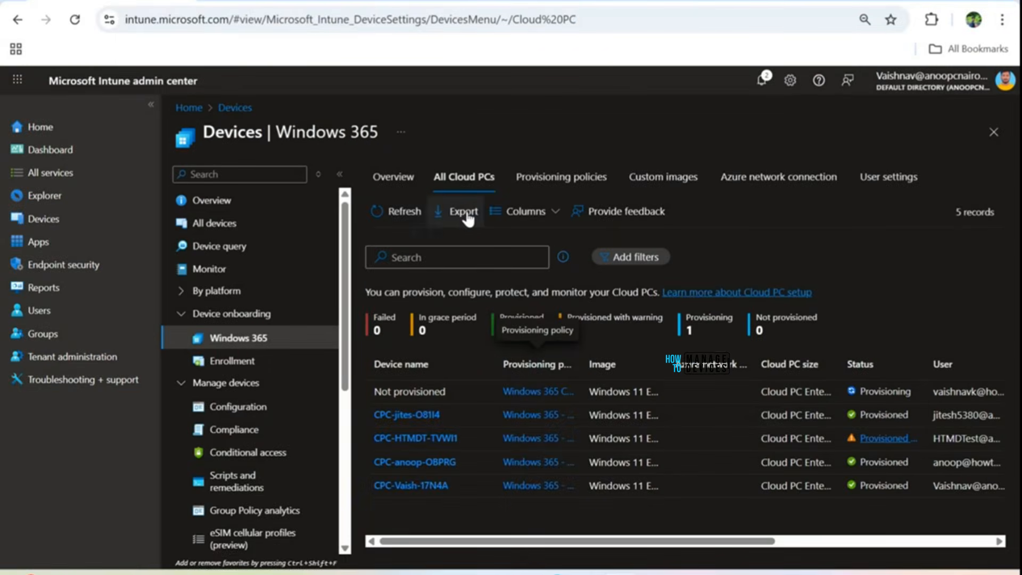
{"action": "left_click", "coordinate": [398, 211]}
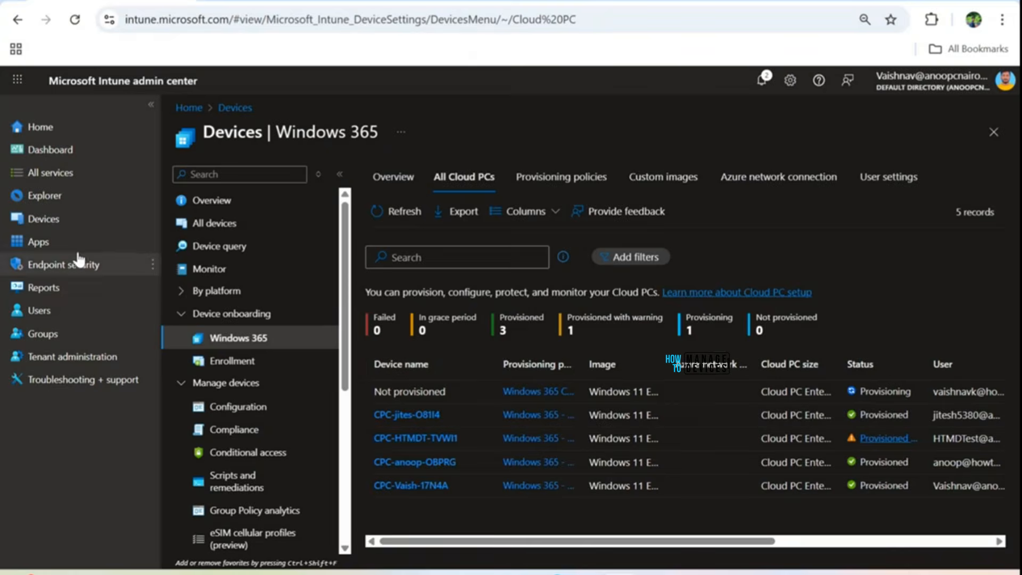
Step: Show the Windows devices enrolled in Intune, and return to the list of all Cloud PCs under Windows 365
{"action": "left_click", "coordinate": [53, 228]}
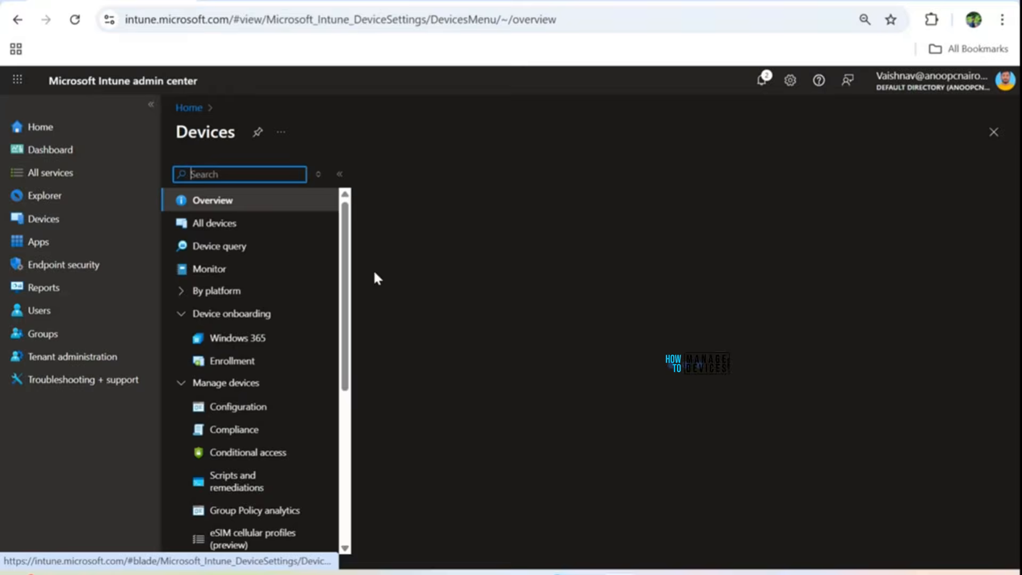
{"action": "left_click", "coordinate": [416, 266]}
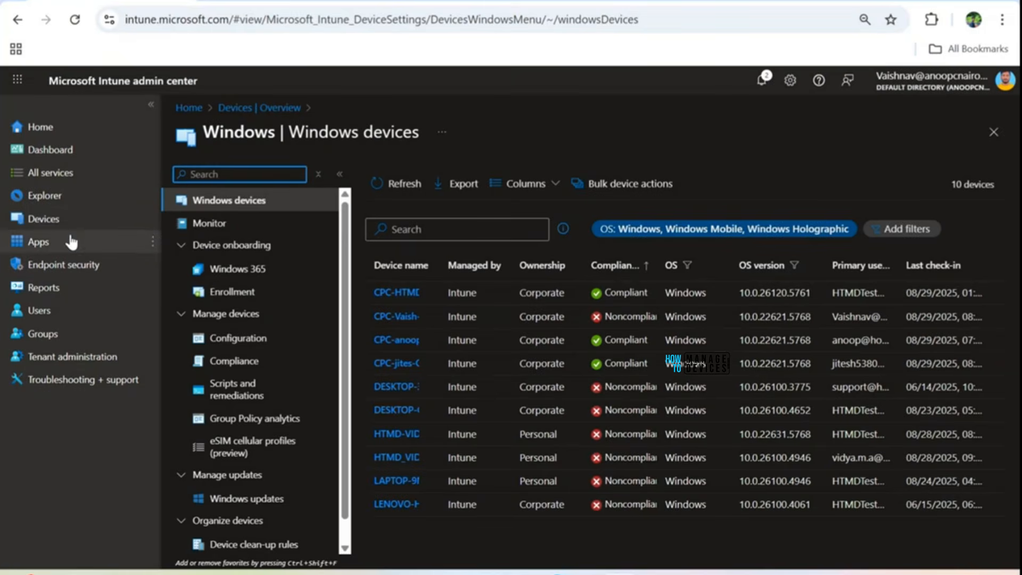
{"action": "left_click", "coordinate": [56, 222]}
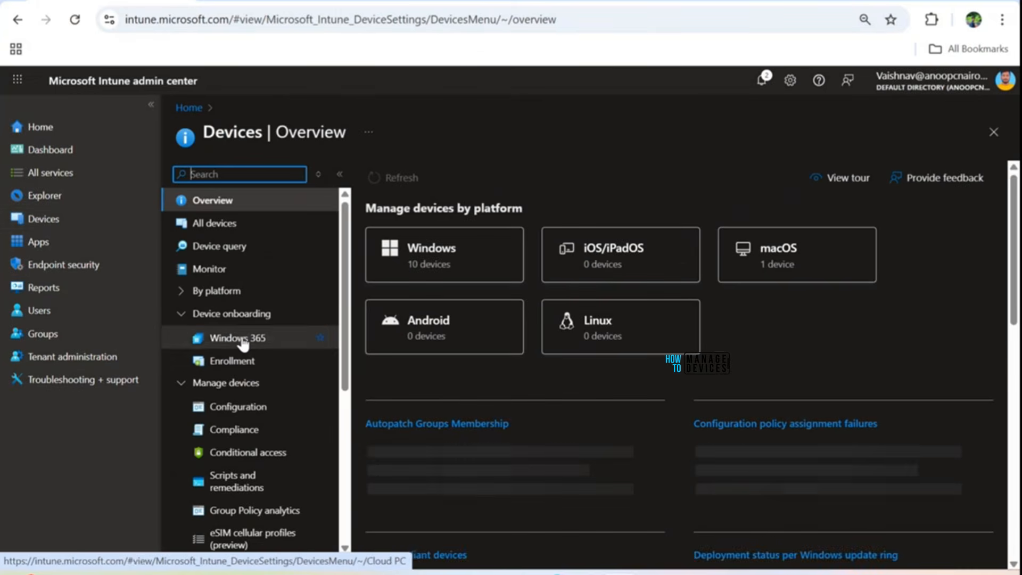
{"action": "left_click", "coordinate": [244, 338]}
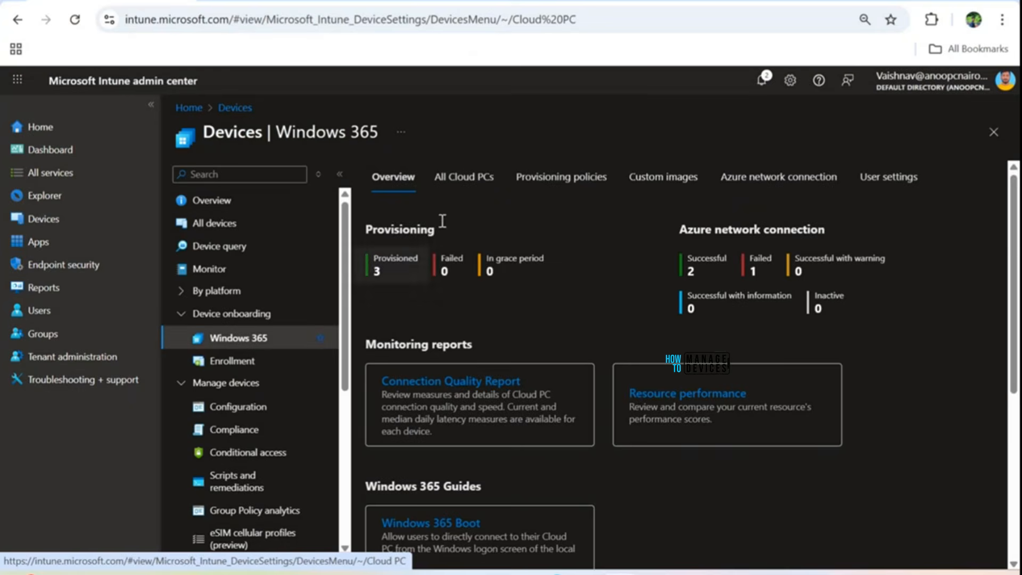
{"action": "left_click", "coordinate": [466, 179]}
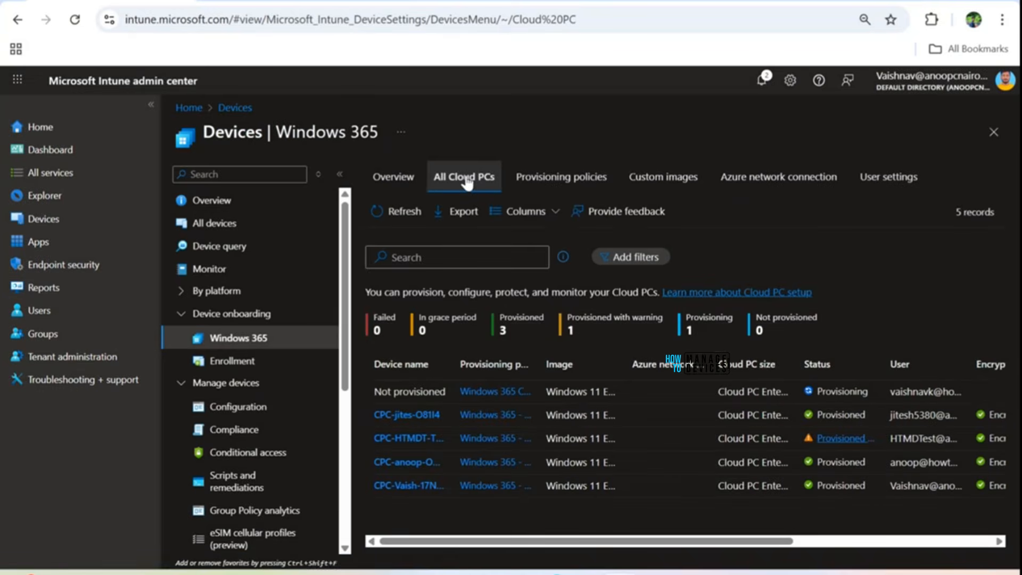